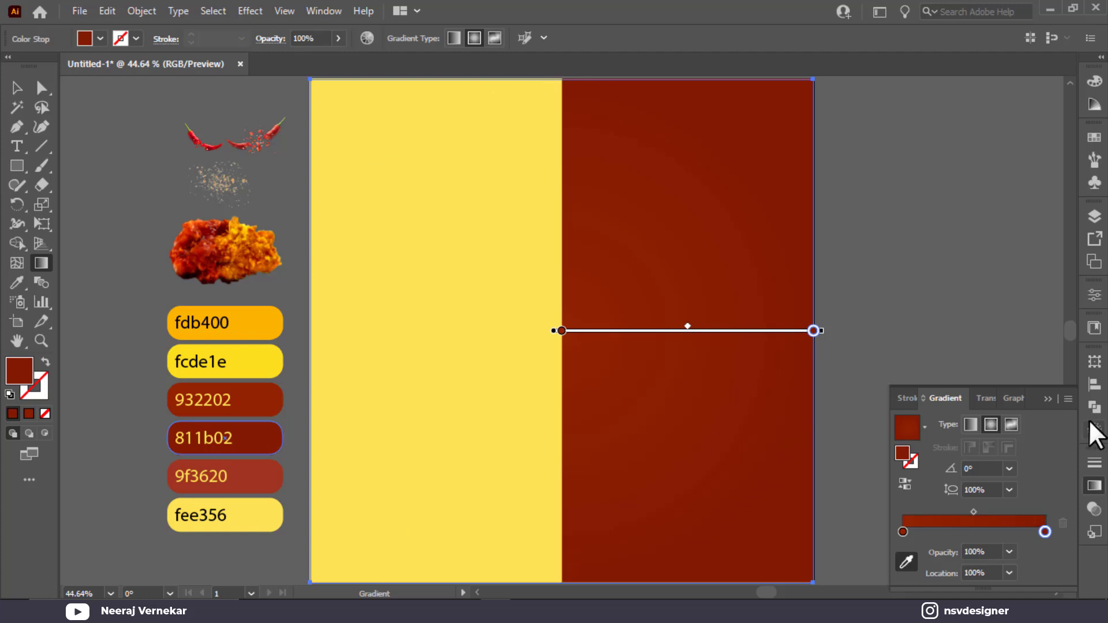
# Step: Redraw the dark red half's radial gradient from the centre seam outward toward the lower right, and deselect it
pyautogui.click(1049, 399)
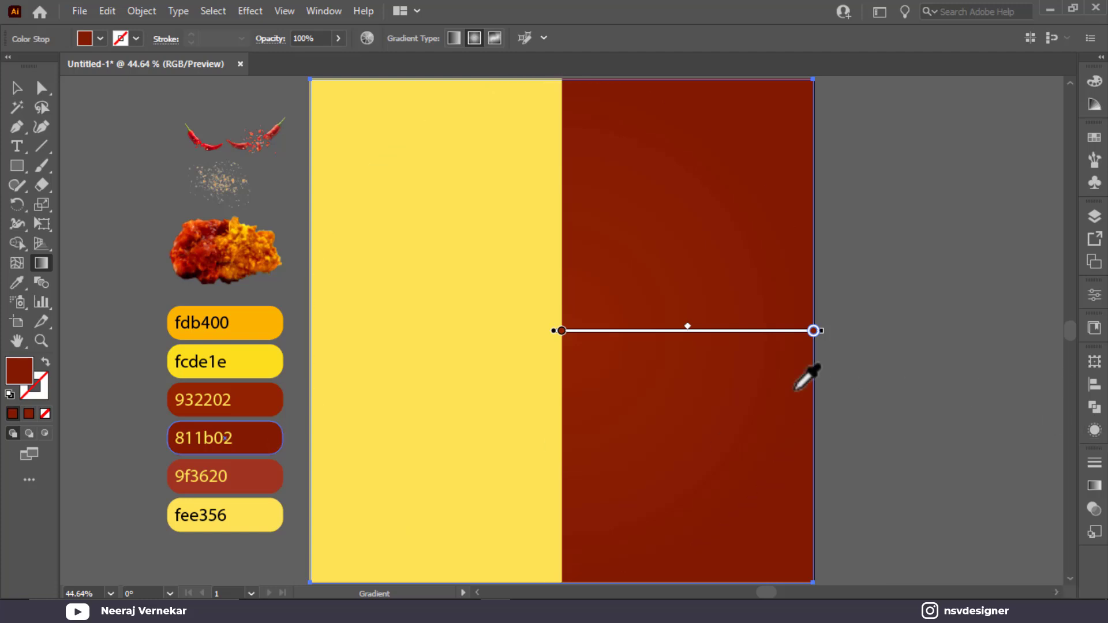
pyautogui.click(14, 87)
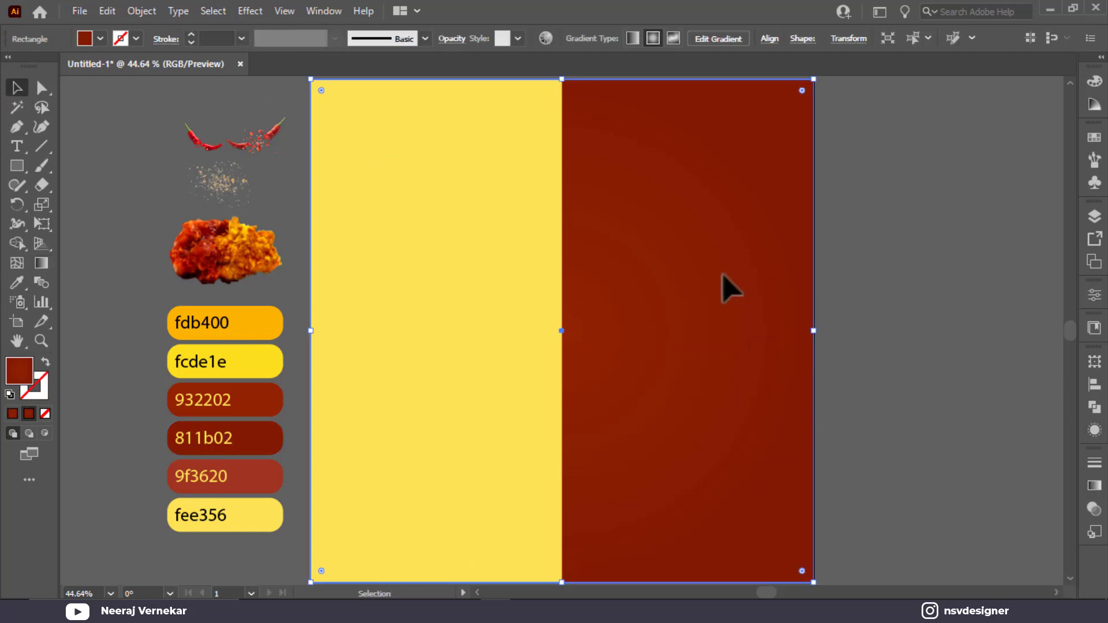
pyautogui.press('g')
pyautogui.moveTo(579, 299); pyautogui.dragTo(787, 440)
pyautogui.press('v')
pyautogui.click(920, 428)
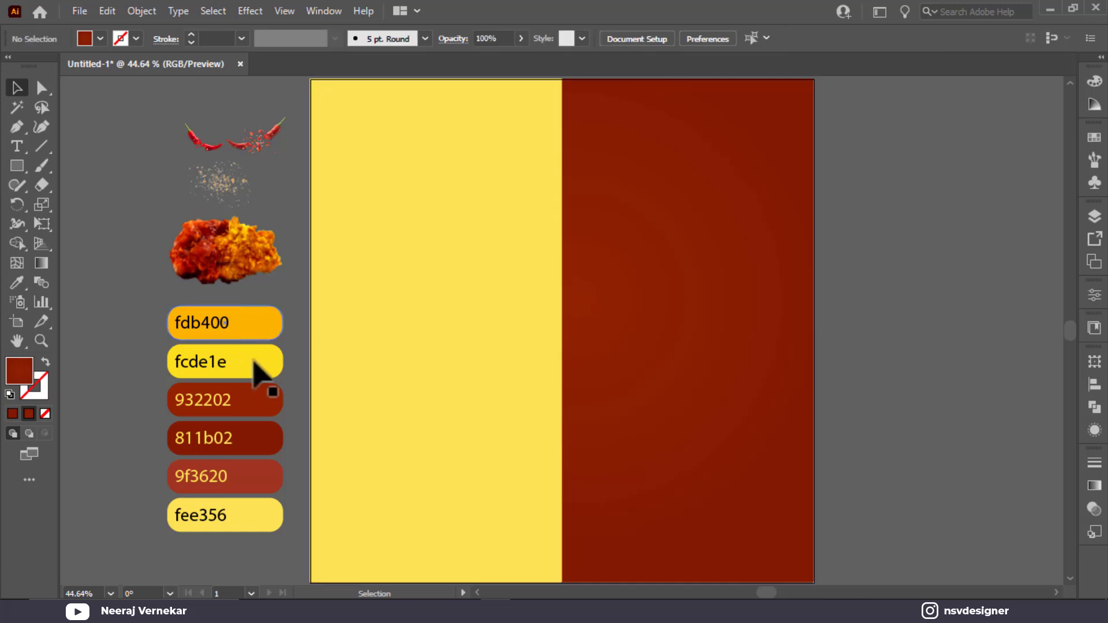
# Step: Fill the pale yellow half with a radial gradient running from the fcde1e swatch colour to the fdb400 swatch colour
pyautogui.click(413, 334)
pyautogui.click(1095, 486)
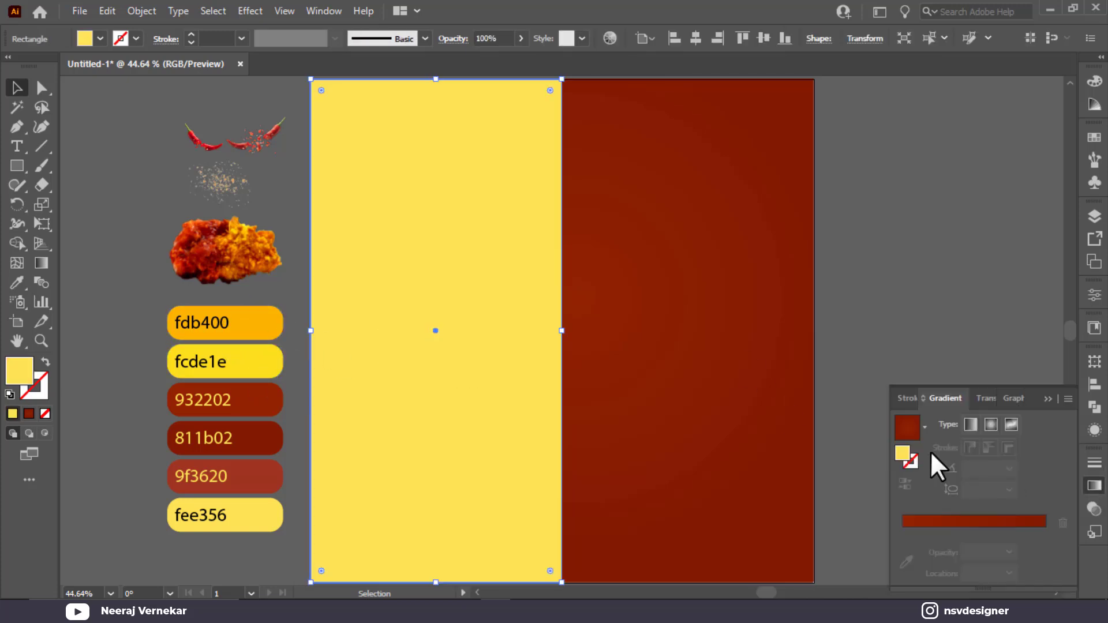
pyautogui.click(906, 522)
pyautogui.click(901, 532)
pyautogui.click(906, 562)
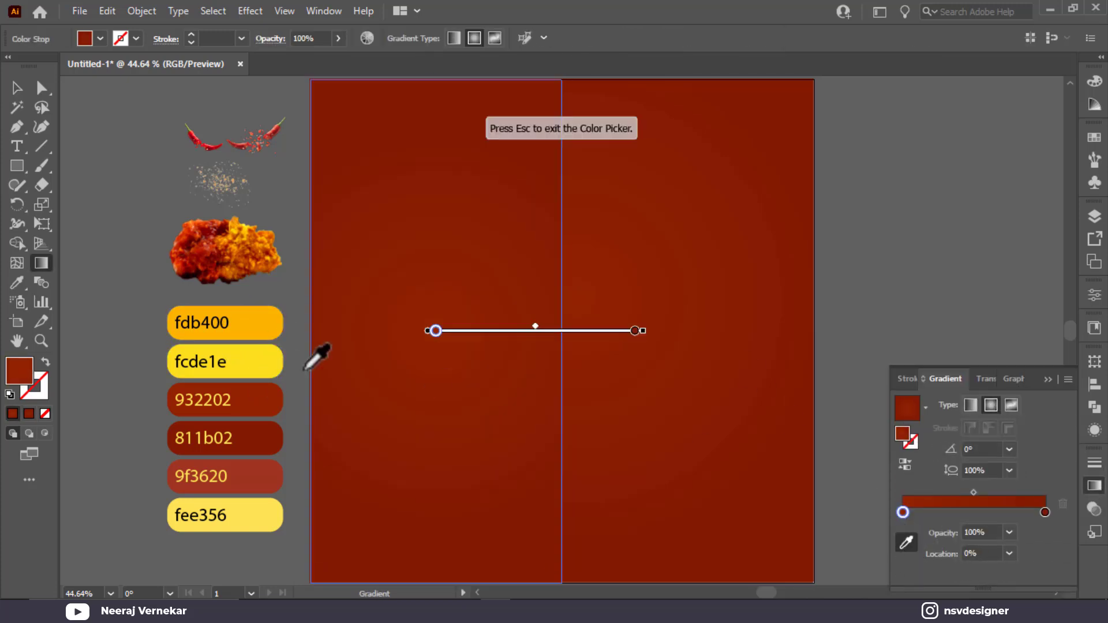
pyautogui.click(273, 356)
pyautogui.click(1045, 532)
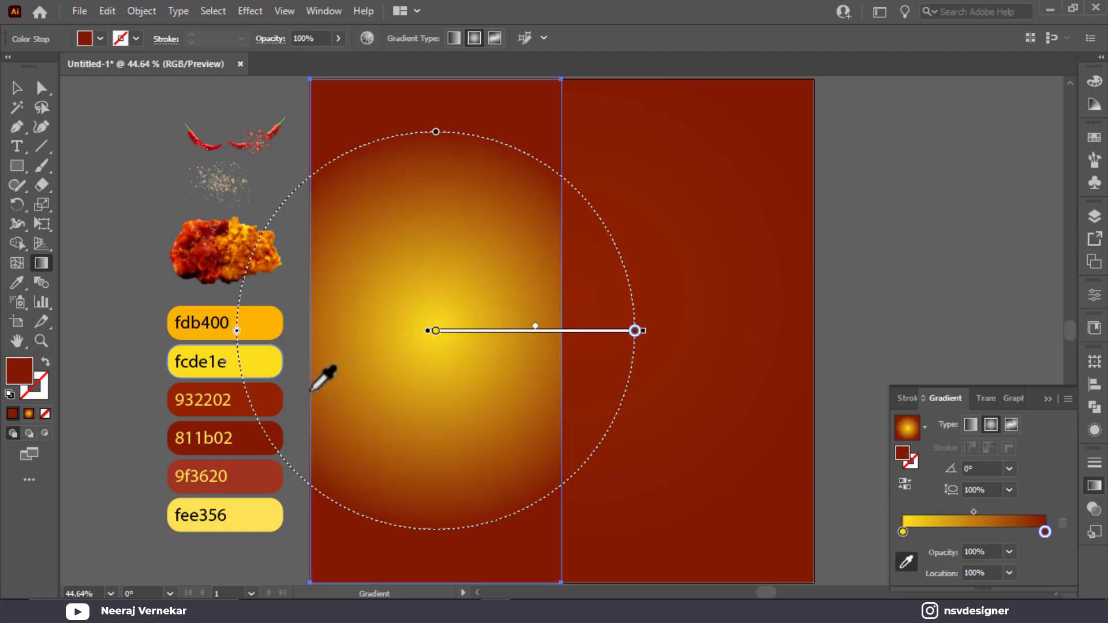
pyautogui.click(267, 317)
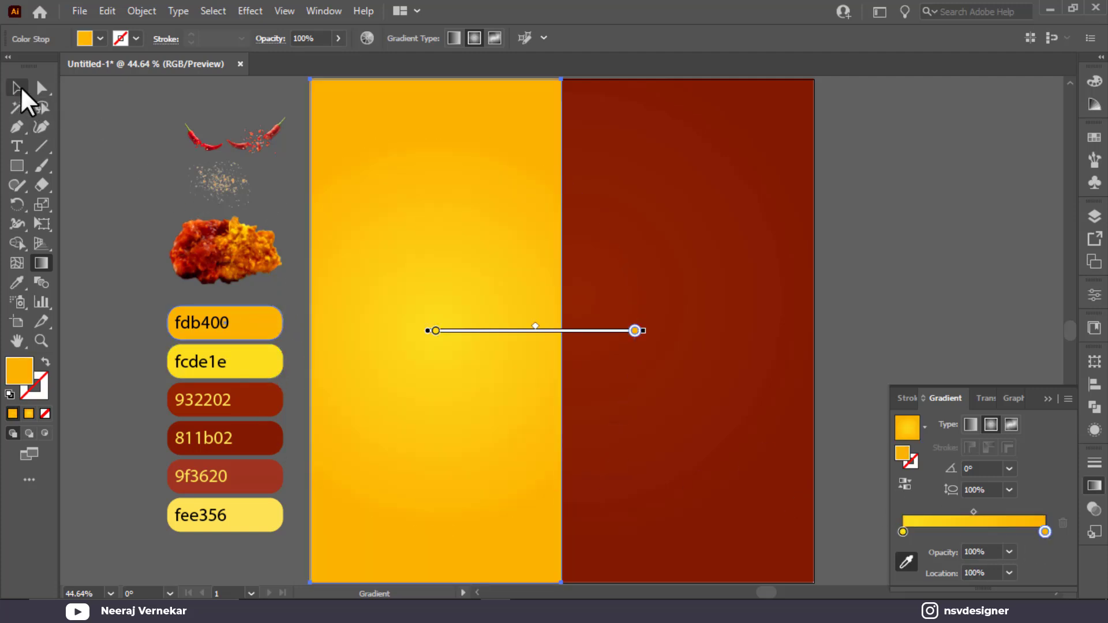
# Step: Redraw the yellow half's radial gradient from the centre seam below the middle toward the upper left, and deselect it
pyautogui.click(17, 88)
pyautogui.click(531, 433)
pyautogui.press('g')
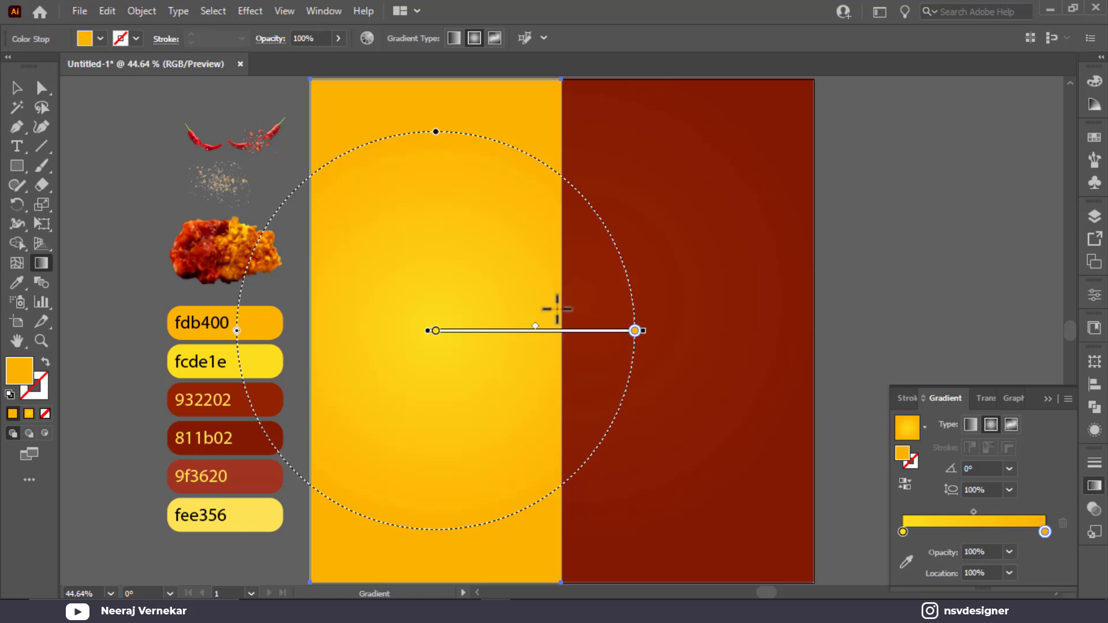
pyautogui.moveTo(556, 299); pyautogui.dragTo(333, 220)
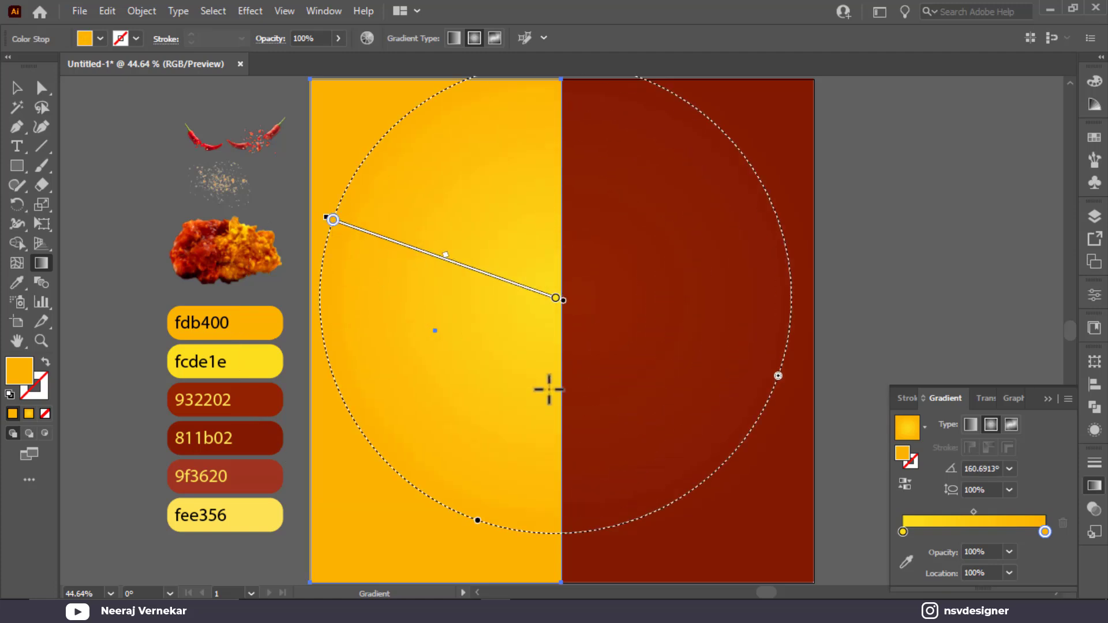
pyautogui.moveTo(555, 411); pyautogui.dragTo(296, 227)
pyautogui.press('v')
pyautogui.click(1045, 382)
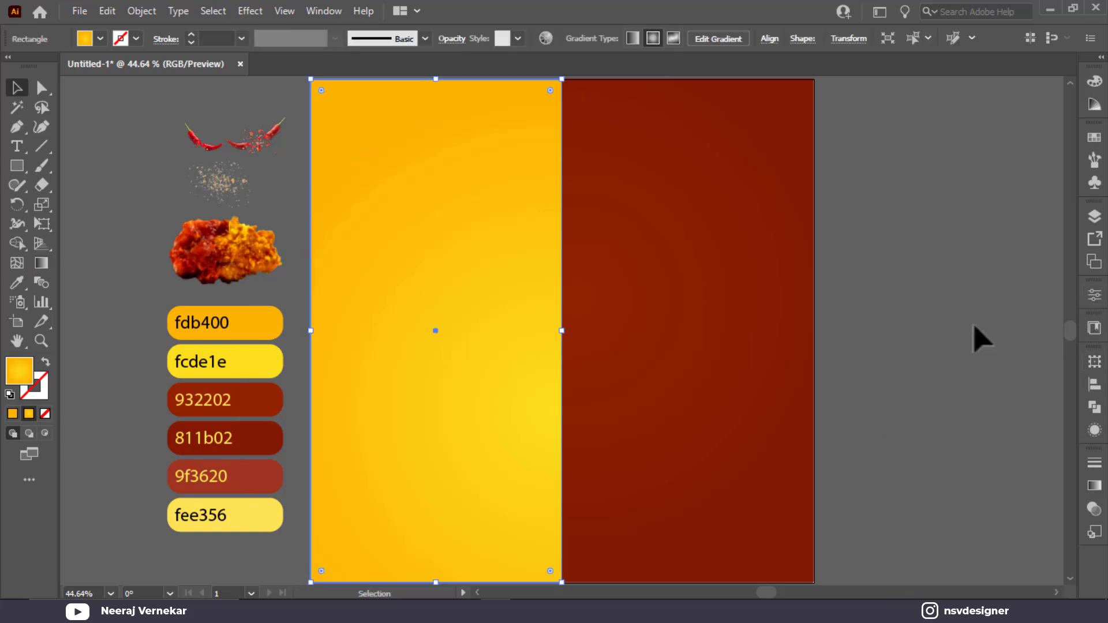
pyautogui.click(982, 339)
# Step: Bring the chicken image to the front, enlarge it and place it across the seam in the artboard's lower half
pyautogui.rightClick(252, 263)
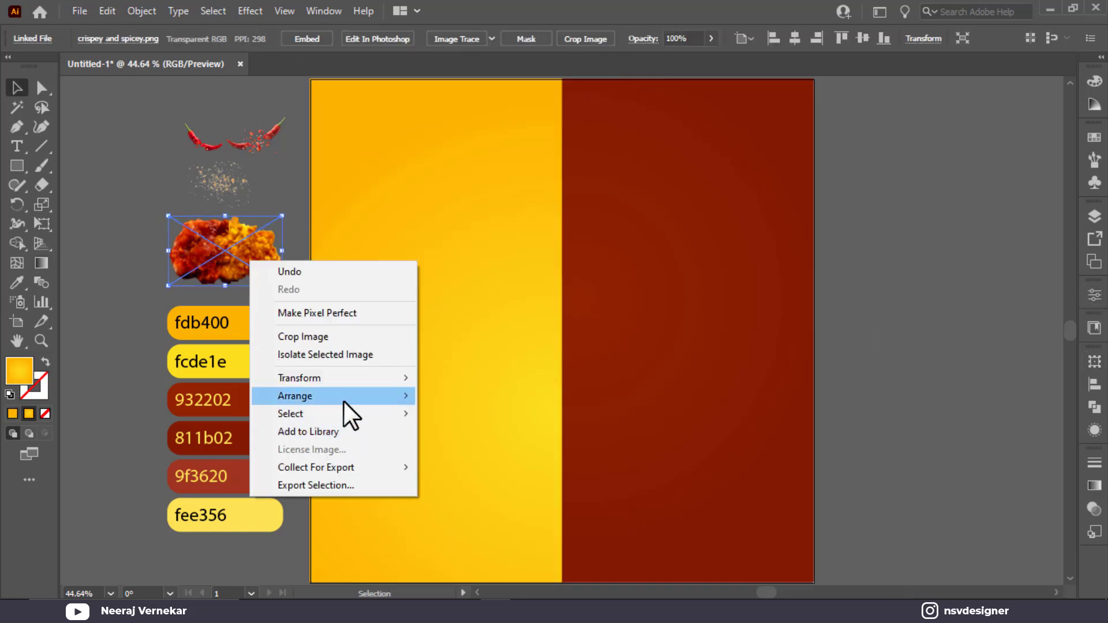
pyautogui.moveTo(344, 401)
pyautogui.click(482, 396)
pyautogui.moveTo(281, 281); pyautogui.dragTo(731, 494)
pyautogui.moveTo(678, 469); pyautogui.dragTo(679, 475)
pyautogui.click(837, 384)
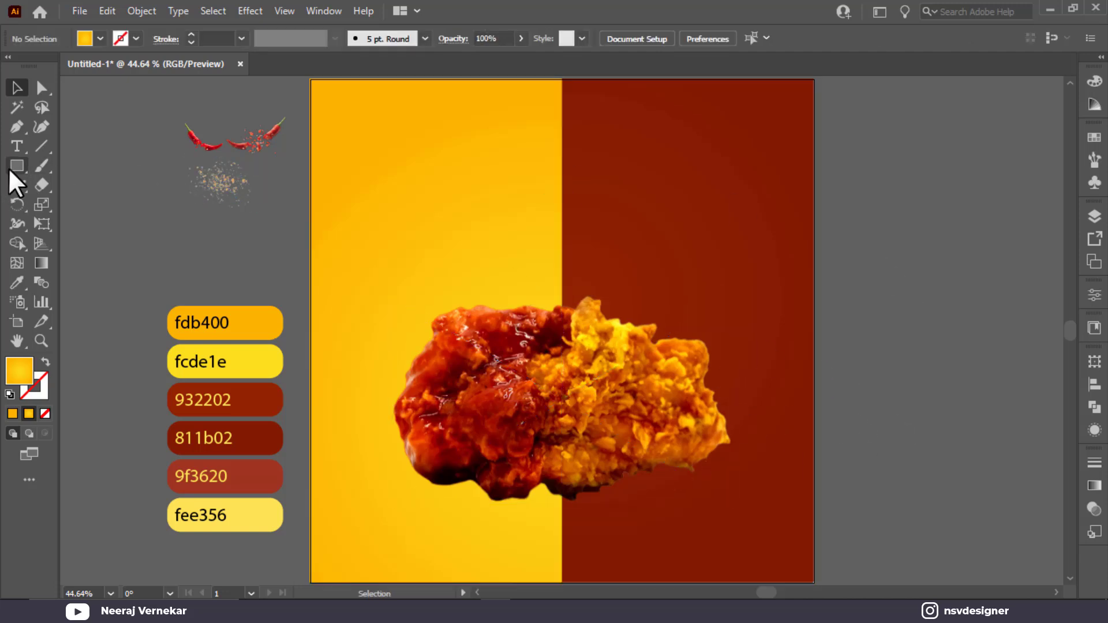
# Step: Draw a circle to the right of the artboard, fill it with the white-to-black radial gradient and reverse the gradient
pyautogui.moveTo(9, 171); pyautogui.dragTo(84, 207)
pyautogui.moveTo(893, 294)
pyautogui.mouseDown()
pyautogui.moveTo(943, 366)
pyautogui.moveTo(967, 367)
pyautogui.mouseUp()
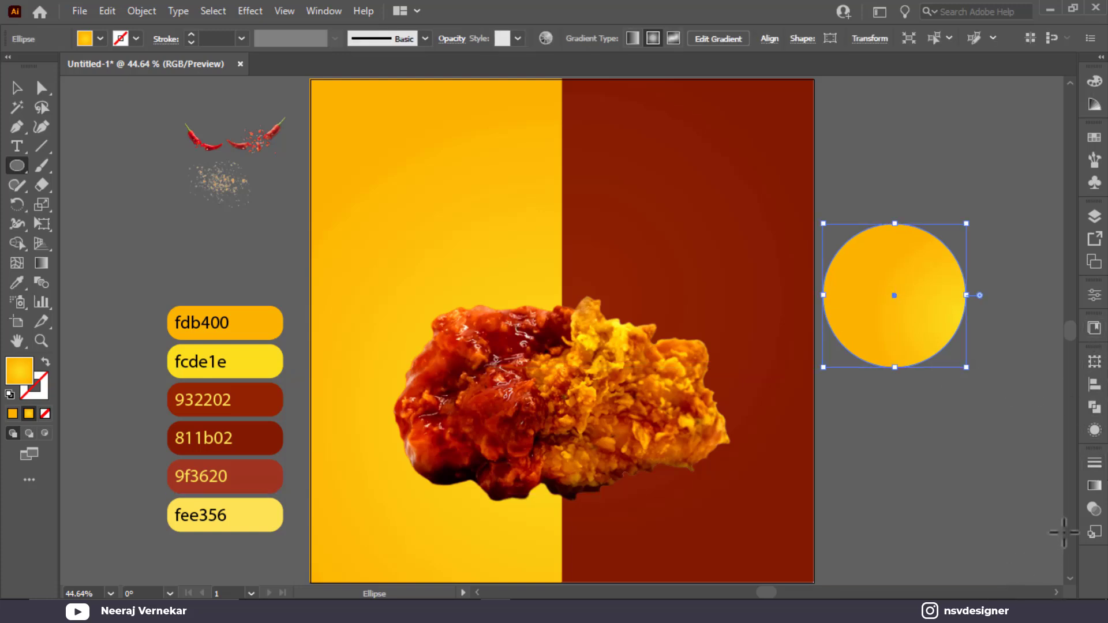
pyautogui.click(1095, 485)
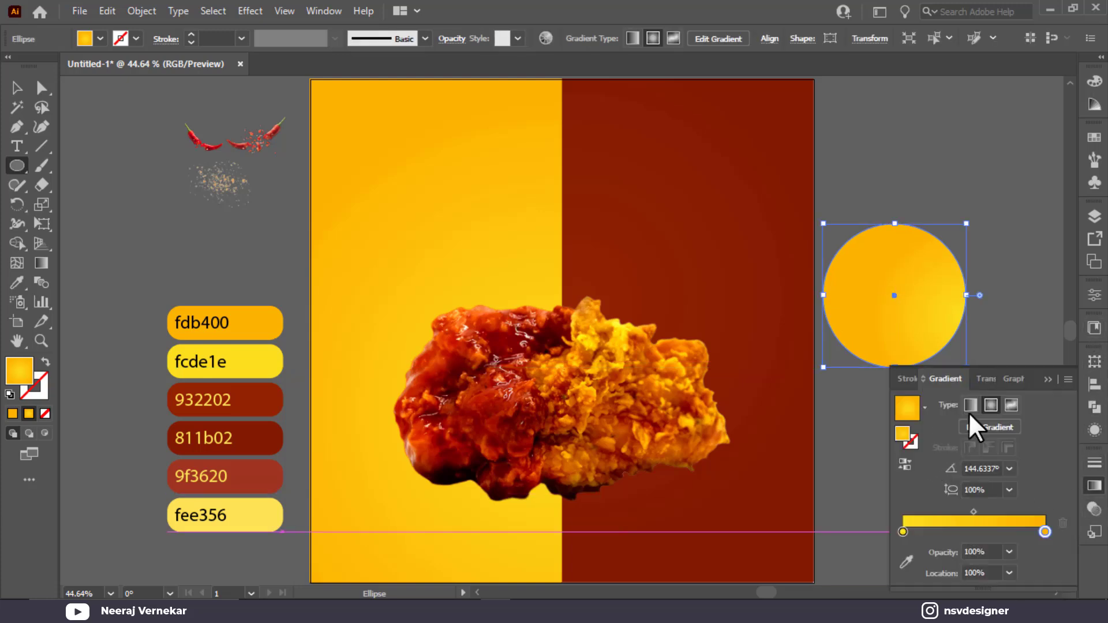
pyautogui.click(925, 408)
pyautogui.click(860, 448)
pyautogui.click(905, 461)
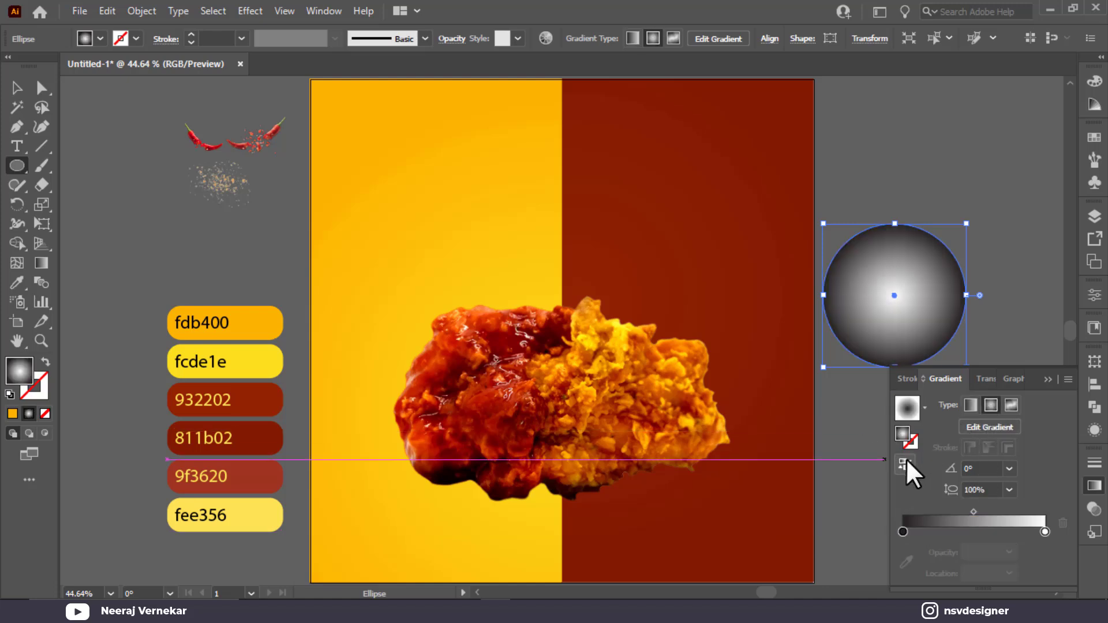
# Step: Set the circle's inner gradient stop to pure black
pyautogui.click(903, 531)
pyautogui.doubleClick(903, 532)
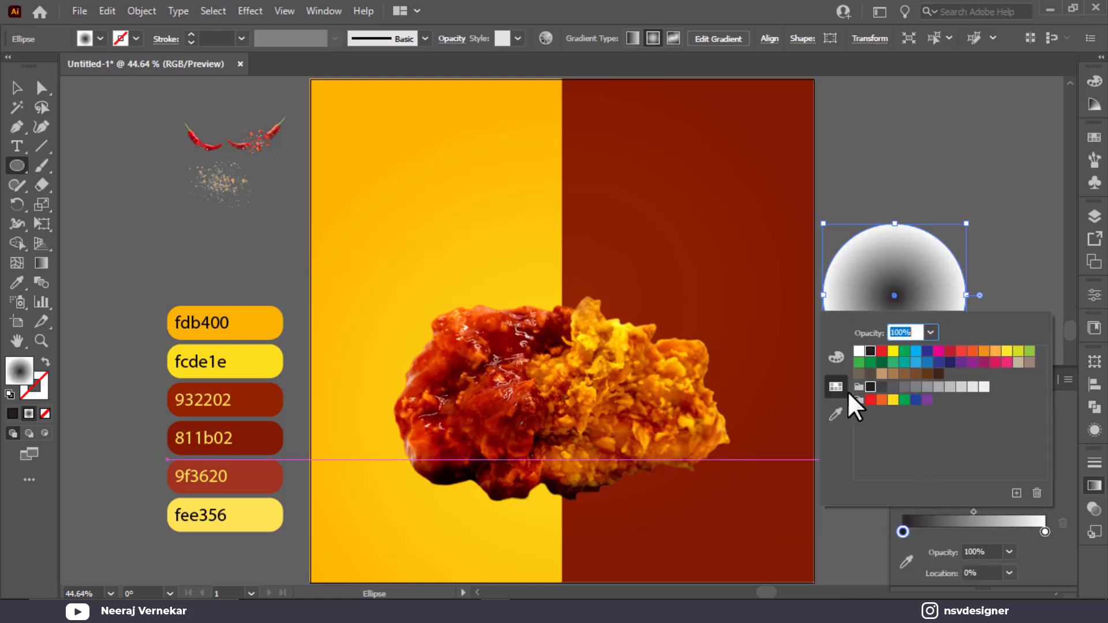
pyautogui.click(831, 359)
pyautogui.click(862, 443)
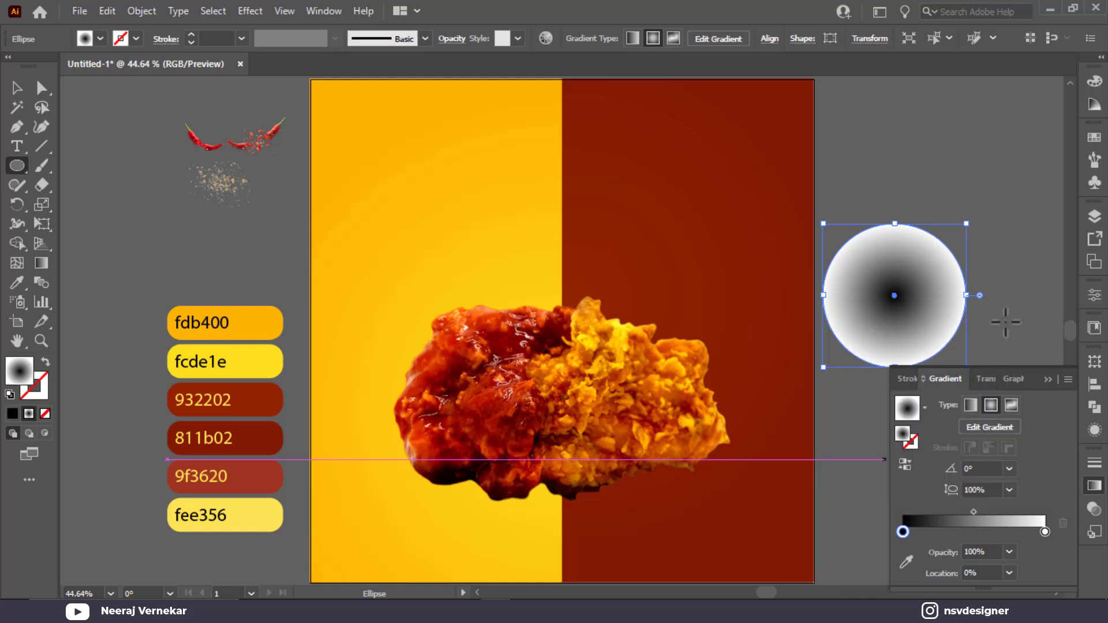
# Step: Set the gradient circle's blending mode to Multiply
pyautogui.click(1003, 383)
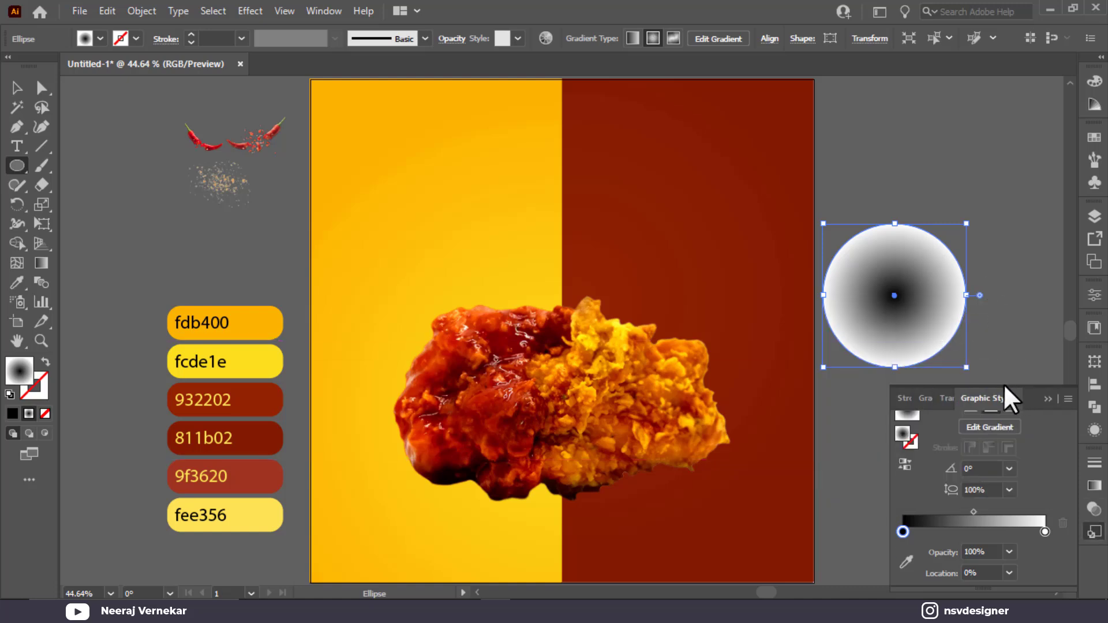
pyautogui.click(948, 403)
pyautogui.click(898, 455)
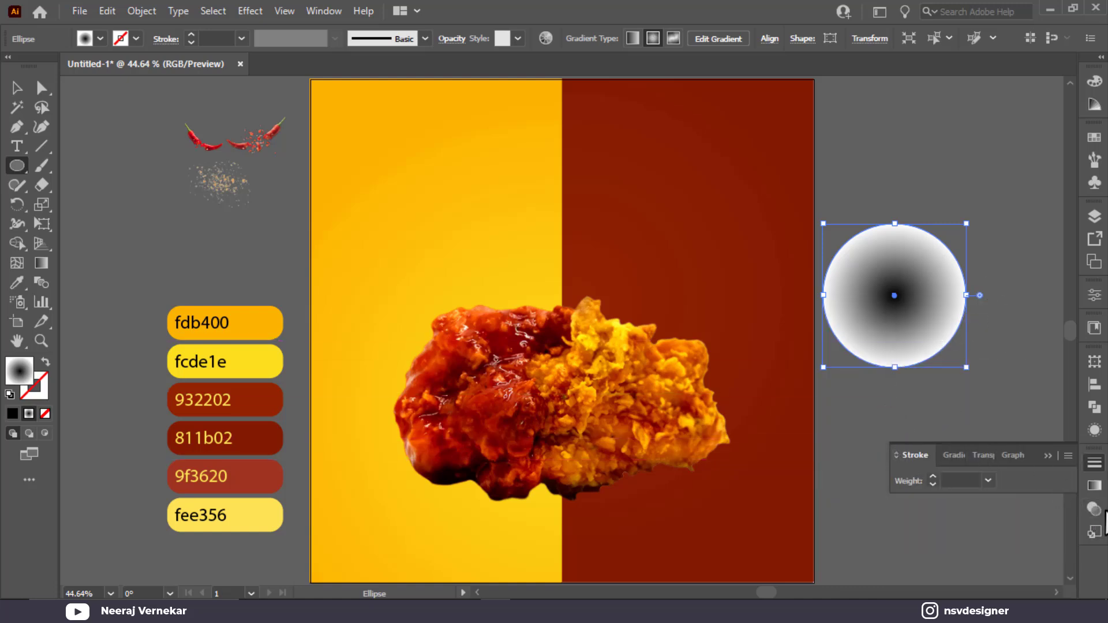
pyautogui.click(1095, 509)
pyautogui.click(930, 480)
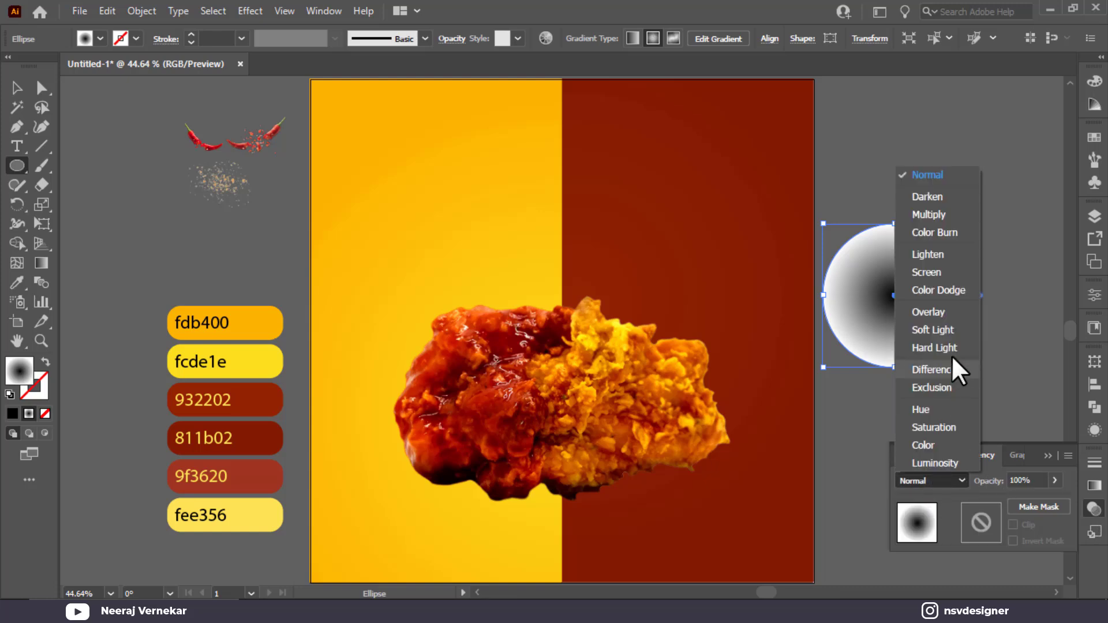
pyautogui.click(875, 212)
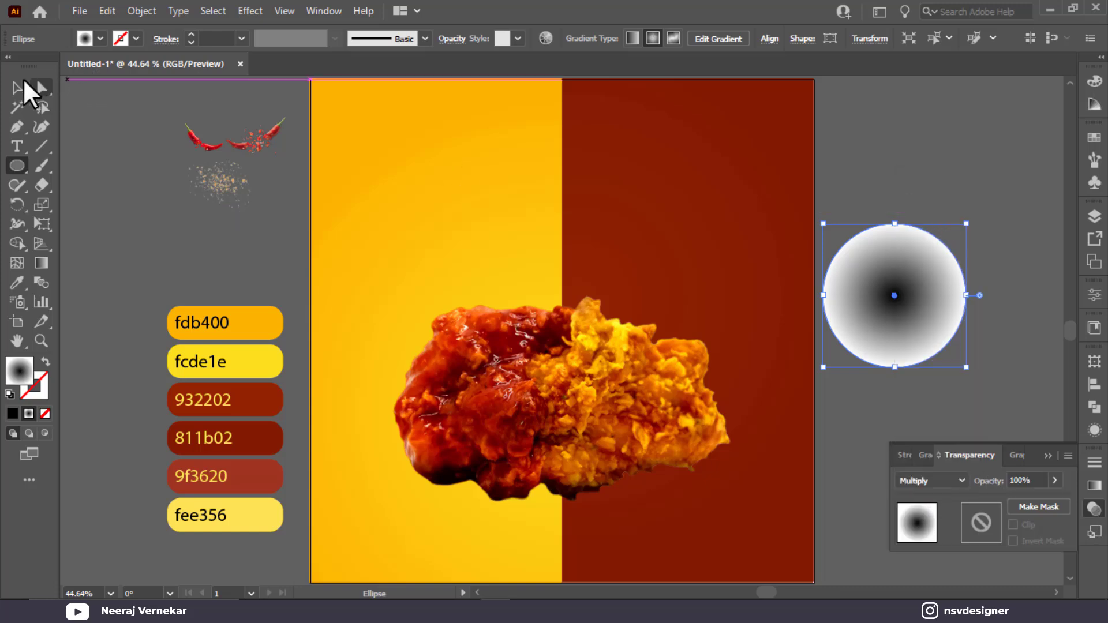
# Step: Reshape the circle into a wide, flat ellipse and place it as a shadow beneath the chicken
pyautogui.click(17, 88)
pyautogui.moveTo(894, 224); pyautogui.dragTo(783, 497)
pyautogui.click(1048, 456)
pyautogui.click(708, 528)
pyautogui.click(669, 511)
pyautogui.moveTo(670, 511); pyautogui.dragTo(676, 511)
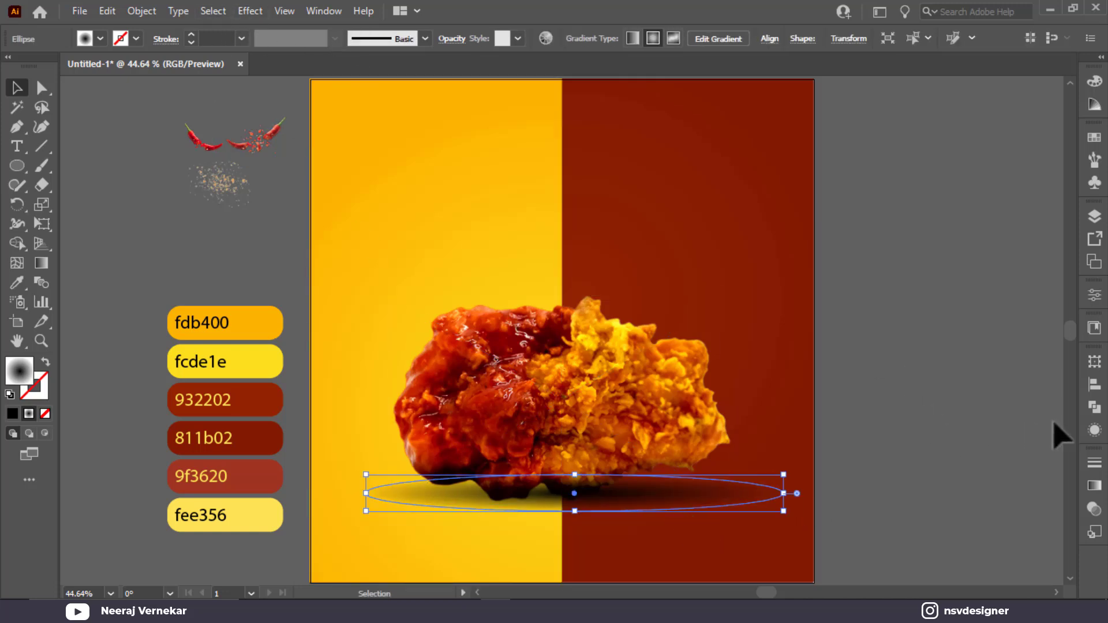
# Step: Apply a Gaussian Blur with a radius of 9.6489 pixels to the shadow ellipse
pyautogui.click(250, 11)
pyautogui.moveTo(316, 284)
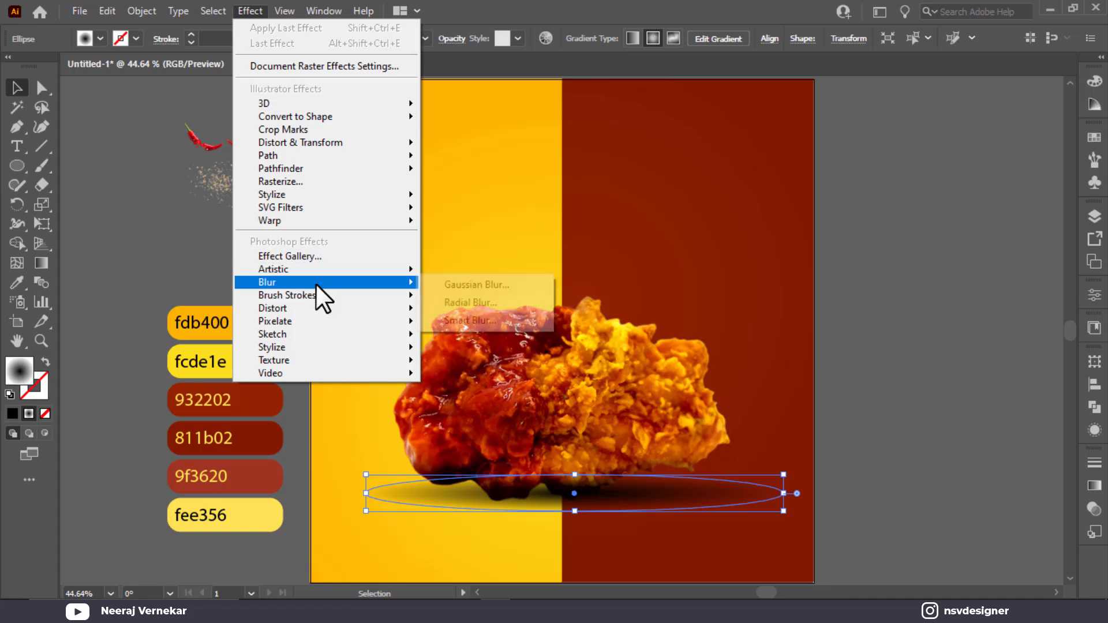
pyautogui.click(462, 286)
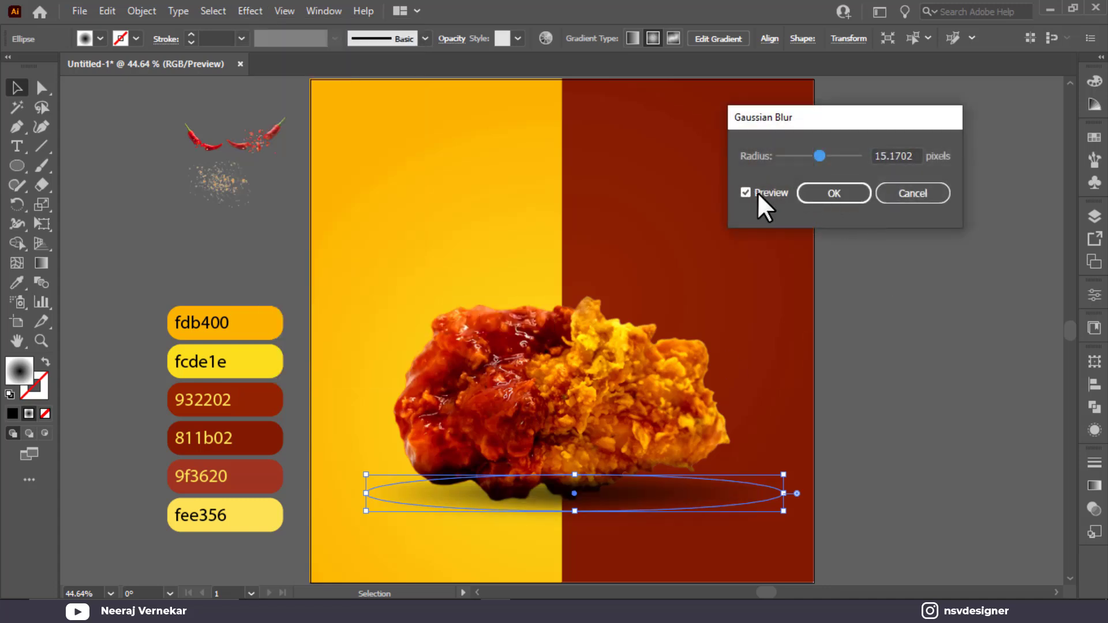
pyautogui.moveTo(819, 155); pyautogui.dragTo(816, 156)
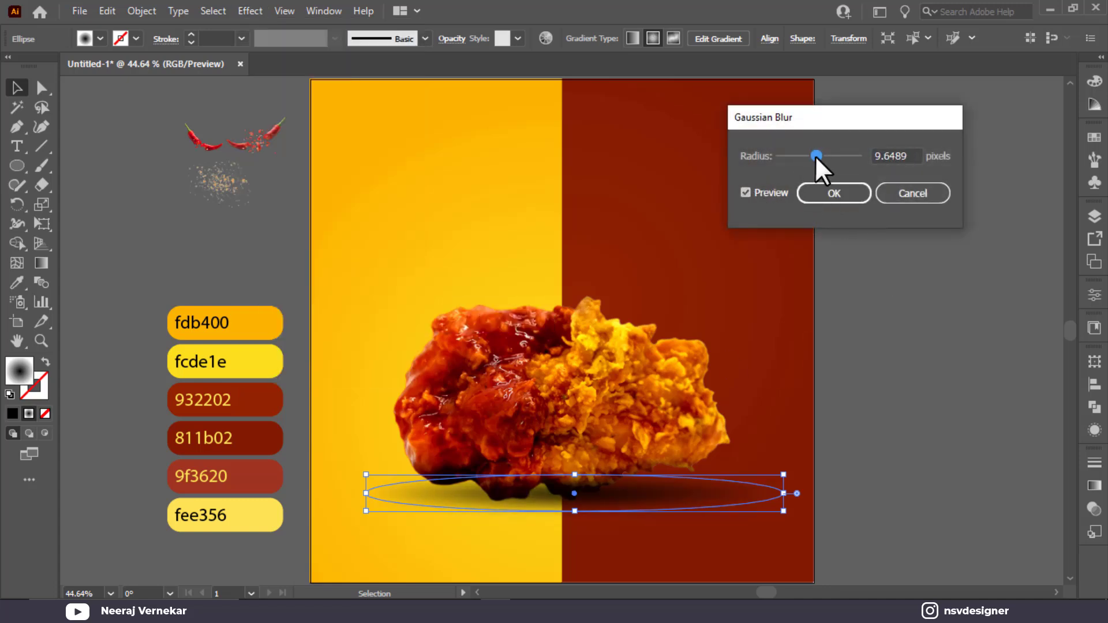
pyautogui.click(830, 194)
pyautogui.click(750, 404)
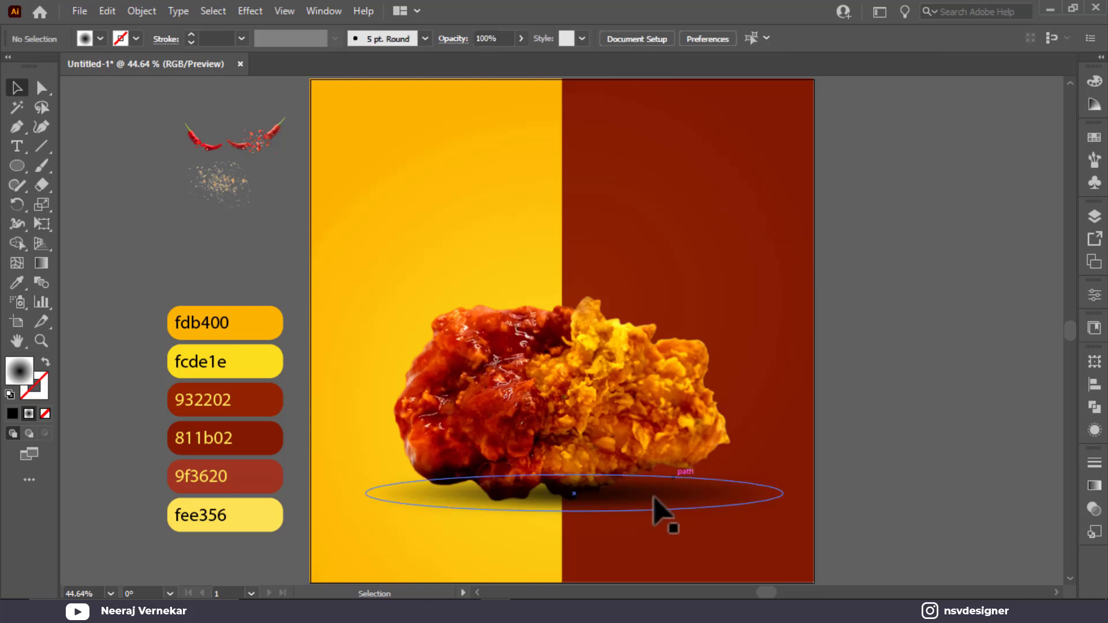
# Step: Duplicate the shadow ellipse in place and narrow the copy about its centre to darken the shadow under the chicken
pyautogui.click(654, 499)
pyautogui.press('v')
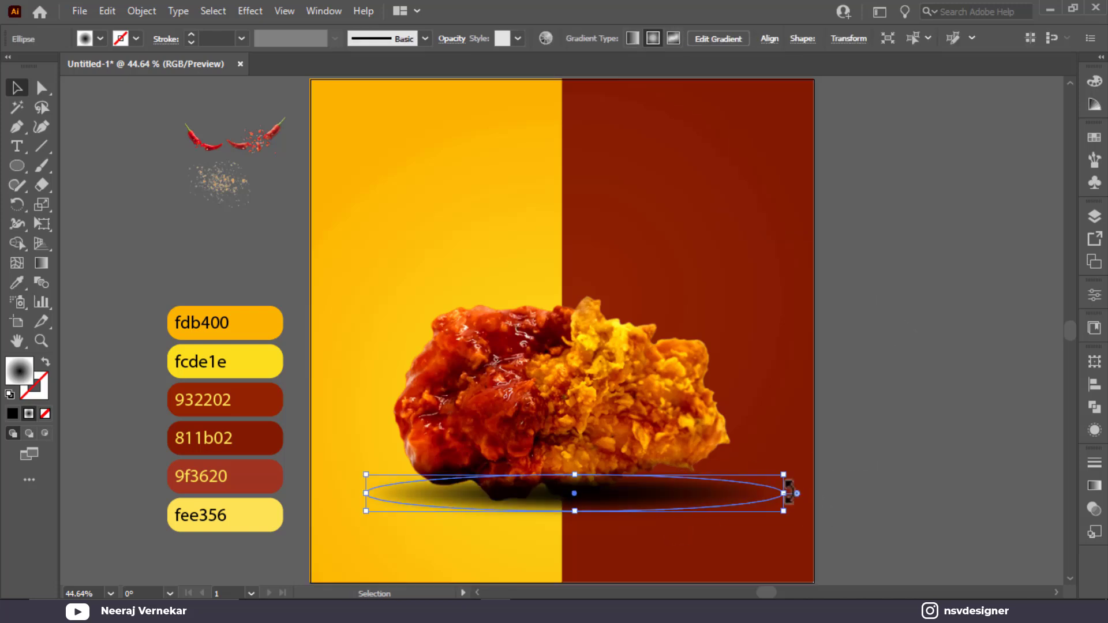
pyautogui.moveTo(712, 500); pyautogui.dragTo(693, 494)
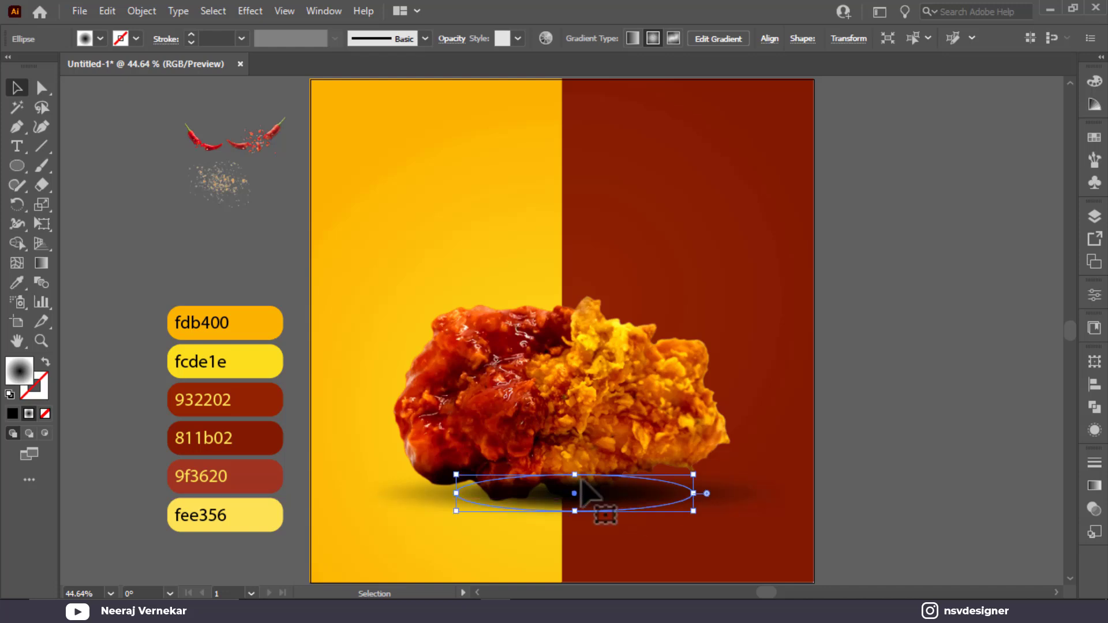
pyautogui.moveTo(580, 480); pyautogui.dragTo(579, 488)
pyautogui.click(844, 542)
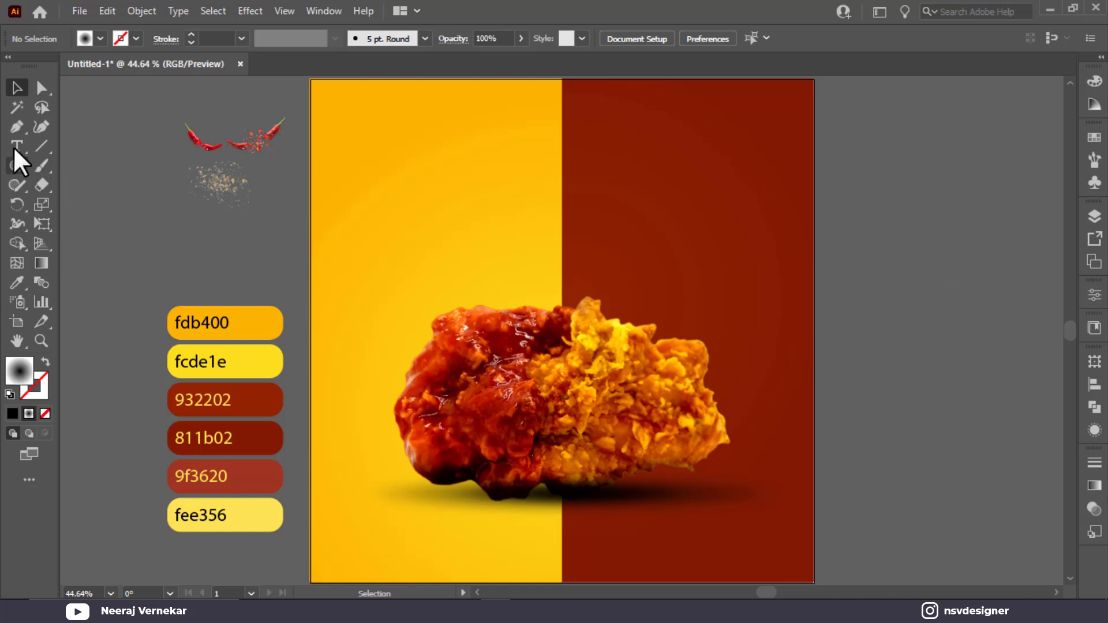
# Step: Bring the crumbs image crispy.png to the front, then enlarge, rotate and place it over the chicken's lower right part
pyautogui.rightClick(239, 192)
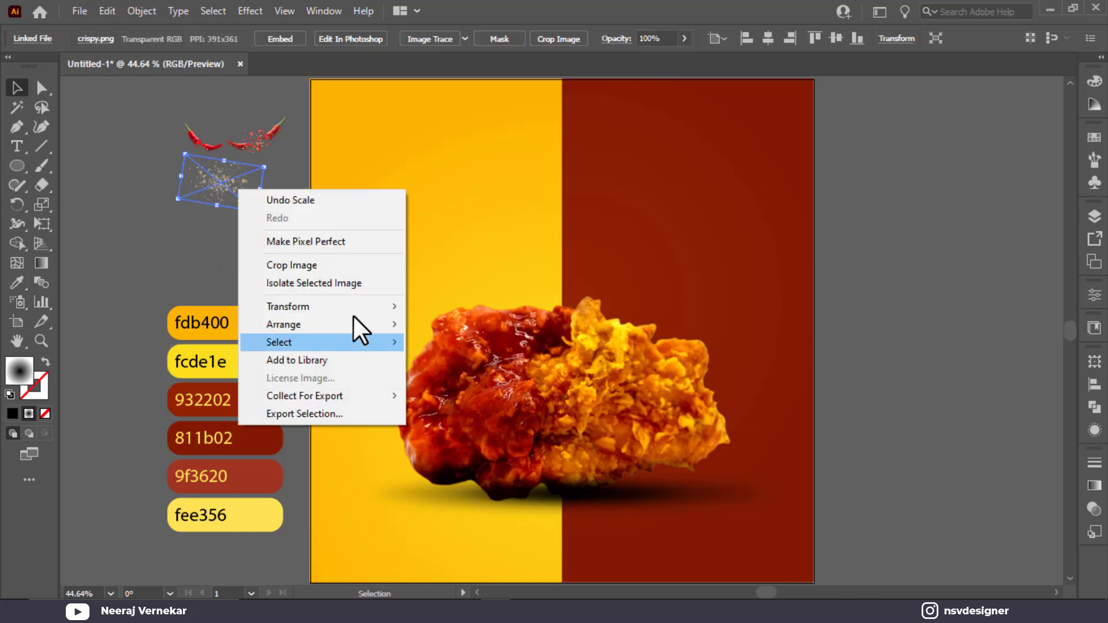
pyautogui.moveTo(329, 323)
pyautogui.click(456, 321)
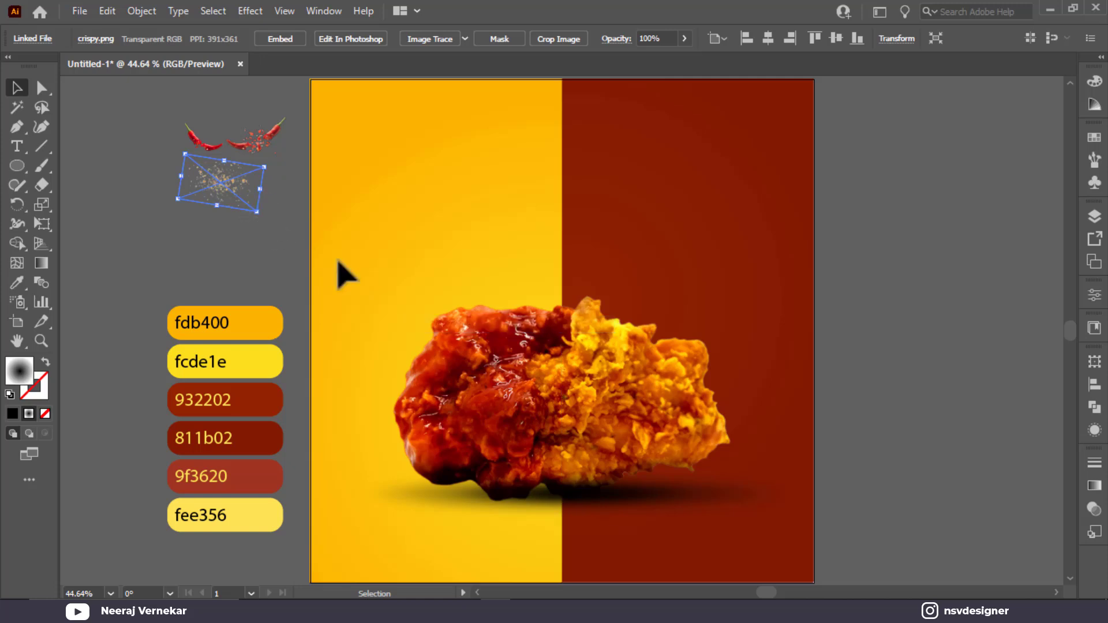
pyautogui.moveTo(250, 210); pyautogui.dragTo(695, 370)
pyautogui.keyDown('shift'); pyautogui.click(703, 373); pyautogui.keyUp('shift')
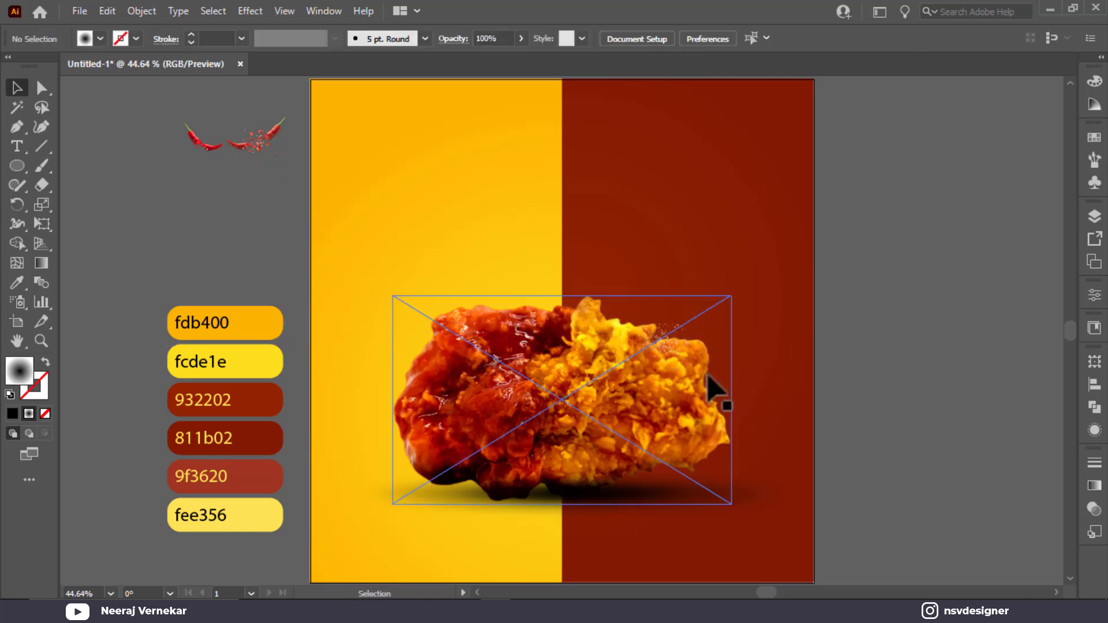
pyautogui.click(670, 338)
pyautogui.moveTo(694, 370); pyautogui.dragTo(707, 459)
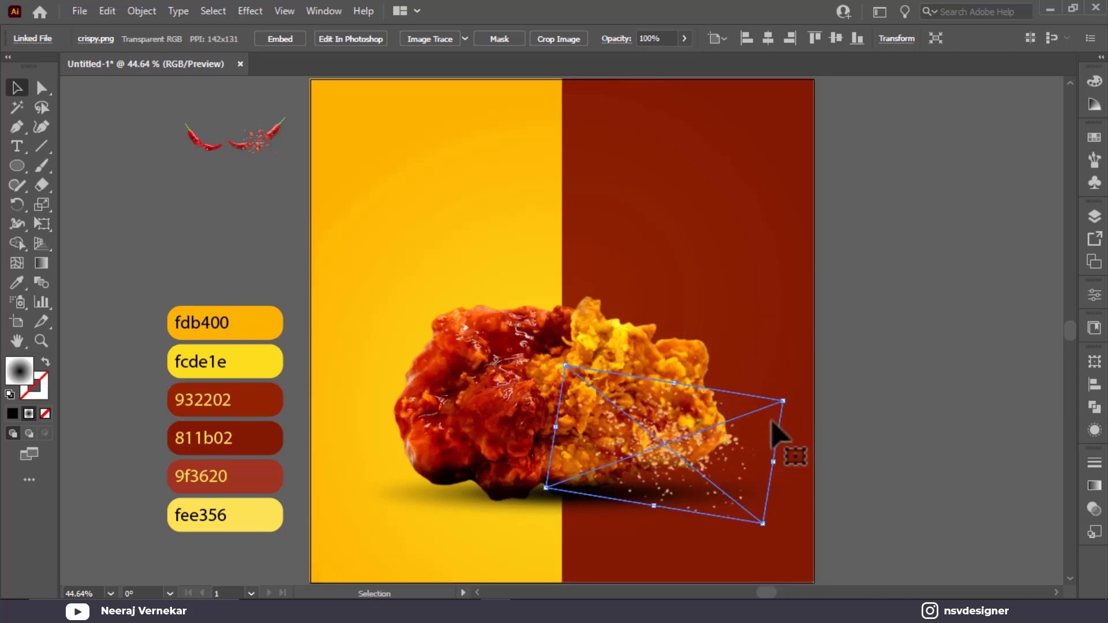
pyautogui.moveTo(790, 399); pyautogui.dragTo(572, 507)
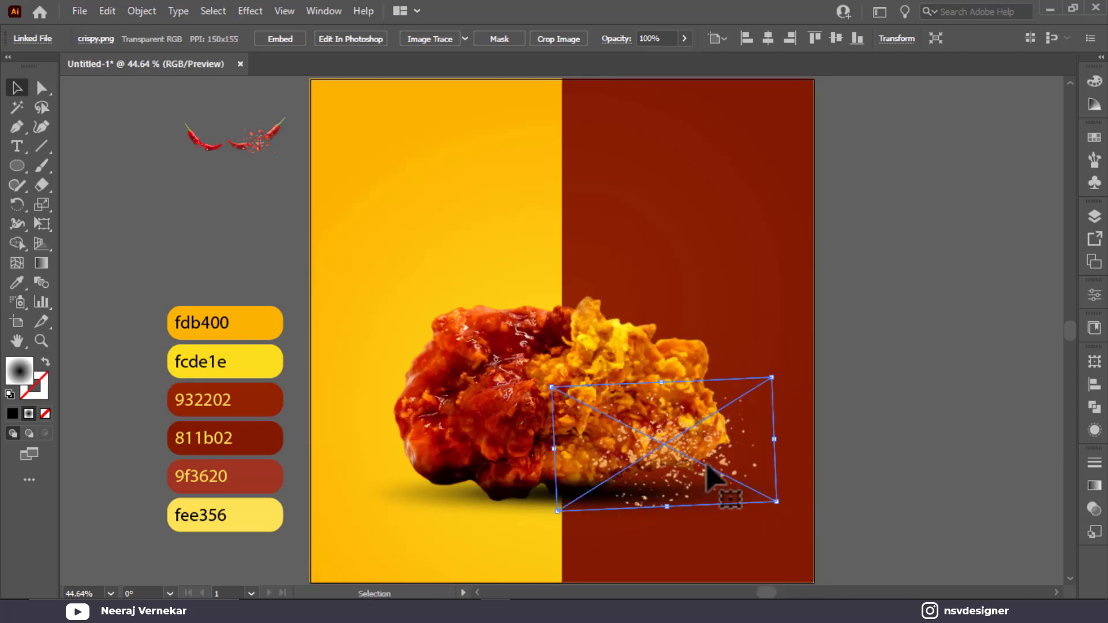
# Step: Duplicate the crumbs, then rotate and resize the copy over the chicken's upper right edge
pyautogui.moveTo(744, 445); pyautogui.dragTo(749, 314)
pyautogui.moveTo(760, 240); pyautogui.dragTo(445, 296)
pyautogui.moveTo(664, 290); pyautogui.dragTo(689, 303)
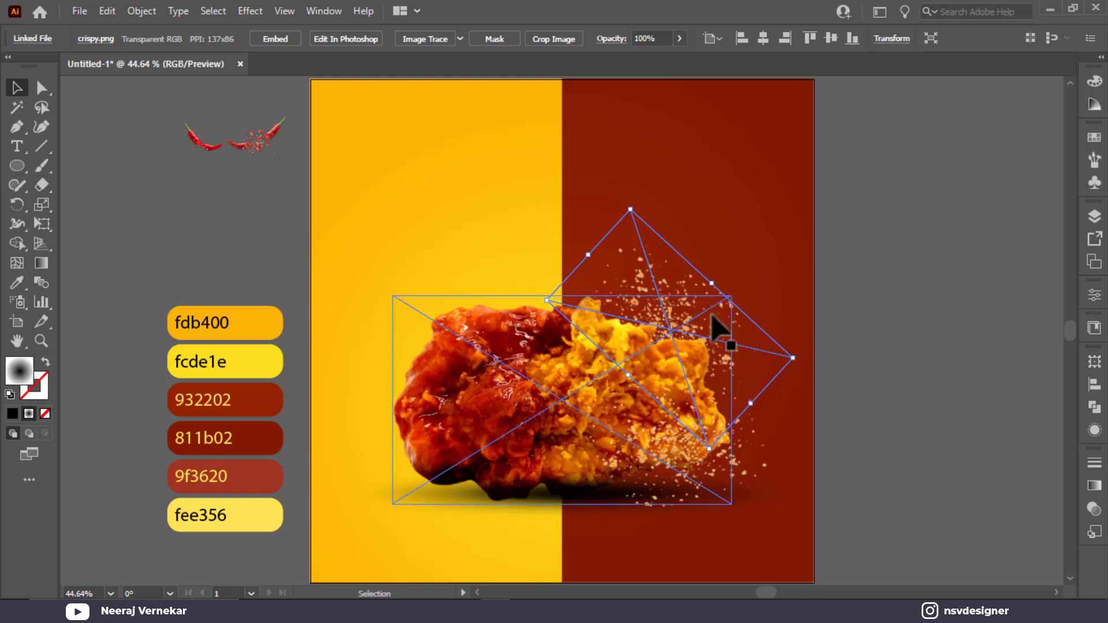
# Step: Rotate the upper crumbs copy anticlockwise and shift it closer to the chicken's upper right edge
pyautogui.moveTo(808, 365); pyautogui.dragTo(811, 367)
pyautogui.moveTo(698, 294); pyautogui.dragTo(670, 297)
pyautogui.hotkey('ctrl', 'z')
pyautogui.click(665, 269)
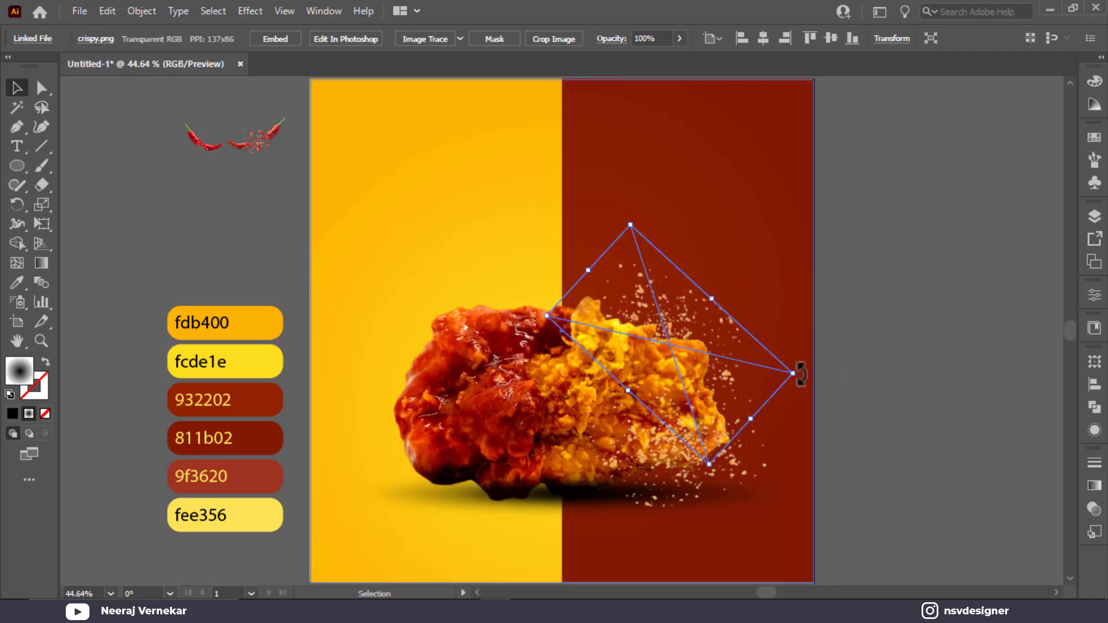
pyautogui.moveTo(801, 374); pyautogui.dragTo(526, 347)
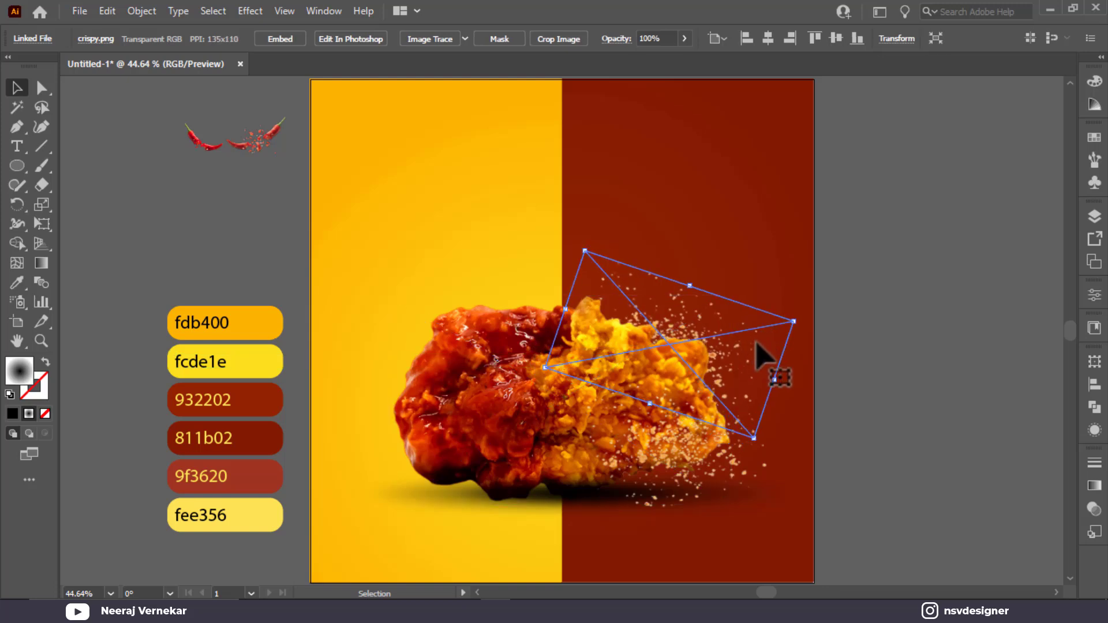
pyautogui.moveTo(756, 343); pyautogui.dragTo(747, 344)
# Step: Rotate the lower crumbs image slightly anticlockwise and move it toward the chicken's lower edge
pyautogui.click(687, 488)
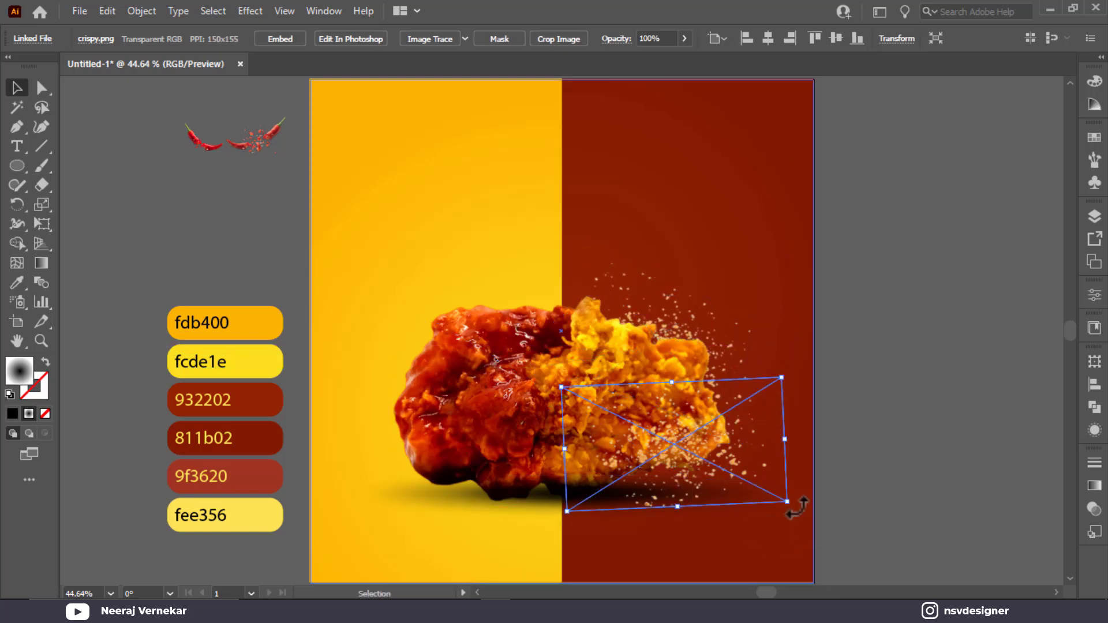
pyautogui.moveTo(797, 508); pyautogui.dragTo(804, 476)
pyautogui.moveTo(705, 475); pyautogui.dragTo(683, 487)
pyautogui.click(202, 254)
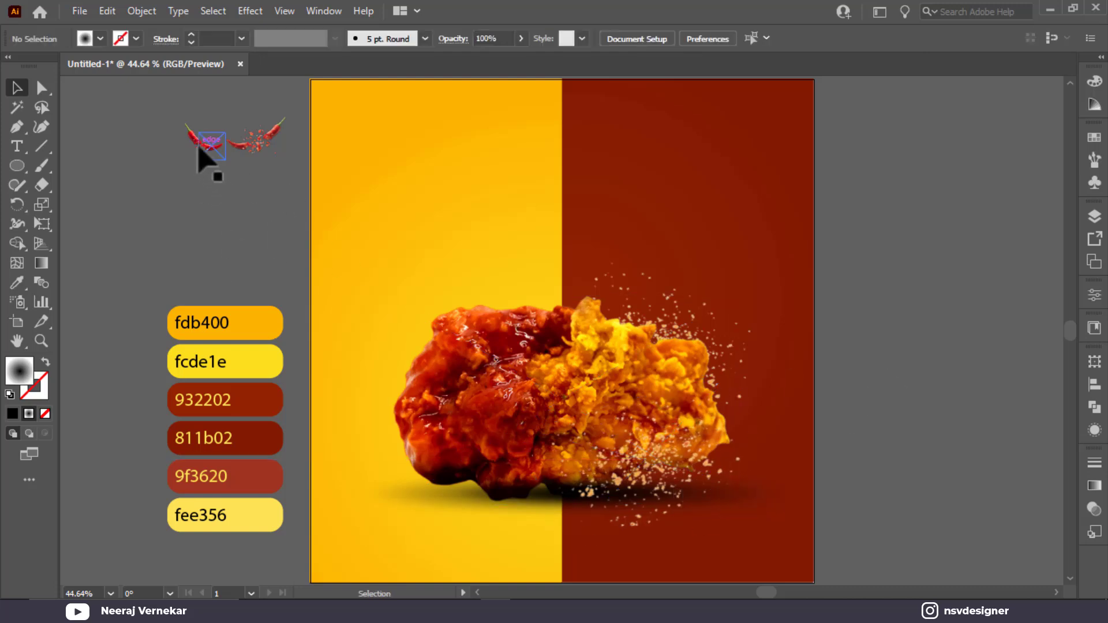
# Step: Enlarge the two red chili half images beside the artboard together, keeping their proportions
pyautogui.moveTo(217, 195); pyautogui.dragTo(217, 195)
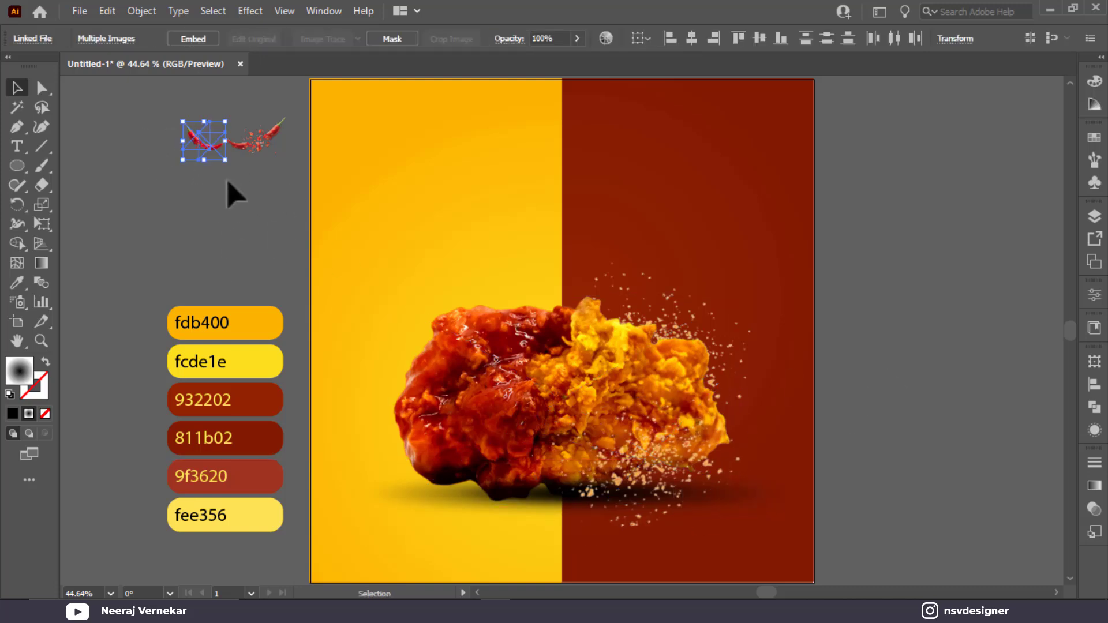
pyautogui.moveTo(225, 157); pyautogui.dragTo(283, 211)
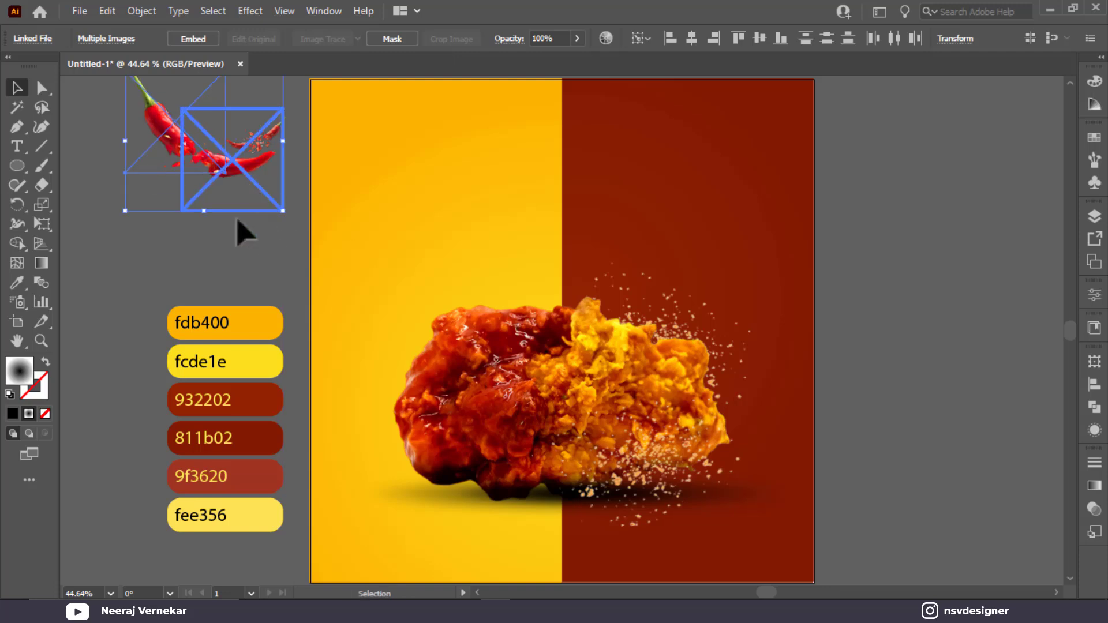
pyautogui.click(242, 230)
# Step: Bring the enlarged chili half images to the front of the stacking order
pyautogui.click(196, 202)
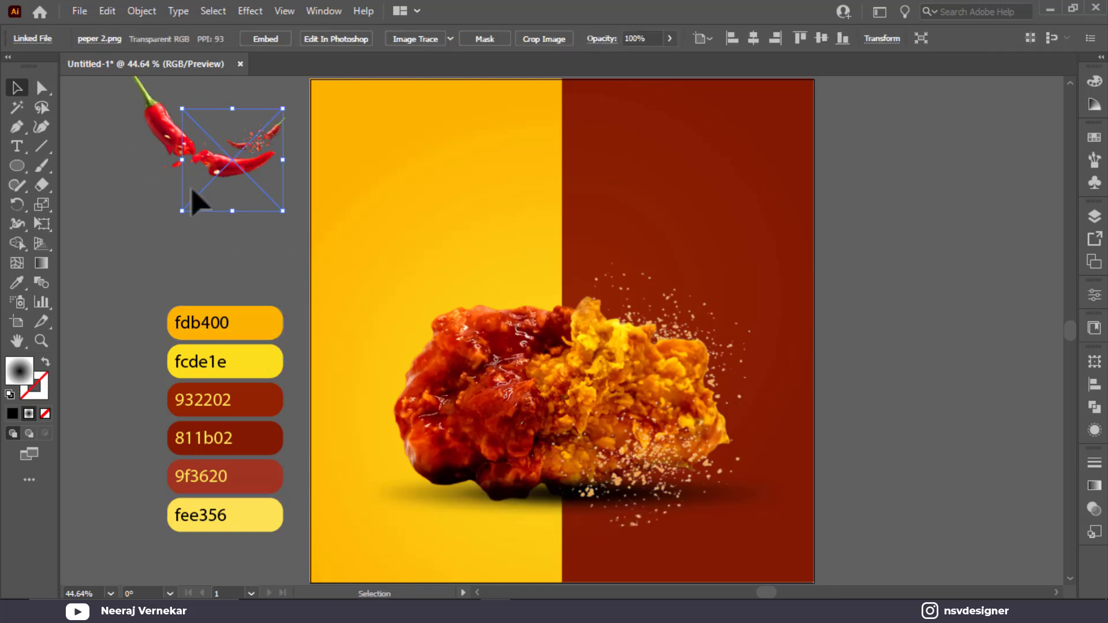
pyautogui.keyDown('shift'); pyautogui.click(192, 191); pyautogui.keyUp('shift')
pyautogui.rightClick(235, 199)
pyautogui.moveTo(378, 311)
pyautogui.click(439, 314)
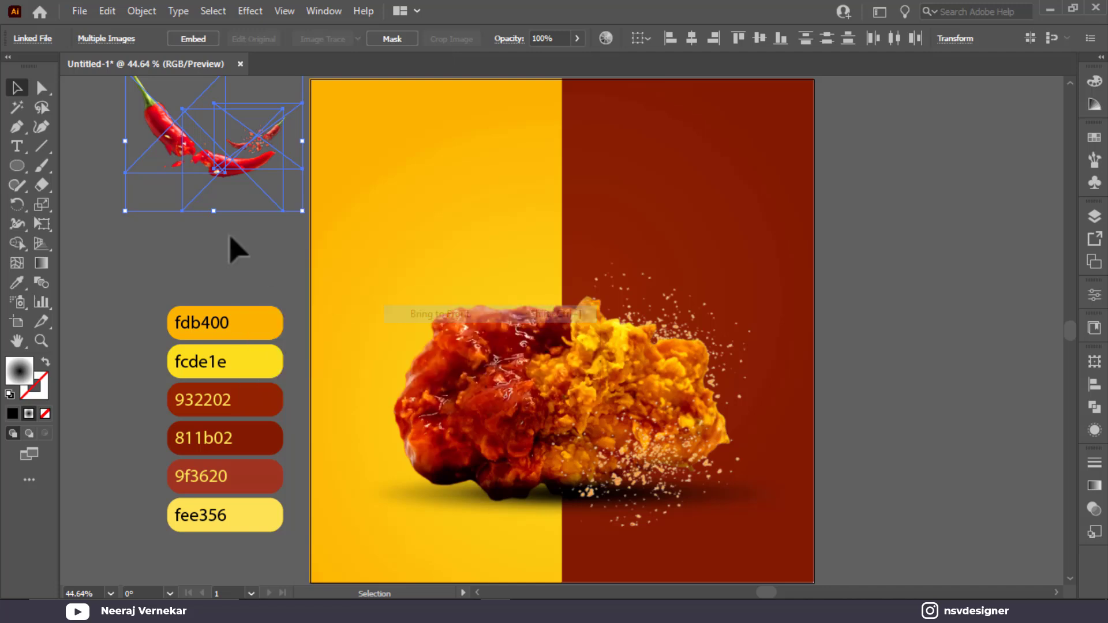
pyautogui.click(235, 250)
# Step: Rotate the two chili halves clockwise together and place them over the chicken's spicy side on the yellow background
pyautogui.moveTo(254, 190); pyautogui.dragTo(556, 501)
pyautogui.hotkey('ctrl', 'z')
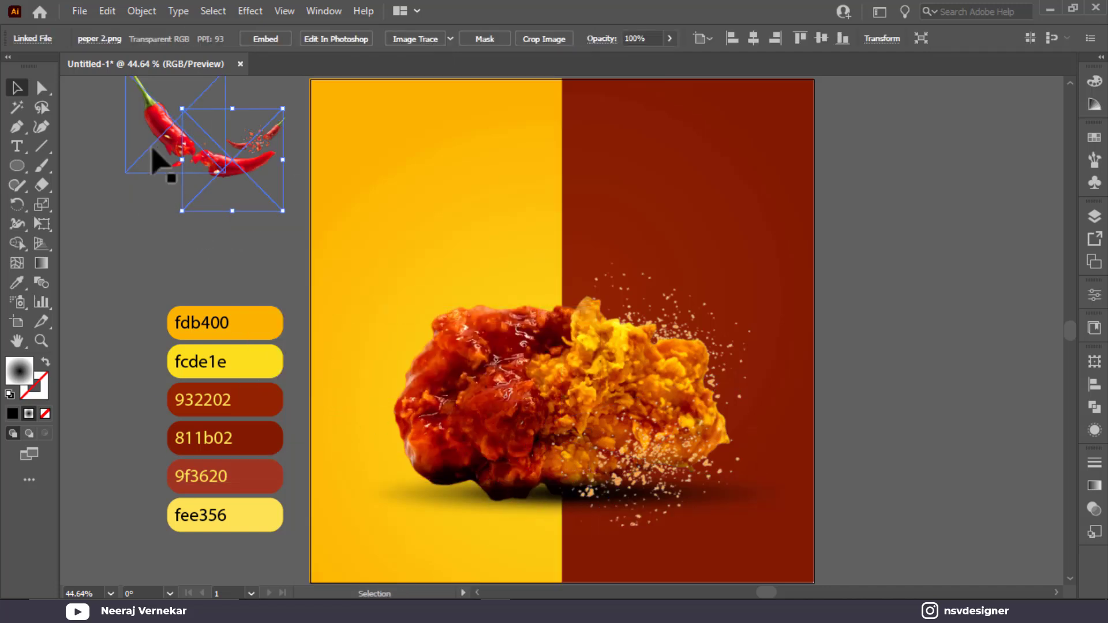
pyautogui.moveTo(291, 220); pyautogui.dragTo(235, 265)
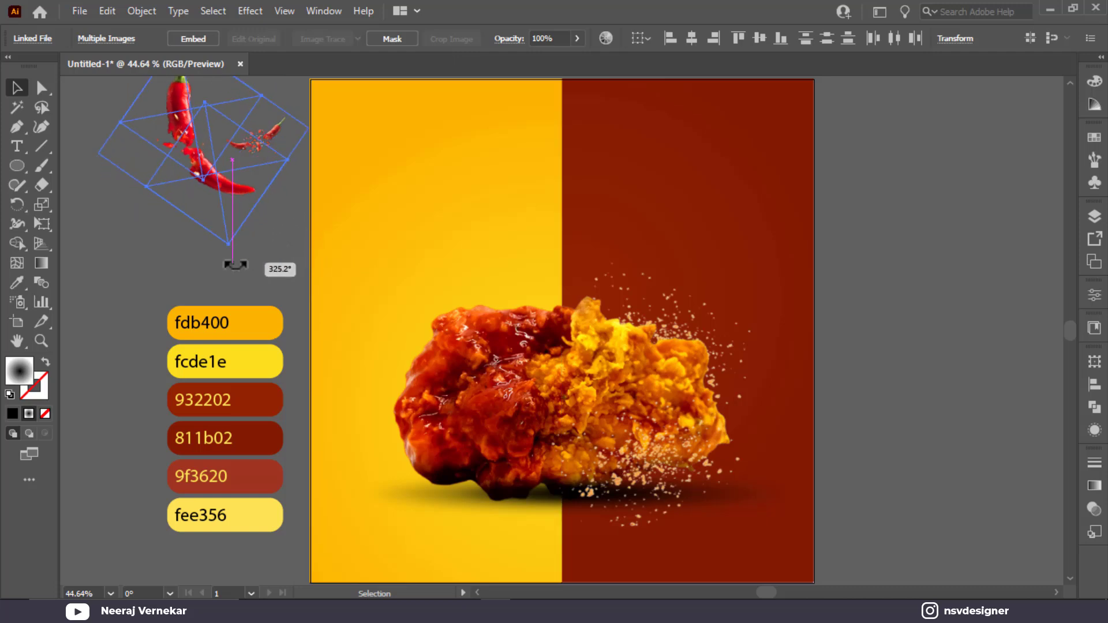
pyautogui.moveTo(427, 387); pyautogui.dragTo(555, 521)
pyautogui.click(299, 429)
pyautogui.moveTo(445, 321); pyautogui.dragTo(446, 316)
pyautogui.click(906, 400)
# Step: Move red chill fleaks.png onto the yellow background beside the chicken and reflect it across the vertical axis
pyautogui.click(265, 149)
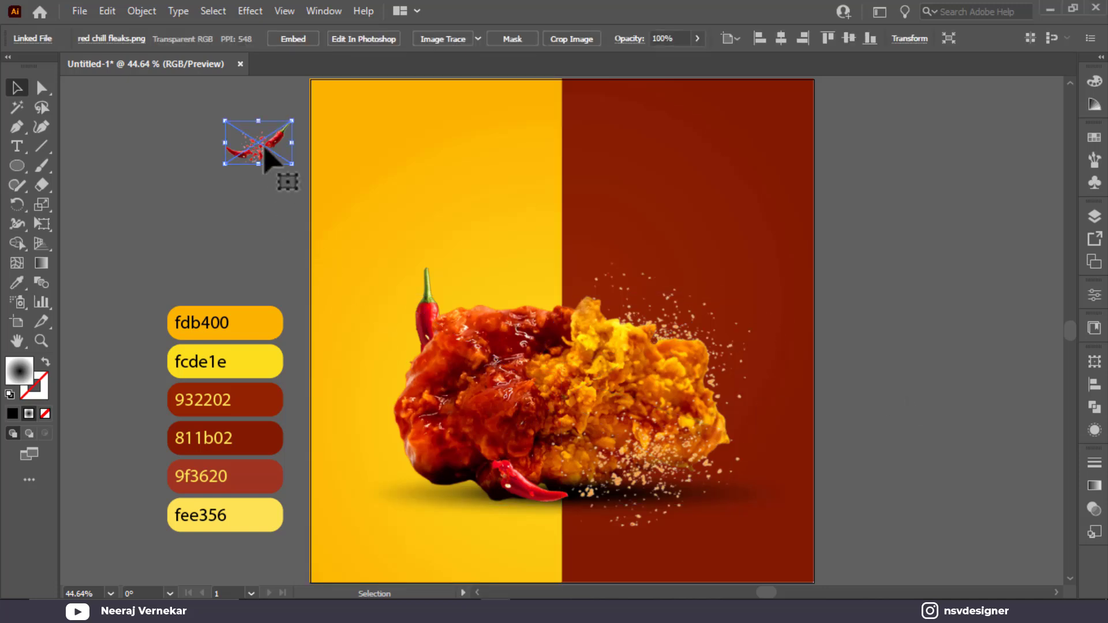
pyautogui.moveTo(264, 149); pyautogui.dragTo(356, 368)
pyautogui.rightClick(366, 377)
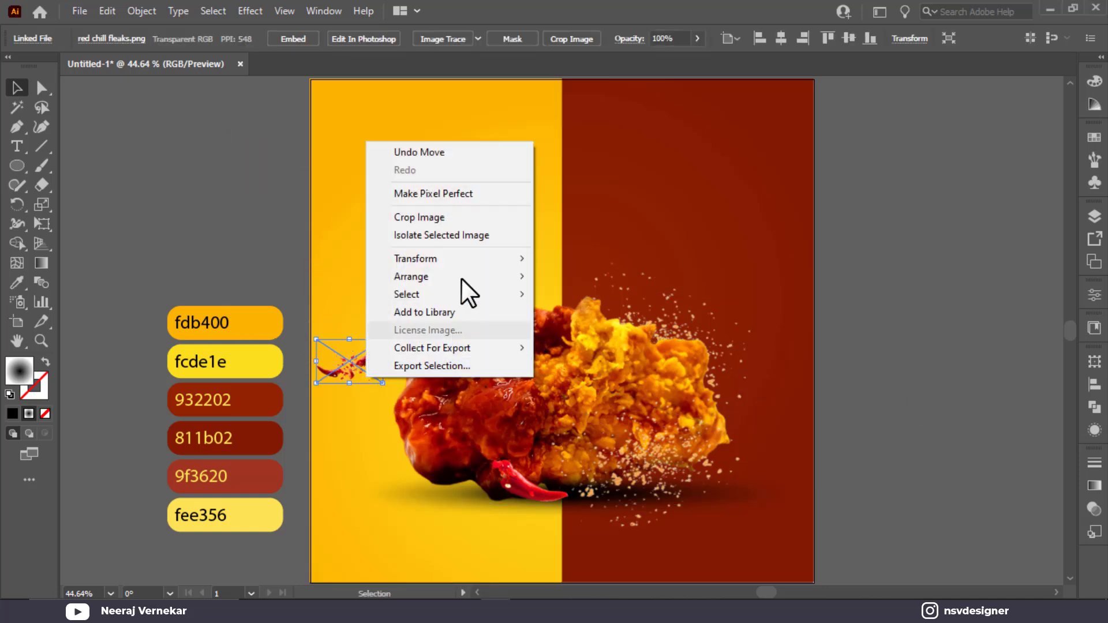
pyautogui.moveTo(514, 258)
pyautogui.click(649, 319)
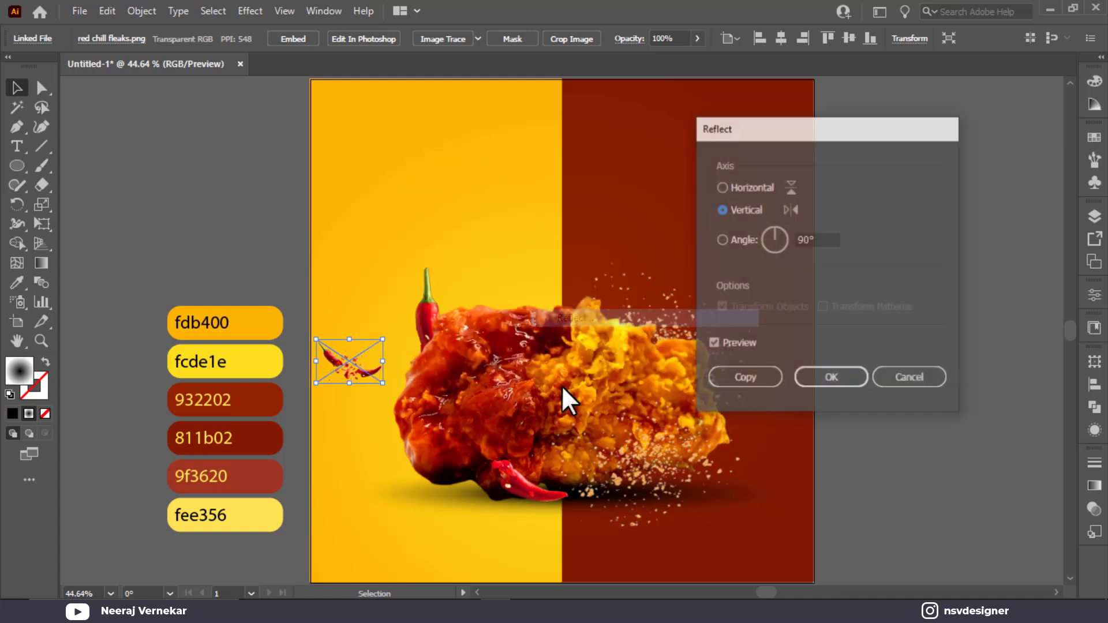
pyautogui.click(837, 377)
# Step: Enlarge the mirrored chili flakes image, tilt it slightly and place it over the chicken's left edge
pyautogui.moveTo(383, 383); pyautogui.dragTo(462, 451)
pyautogui.moveTo(490, 388); pyautogui.dragTo(442, 401)
pyautogui.keyDown('shift'); pyautogui.click(486, 408); pyautogui.keyUp('shift')
# Step: Move the two chili halves slightly upward together over the spicy chicken
pyautogui.click(445, 297)
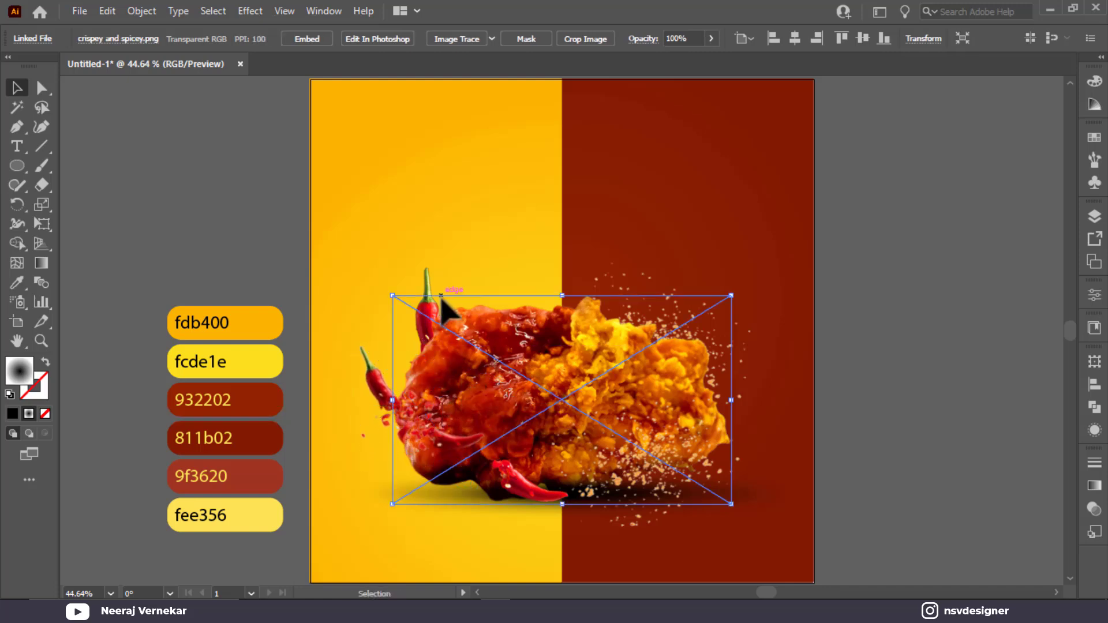
pyautogui.click(437, 309)
pyautogui.keyDown('shift'); pyautogui.click(530, 495); pyautogui.keyUp('shift')
pyautogui.moveTo(530, 495); pyautogui.dragTo(528, 483)
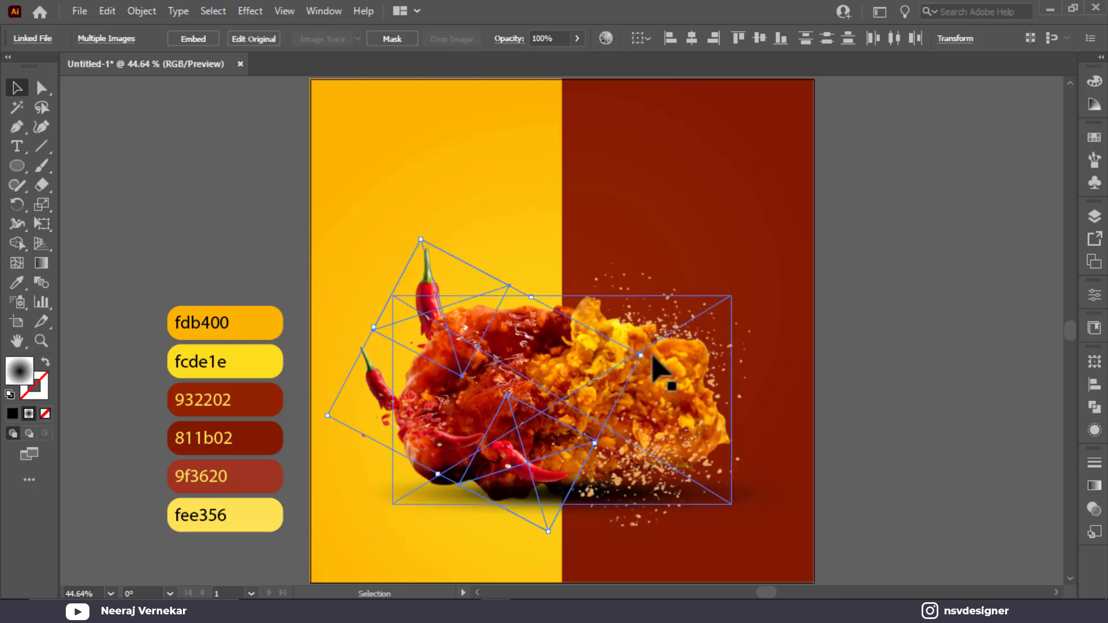
pyautogui.moveTo(646, 361); pyautogui.dragTo(646, 370)
pyautogui.hotkey('ctrl', 'z')
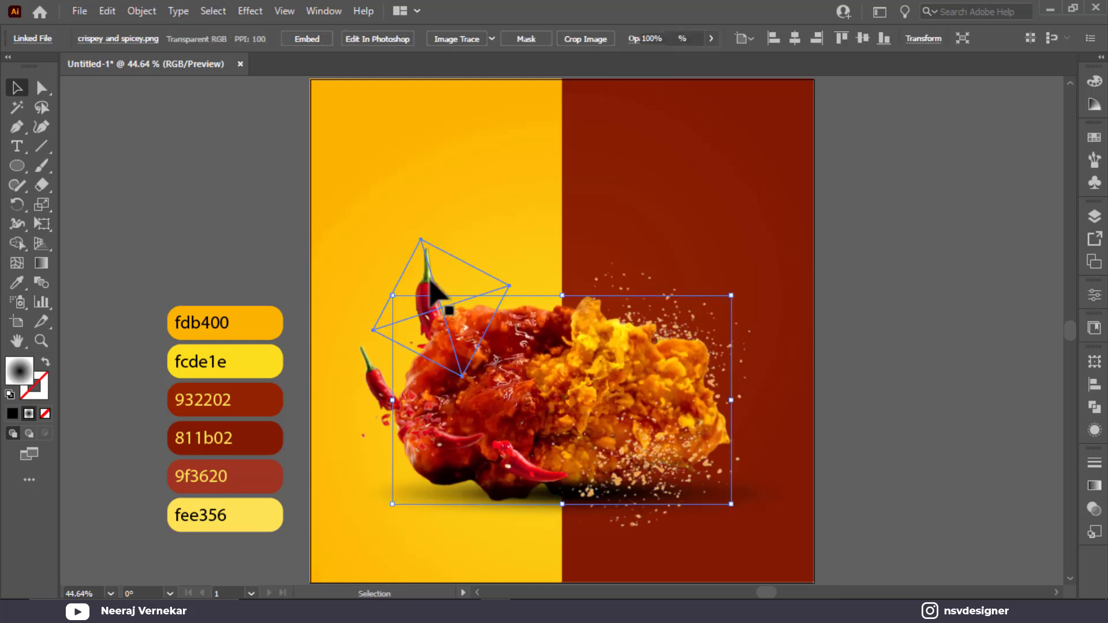
# Step: Select only the two chili halves and rotate them slightly further clockwise around the chicken's spicy side
pyautogui.click(434, 286)
pyautogui.keyDown('shift'); pyautogui.click(518, 480); pyautogui.keyUp('shift')
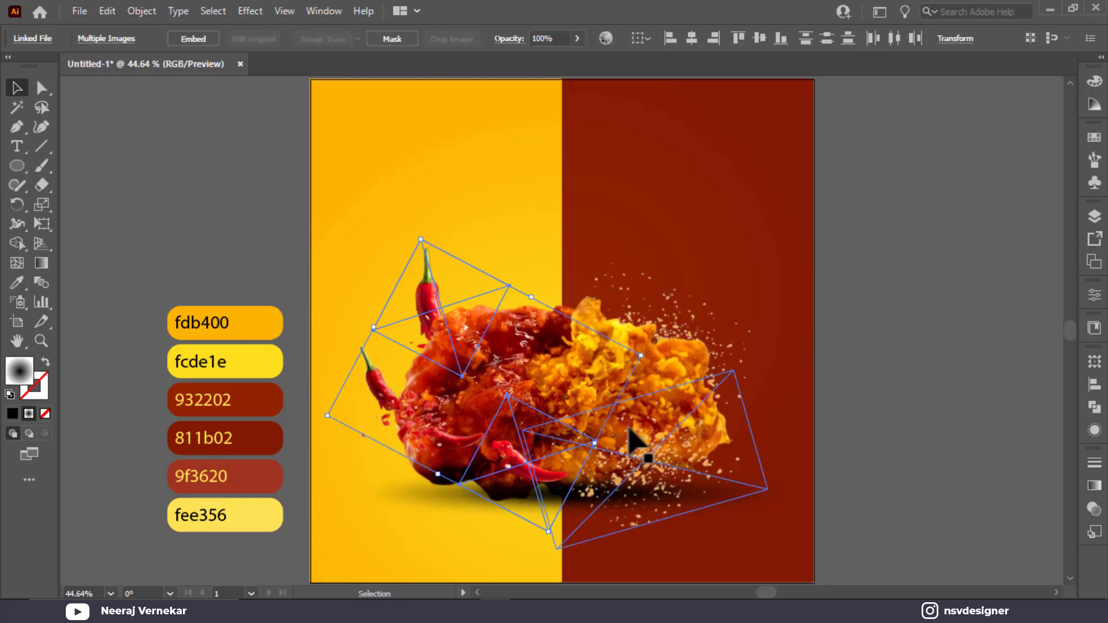
pyautogui.click(781, 208)
pyautogui.click(434, 281)
pyautogui.keyDown('shift'); pyautogui.click(525, 471); pyautogui.keyUp('shift')
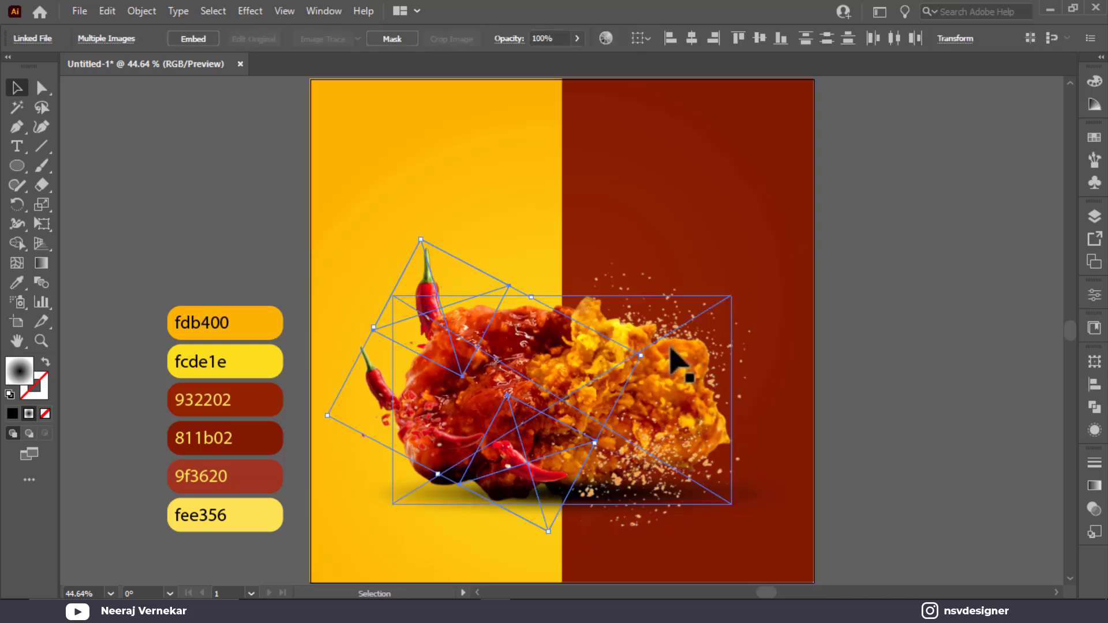
pyautogui.moveTo(649, 355); pyautogui.dragTo(675, 386)
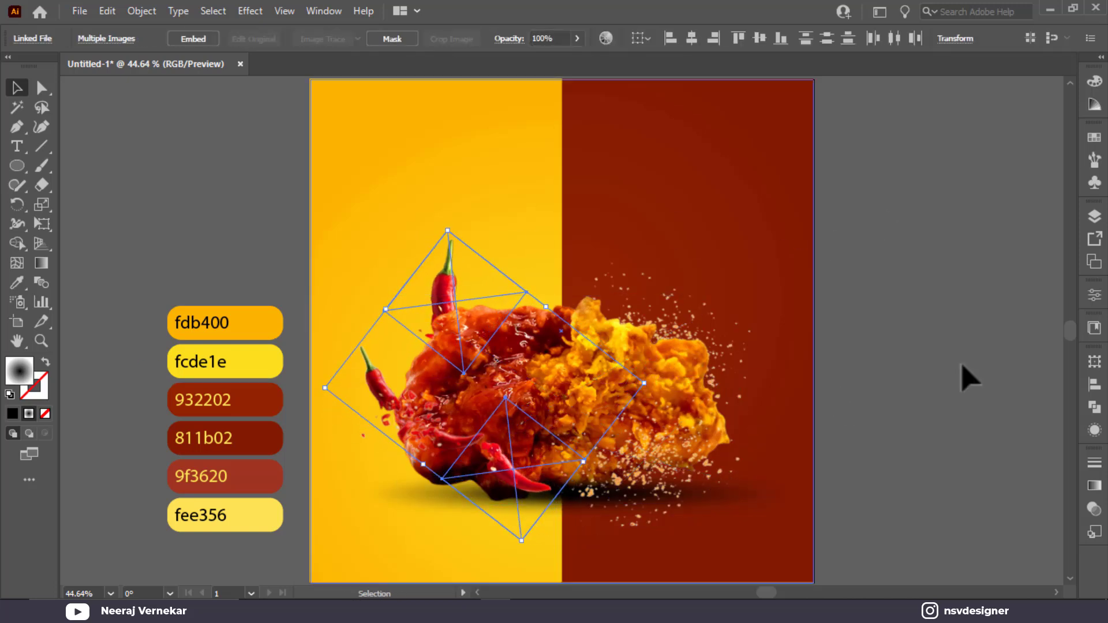
pyautogui.click(896, 376)
# Step: Move the chili flakes image slightly up and apply a Multiply drop shadow in colour a84b0c with 75% opacity, 7 pt offsets and 5 pt blur
pyautogui.click(485, 404)
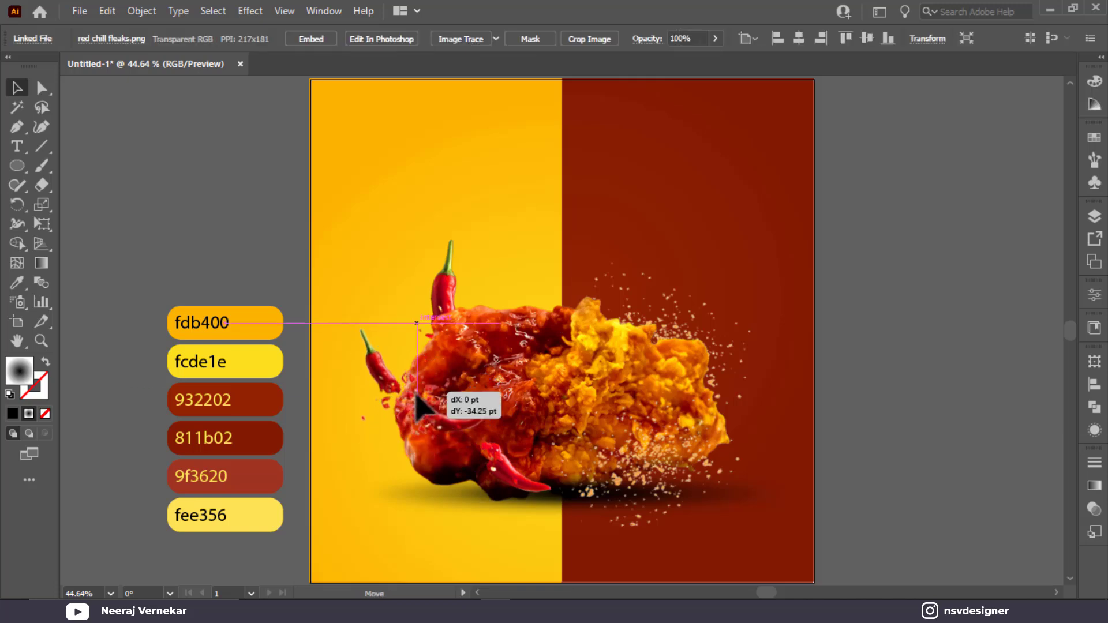
pyautogui.click(262, 11)
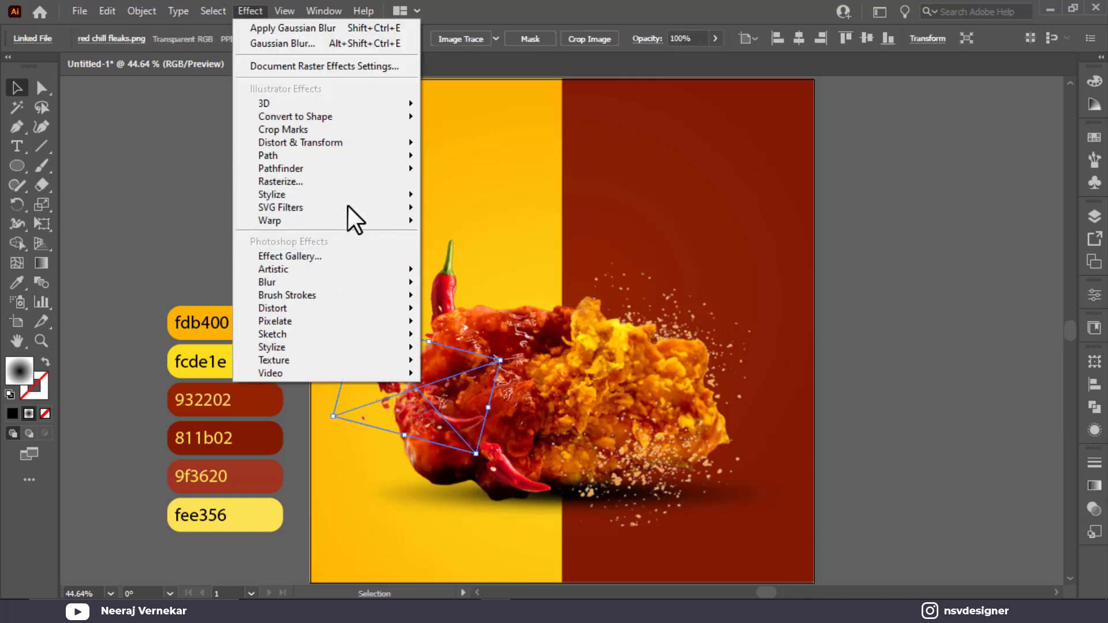
pyautogui.moveTo(375, 195)
pyautogui.click(484, 199)
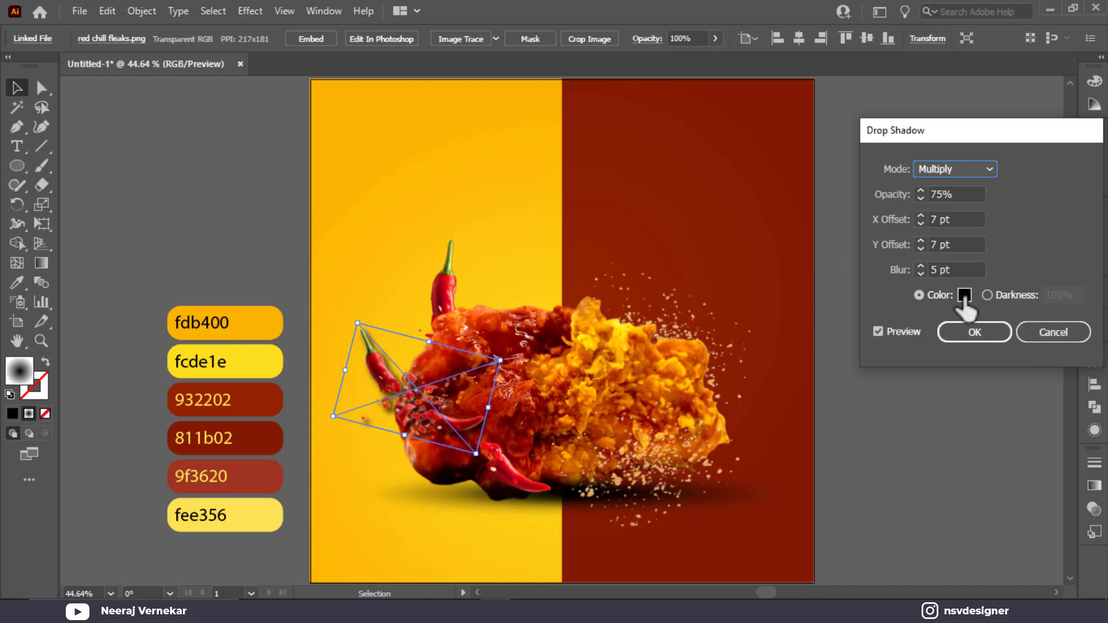
pyautogui.click(965, 296)
pyautogui.click(916, 421)
pyautogui.moveTo(870, 326); pyautogui.dragTo(903, 277)
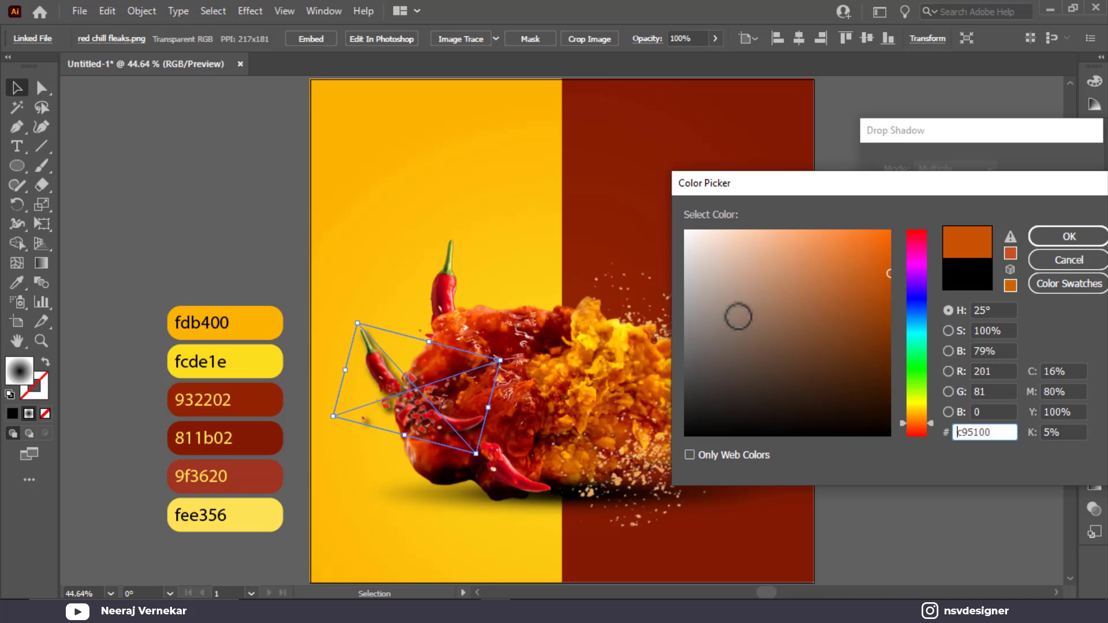
pyautogui.click(878, 299)
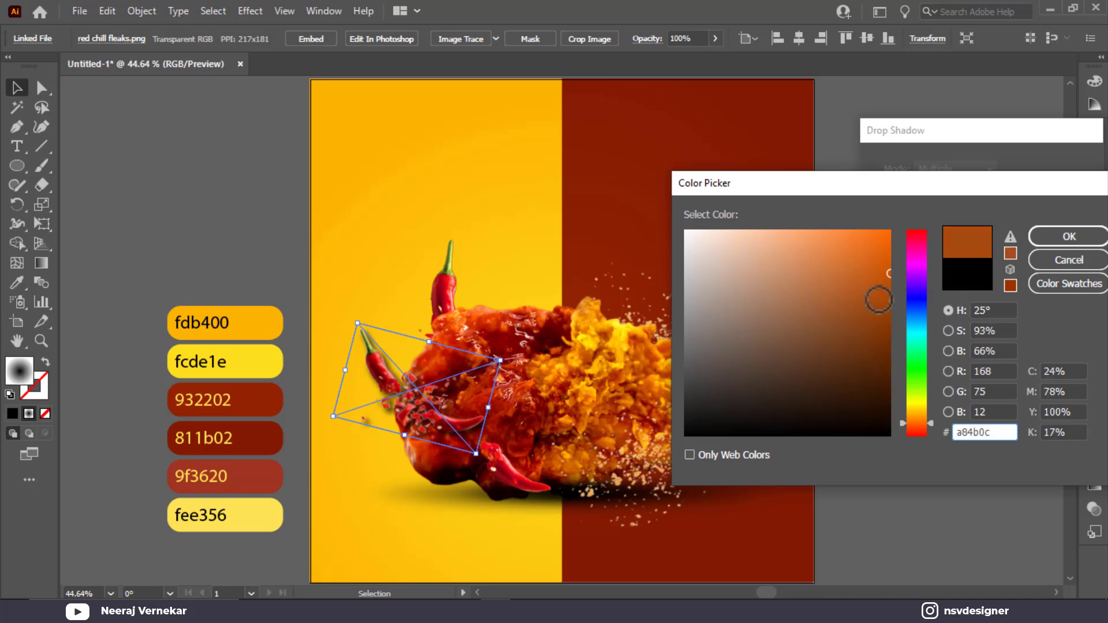
pyautogui.click(1070, 242)
pyautogui.click(981, 327)
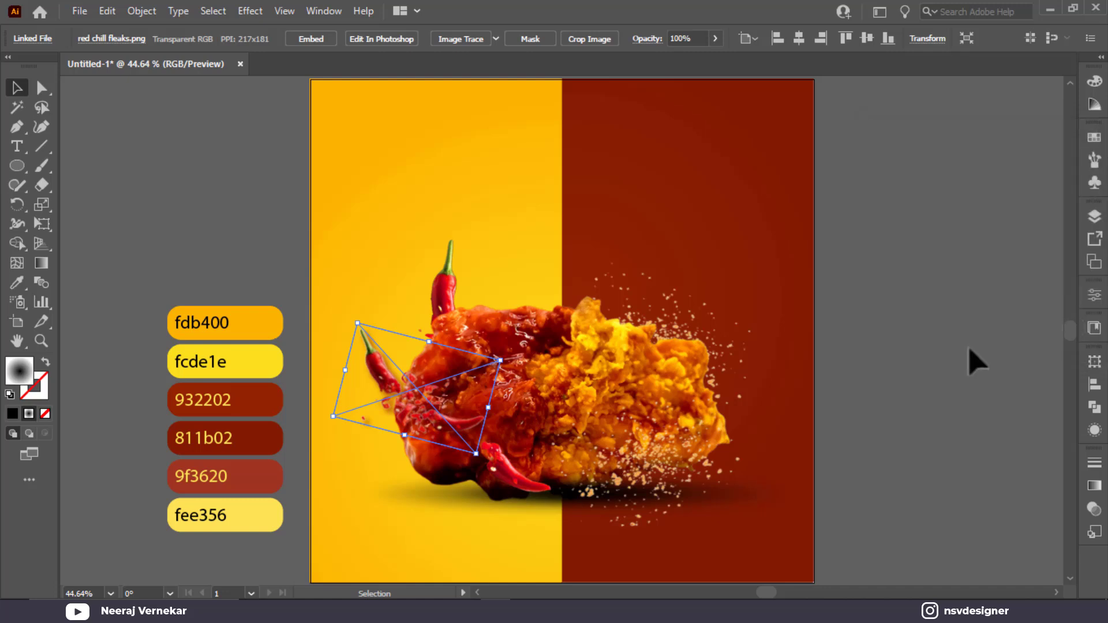
# Step: Apply the same drop shadow to the upper and lower chili halves
pyautogui.click(871, 393)
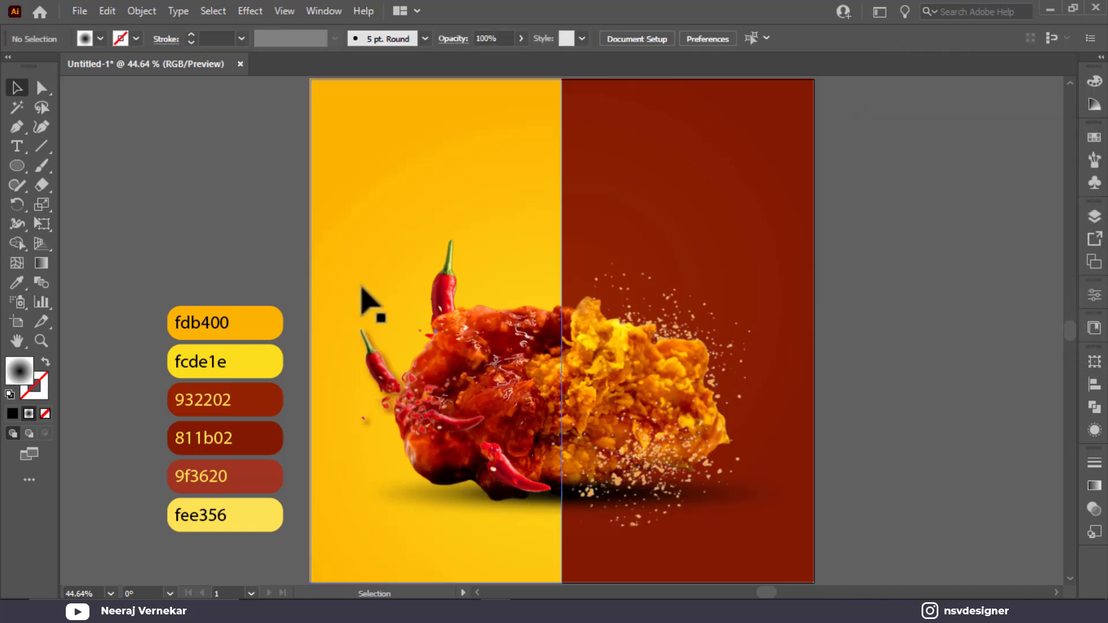
pyautogui.click(444, 297)
pyautogui.click(905, 384)
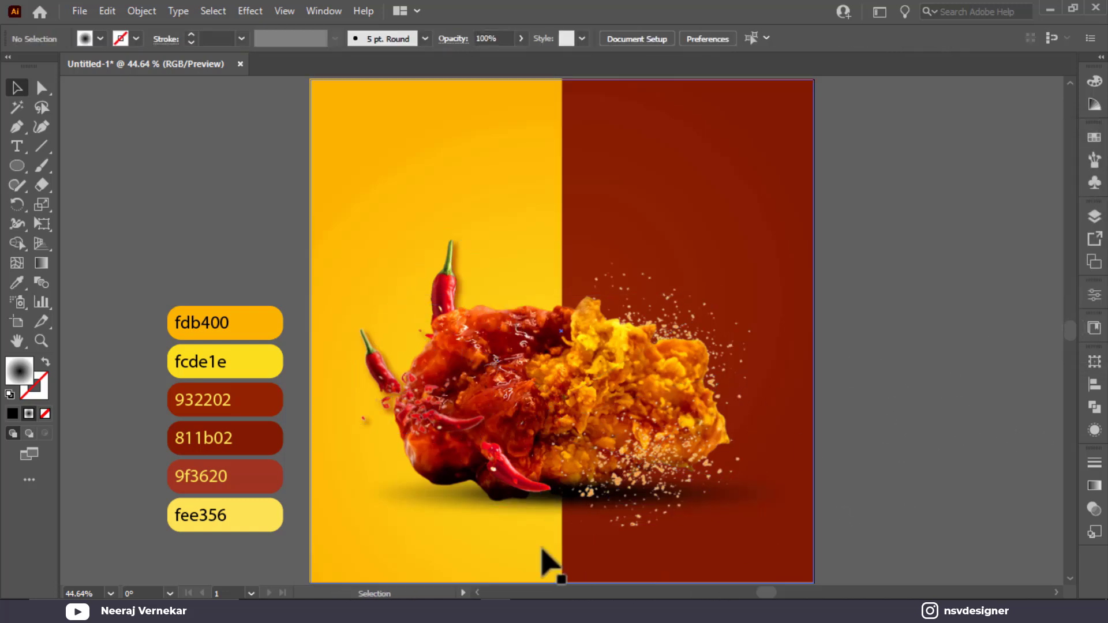
pyautogui.click(528, 502)
pyautogui.click(894, 481)
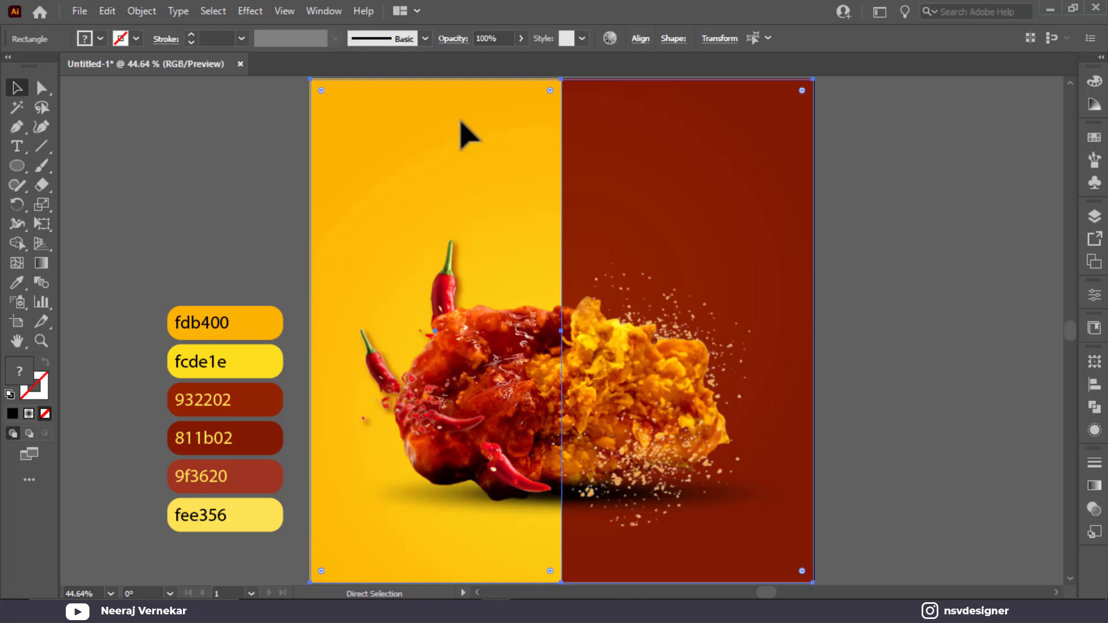
# Step: Draw a gradient-filled circle outside the artboard above the colour swatches and place a duplicate beside it
pyautogui.click(149, 204)
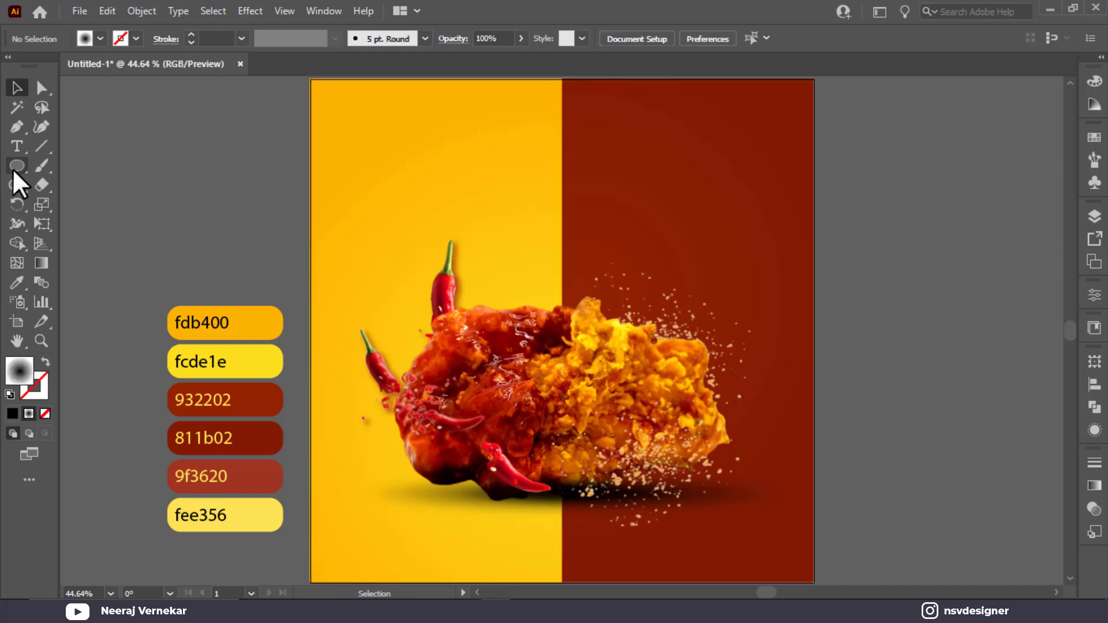
pyautogui.moveTo(17, 166); pyautogui.dragTo(87, 202)
pyautogui.moveTo(196, 183); pyautogui.dragTo(250, 236)
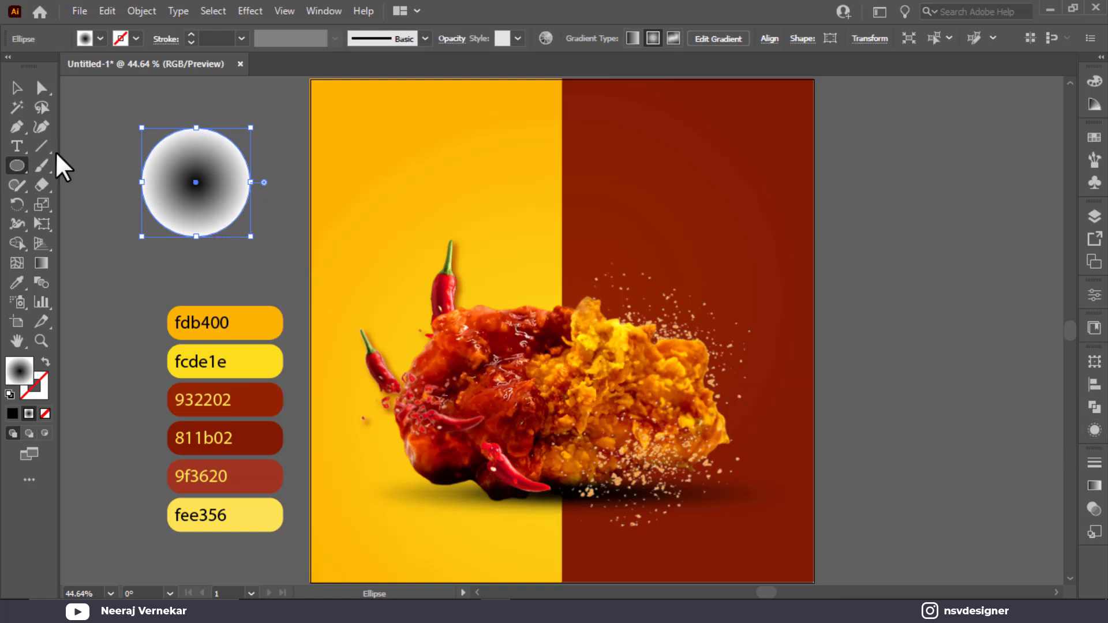
pyautogui.click(17, 88)
pyautogui.moveTo(217, 192); pyautogui.dragTo(267, 186)
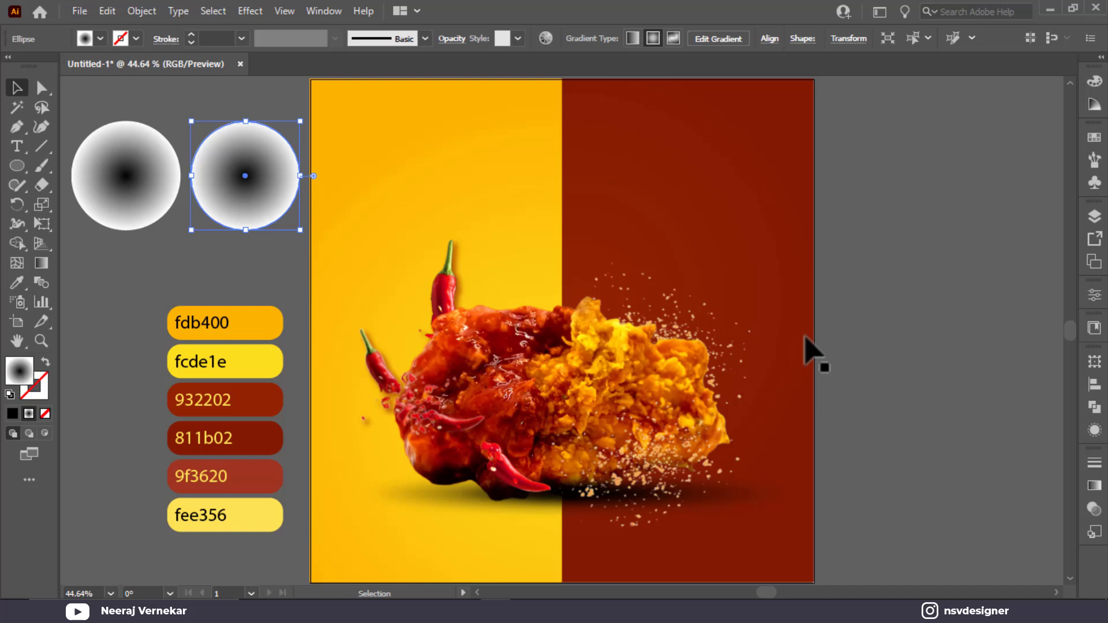
# Step: Recolour both gradient stops of the duplicate circle with the yellow sampled from the fee356 swatch
pyautogui.click(1094, 487)
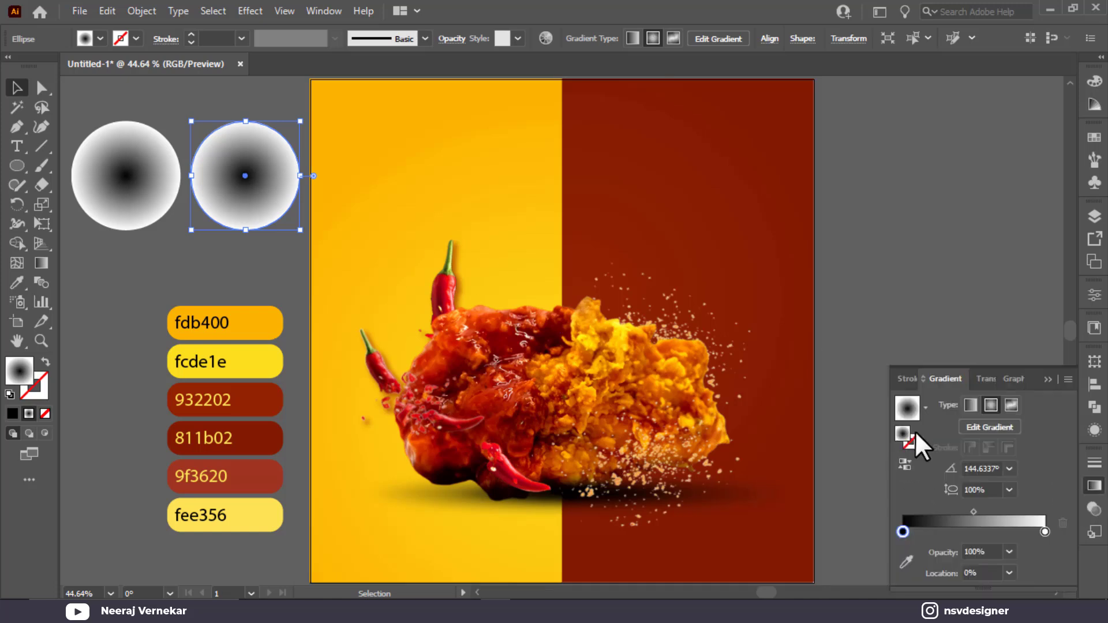
pyautogui.click(905, 556)
pyautogui.click(280, 504)
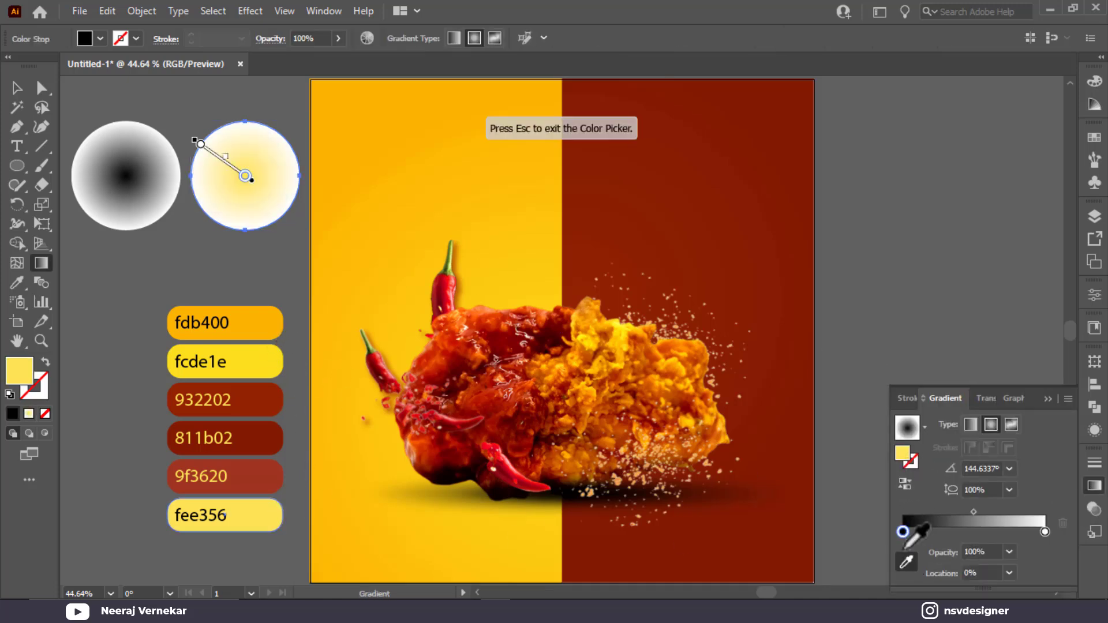
pyautogui.click(1044, 532)
pyautogui.click(272, 512)
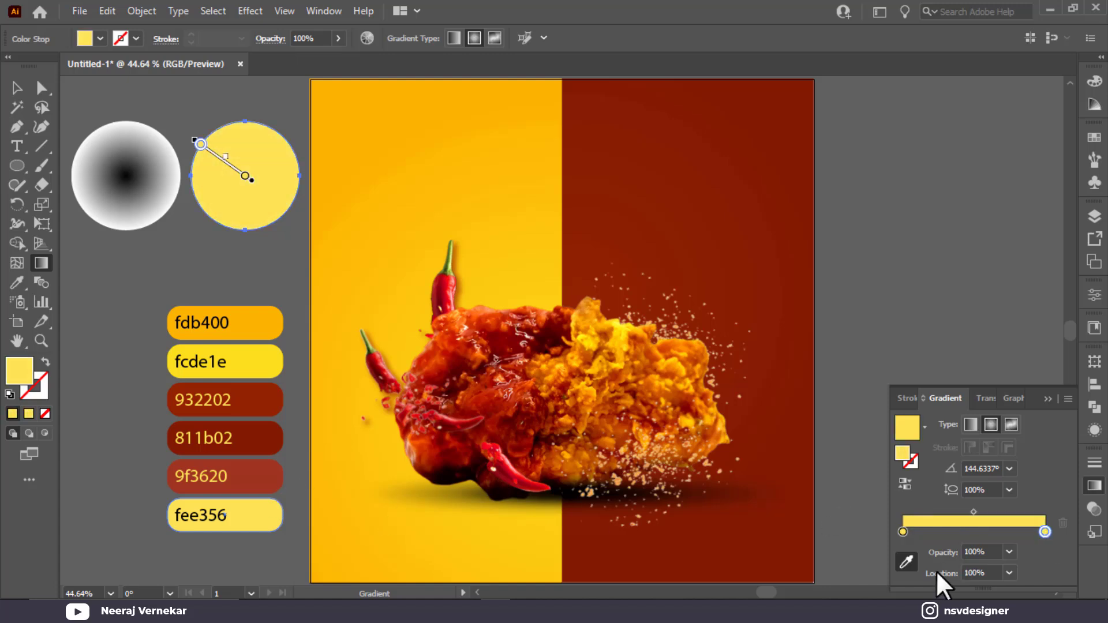
pyautogui.click(902, 532)
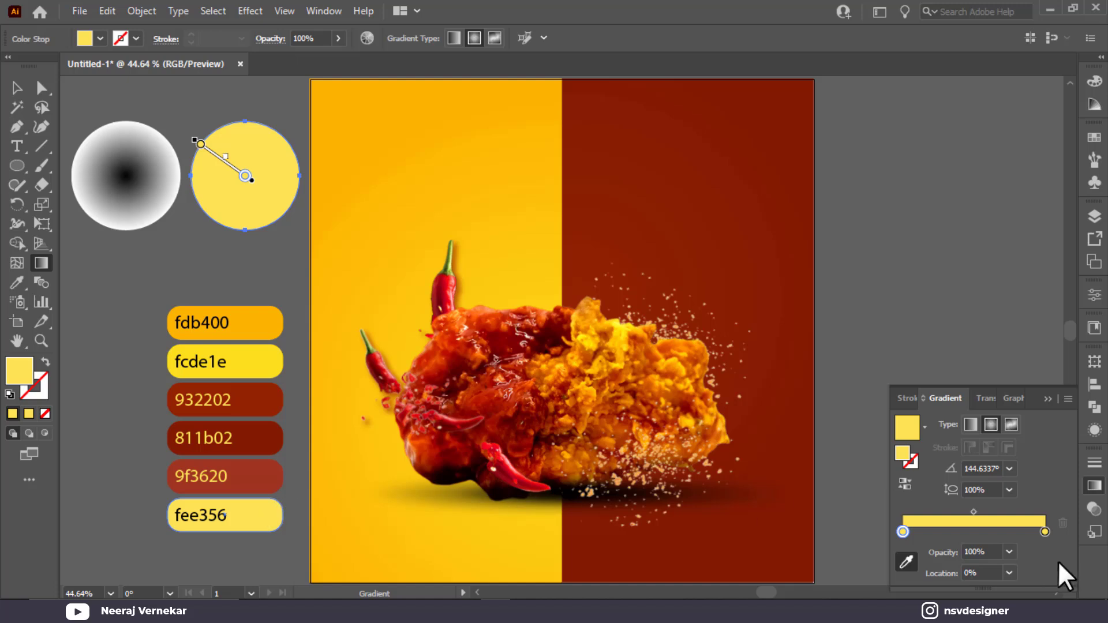
# Step: Set the outer gradient stop of the yellow circle to 0% opacity
pyautogui.click(982, 552)
pyautogui.click(17, 89)
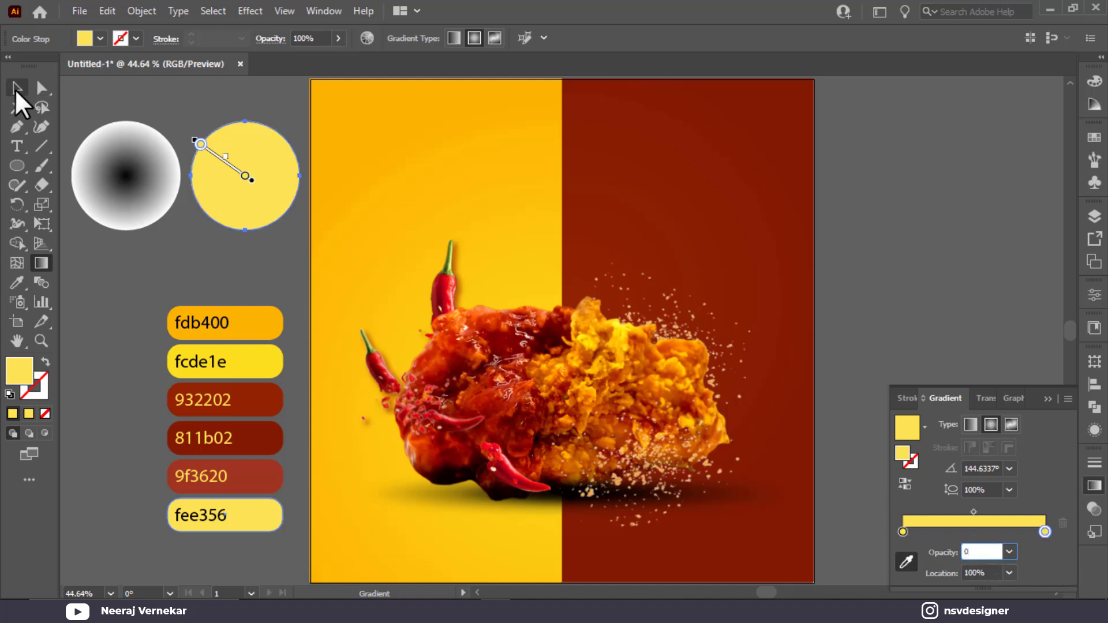
pyautogui.click(215, 265)
# Step: Move the yellow glow circle onto the yellow half above the chicken, enlarge it, and send it behind the chicken image
pyautogui.moveTo(414, 235); pyautogui.dragTo(527, 281)
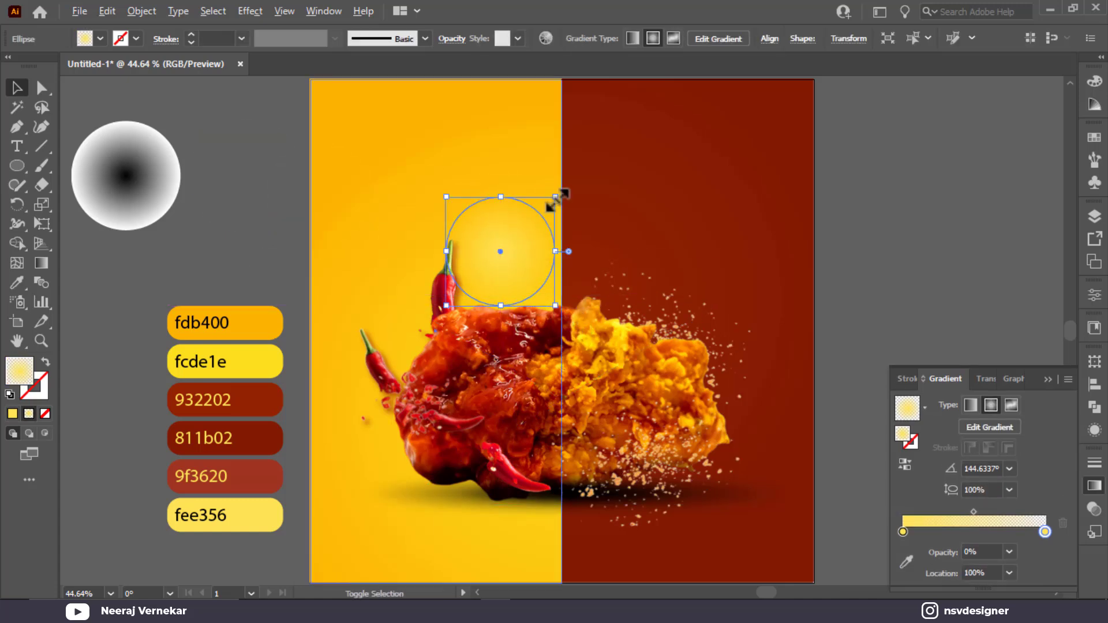
pyautogui.moveTo(557, 197); pyautogui.dragTo(513, 264)
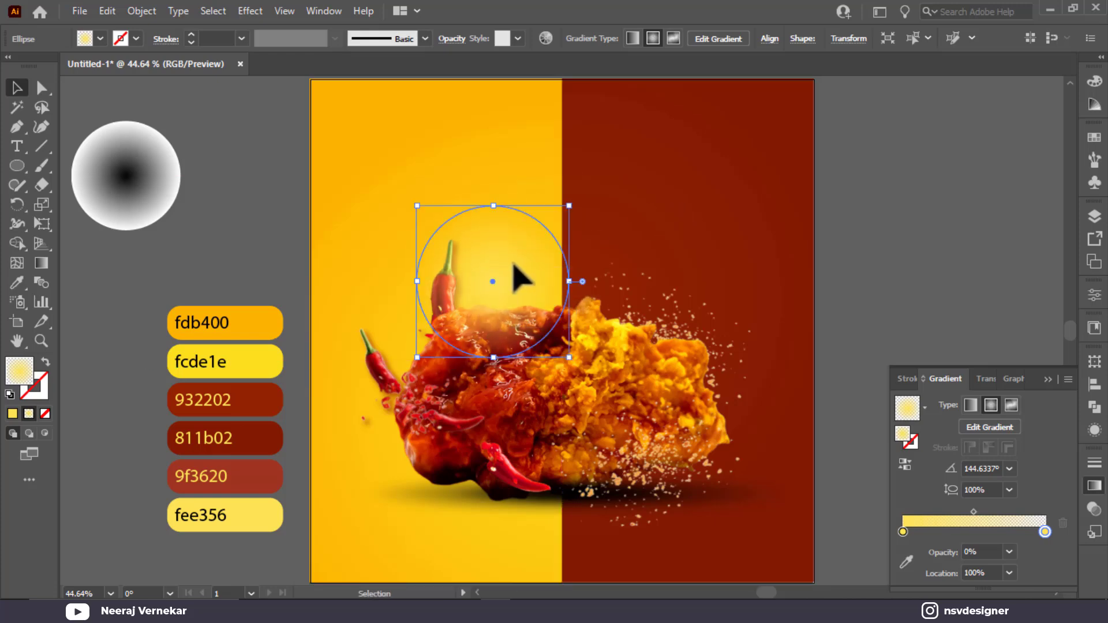
pyautogui.press('a')
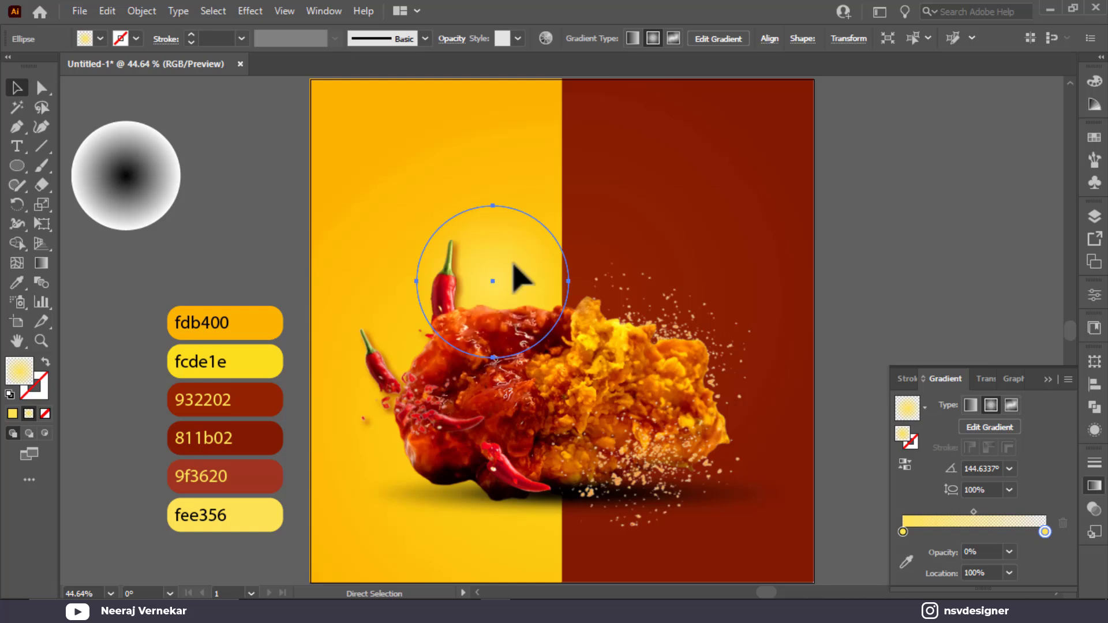
pyautogui.press('v')
pyautogui.click(988, 280)
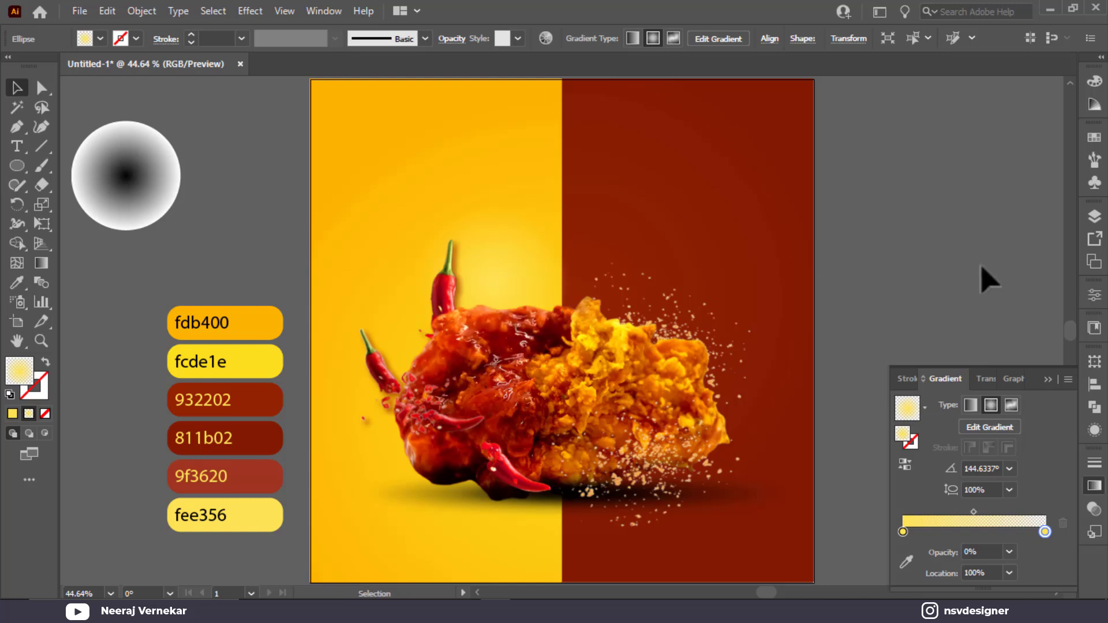
# Step: Recolour both gradient stops of the black-and-white circle with the 9f3620 swatch and set the outer stop to 0% opacity
pyautogui.click(163, 206)
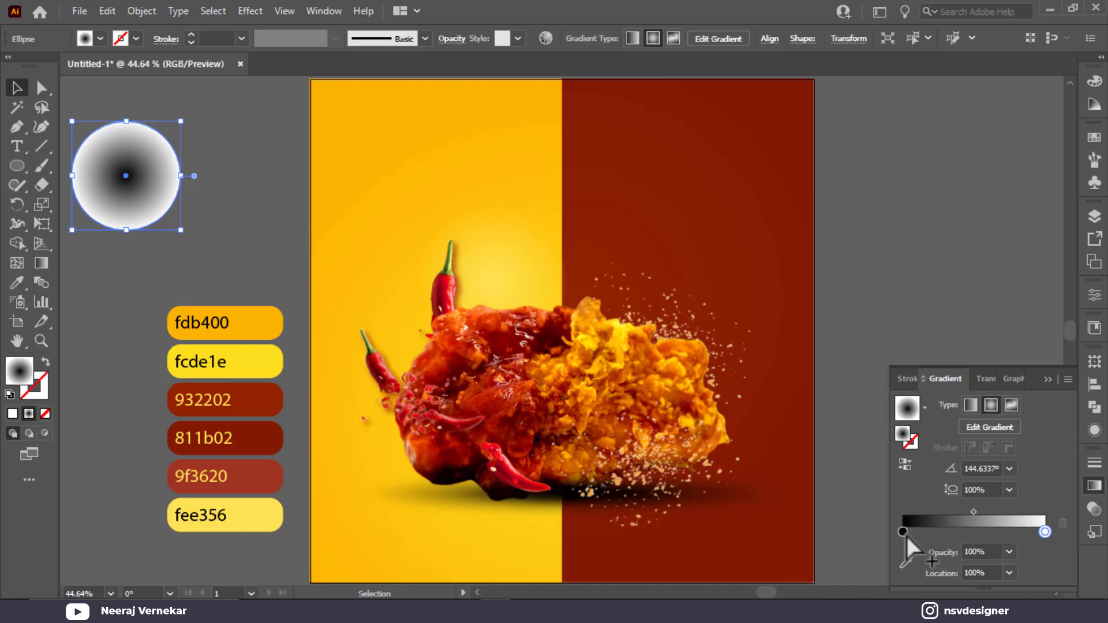
pyautogui.click(905, 559)
pyautogui.click(225, 477)
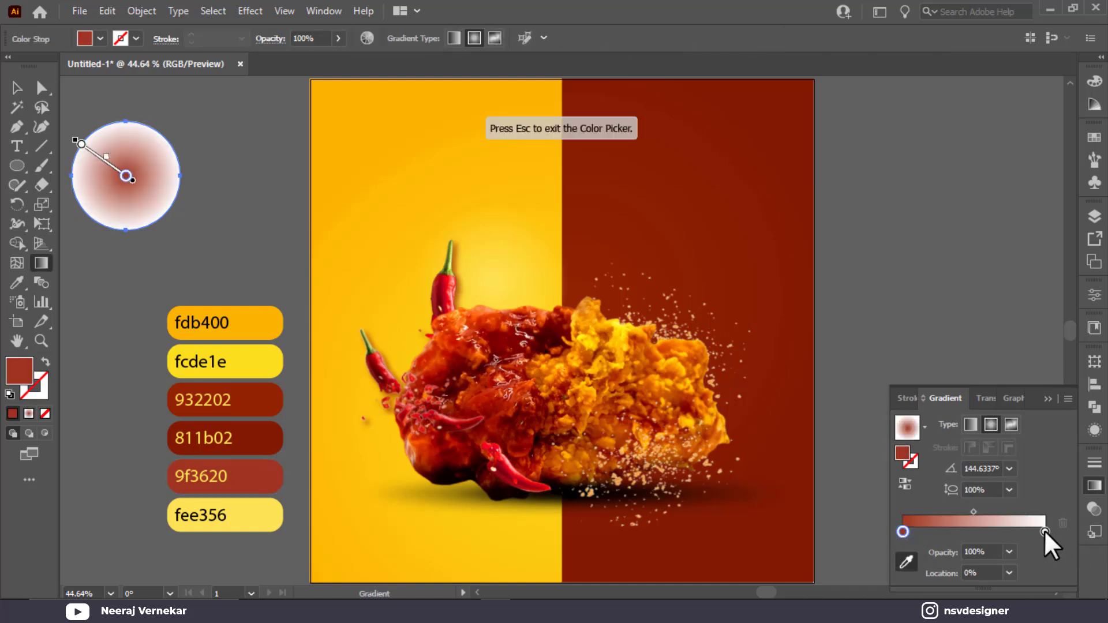
pyautogui.click(1044, 530)
pyautogui.click(225, 476)
pyautogui.click(981, 552)
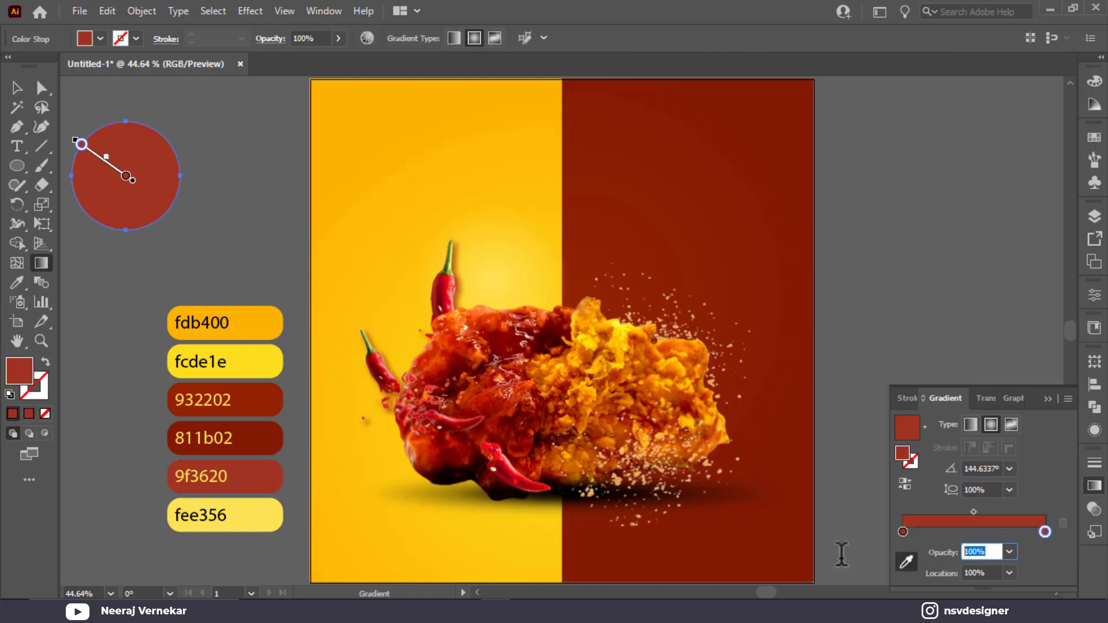
pyautogui.write('0')
pyautogui.click(17, 88)
pyautogui.click(215, 153)
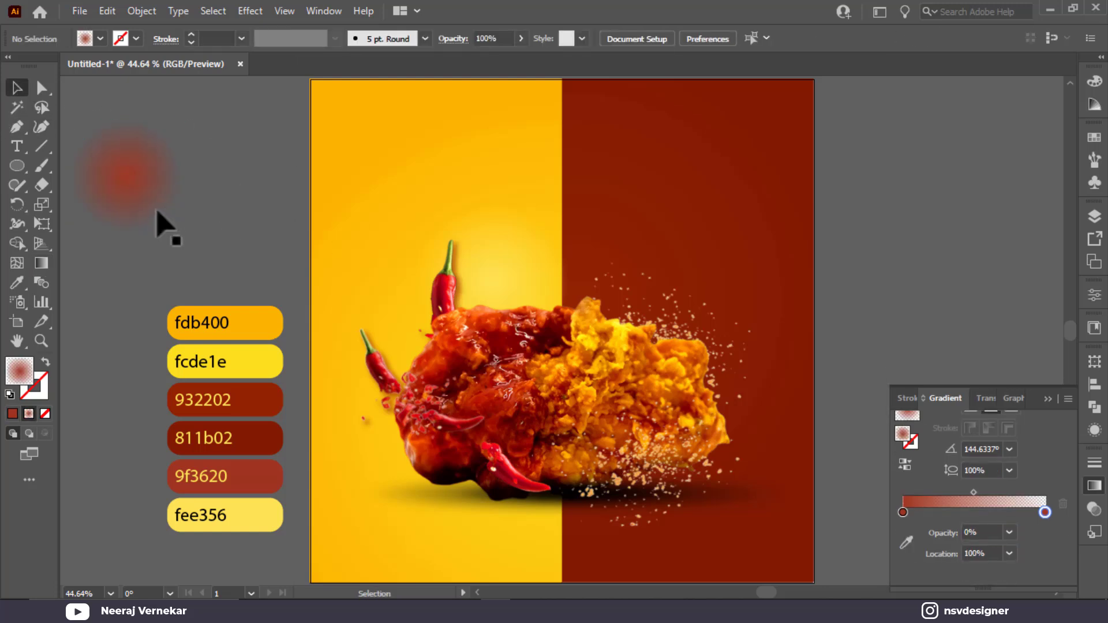
# Step: Place the red glow circle behind the chicken on the red half, enlarge it, and shift it slightly up and left
pyautogui.moveTo(160, 223); pyautogui.dragTo(652, 345)
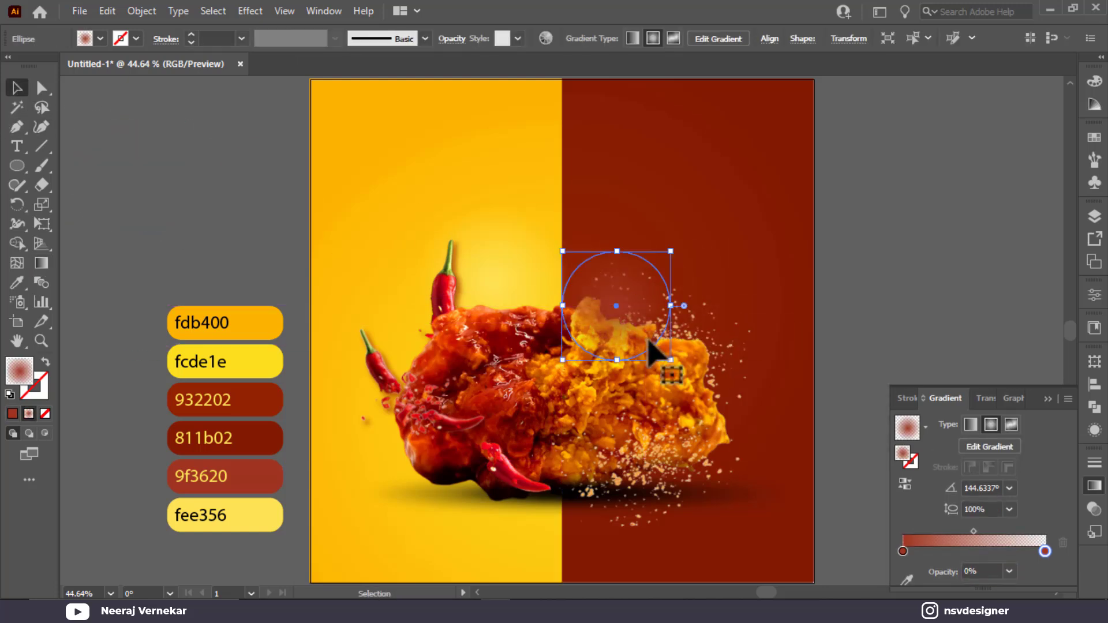
pyautogui.hotkey('ctrl', '[')
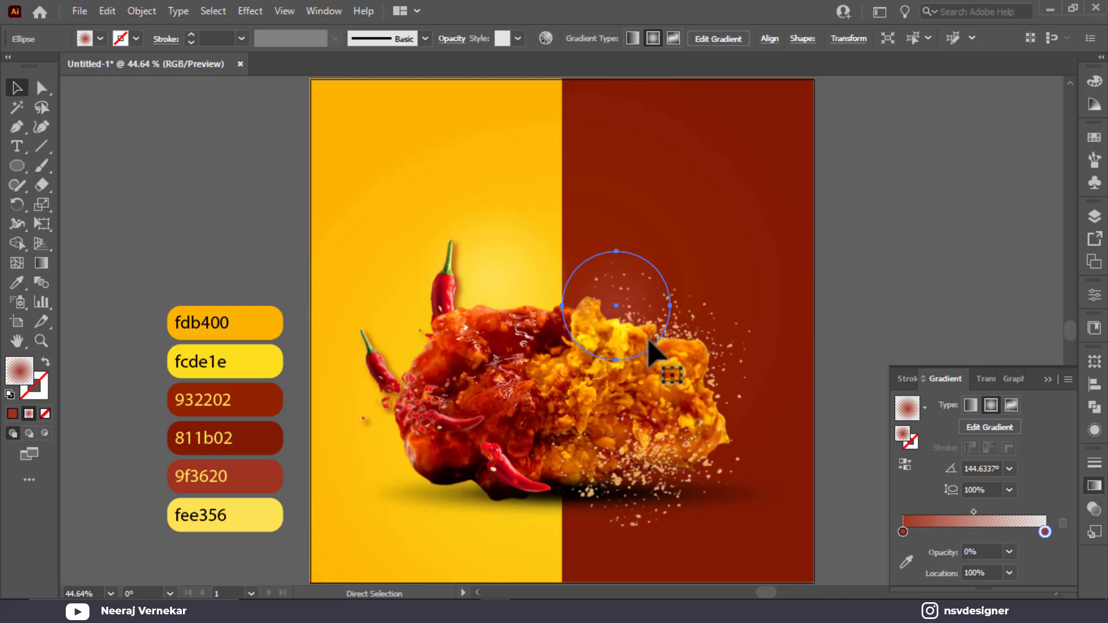
pyautogui.hotkey('ctrl', '[')
pyautogui.hotkey('ctrl', ']')
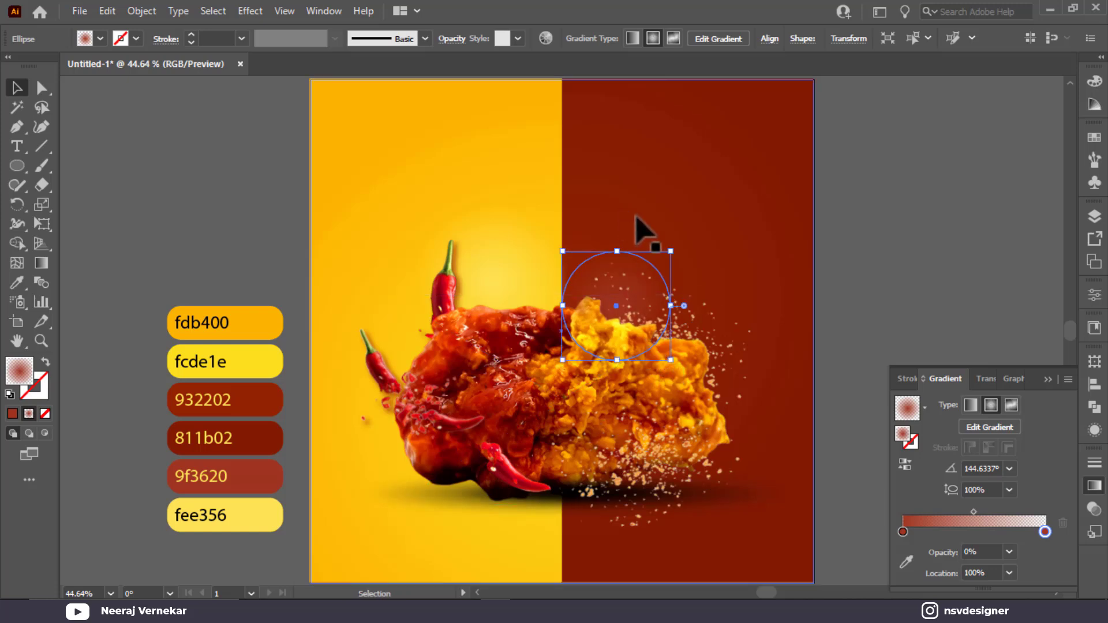
pyautogui.moveTo(670, 251); pyautogui.dragTo(737, 210)
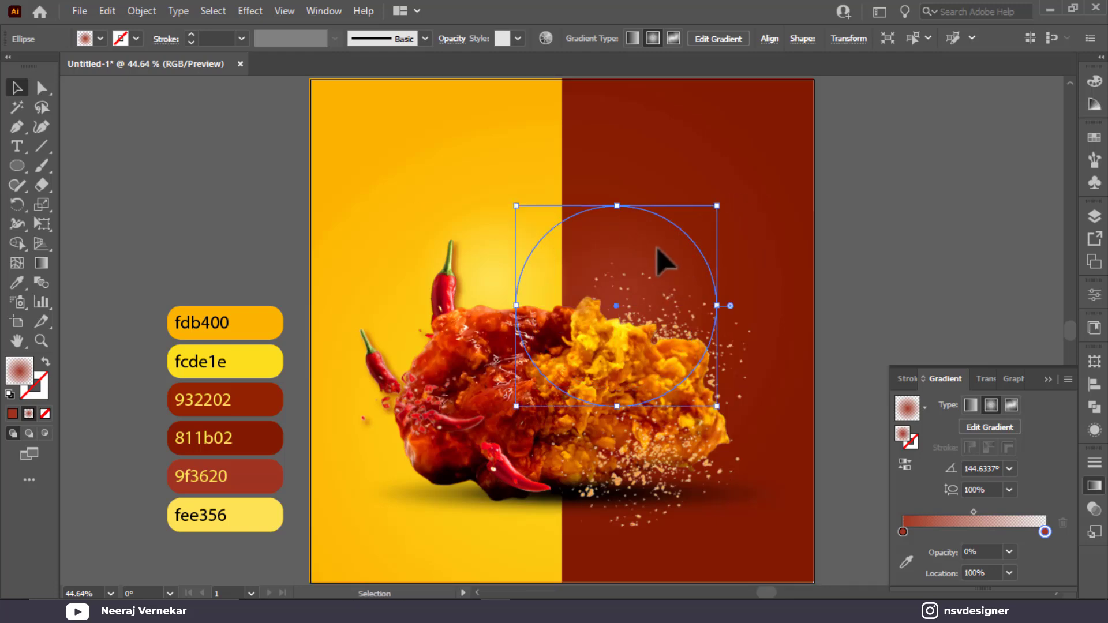
pyautogui.moveTo(659, 260); pyautogui.dragTo(655, 254)
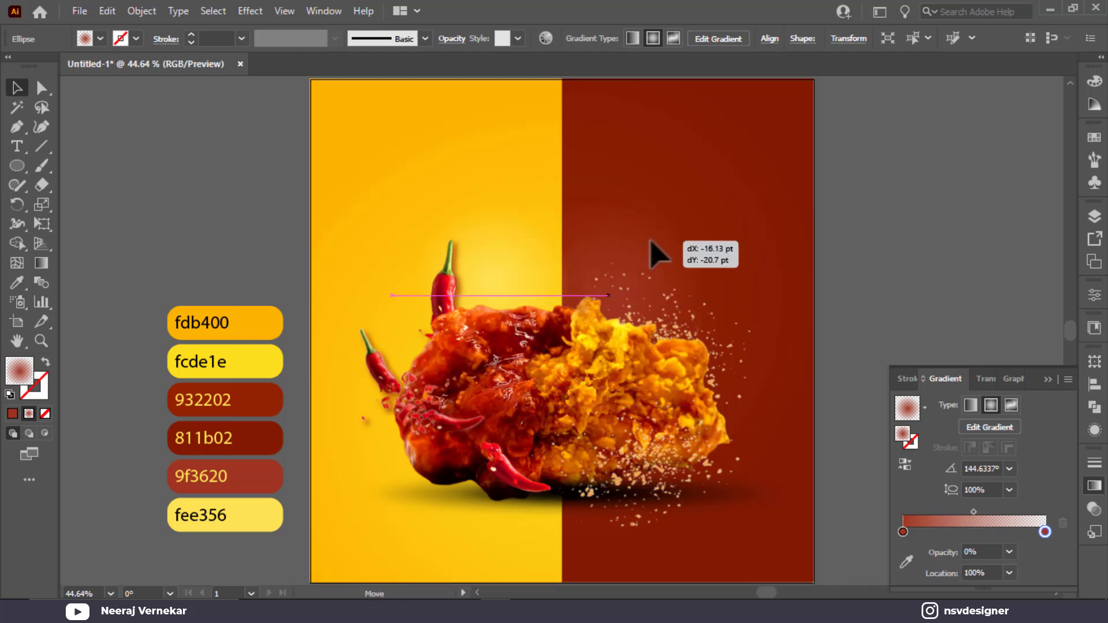
pyautogui.click(1048, 380)
pyautogui.click(938, 381)
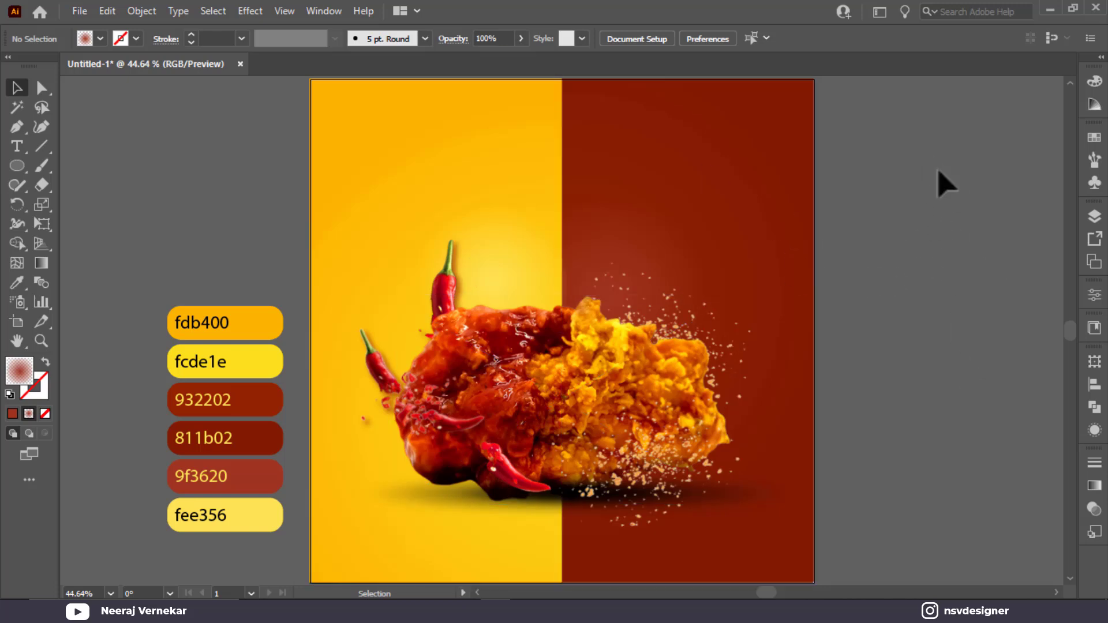
# Step: Shift the upper crumbs image slightly up and left, and move the colour swatches higher and farther from the artboard
pyautogui.moveTo(665, 301); pyautogui.dragTo(645, 279)
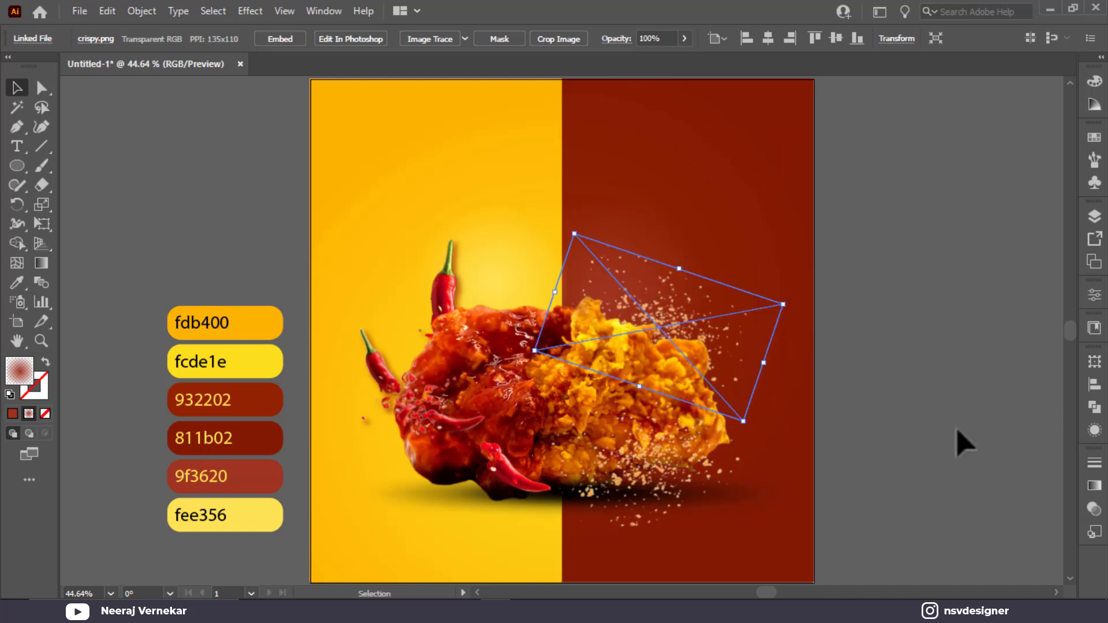
pyautogui.click(923, 341)
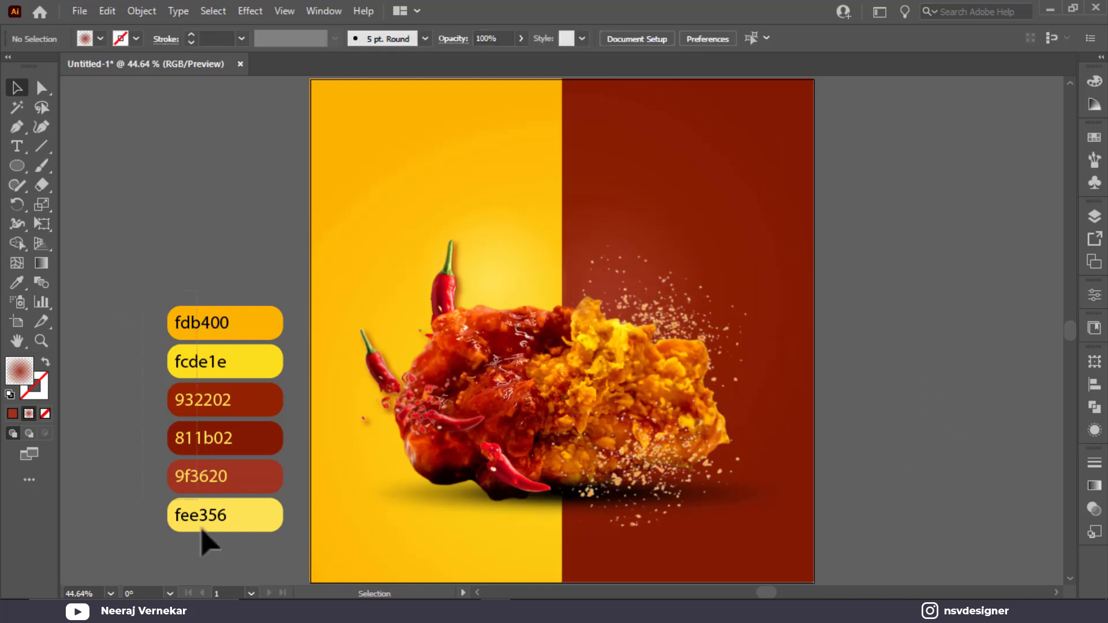
pyautogui.moveTo(202, 530); pyautogui.dragTo(186, 408)
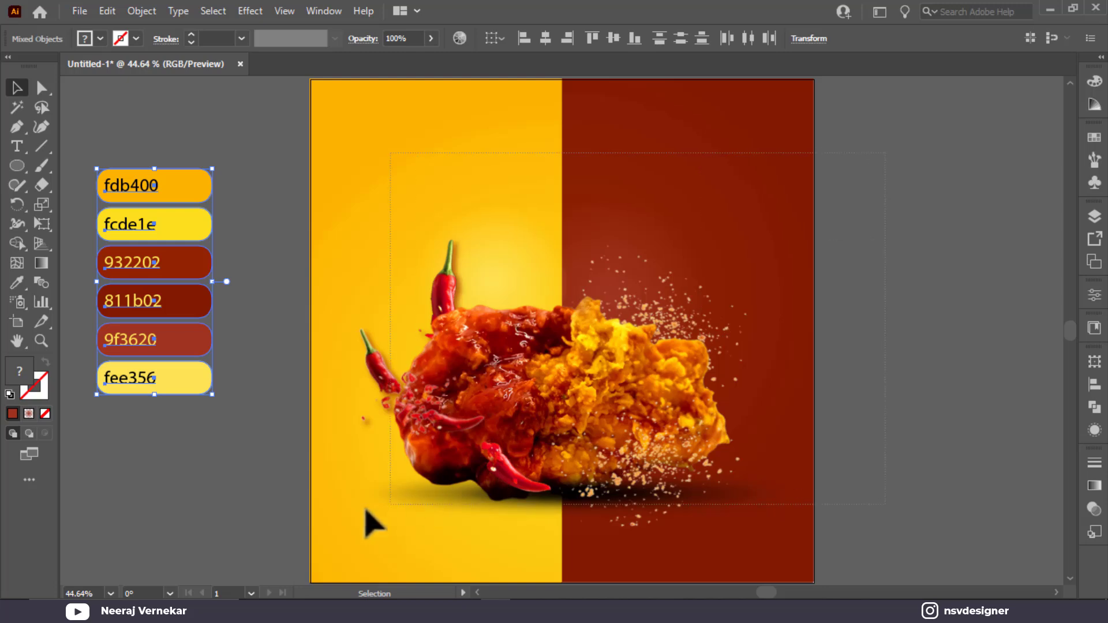
pyautogui.click(277, 539)
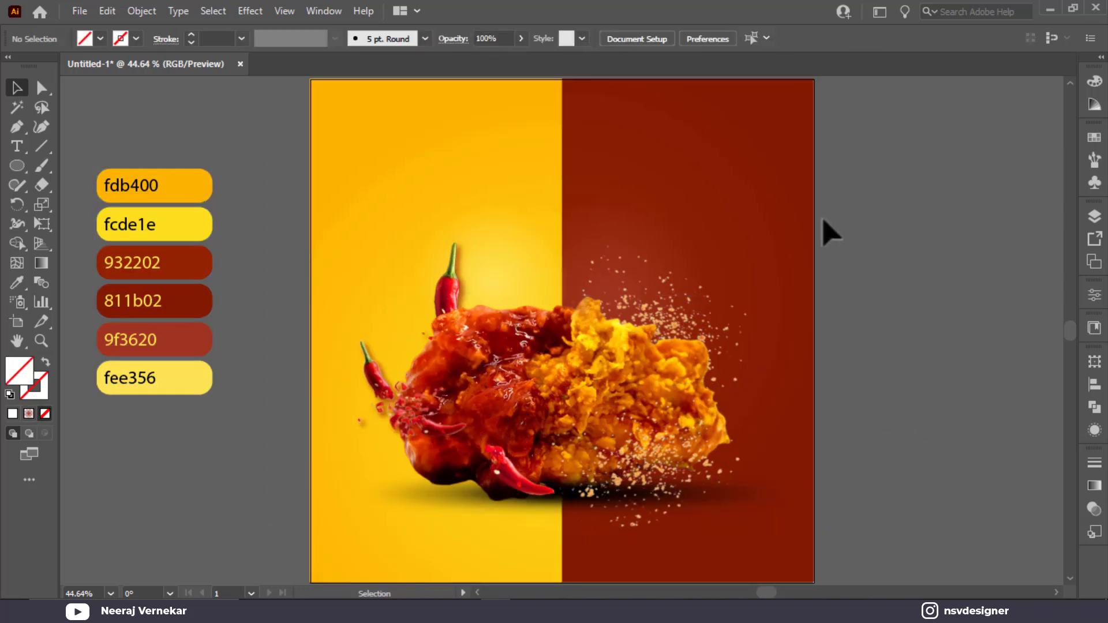
# Step: Add the text "Spicy & Crispy" in the Hey August font to the empty area right of the artboard
pyautogui.click(9, 149)
pyautogui.click(915, 288)
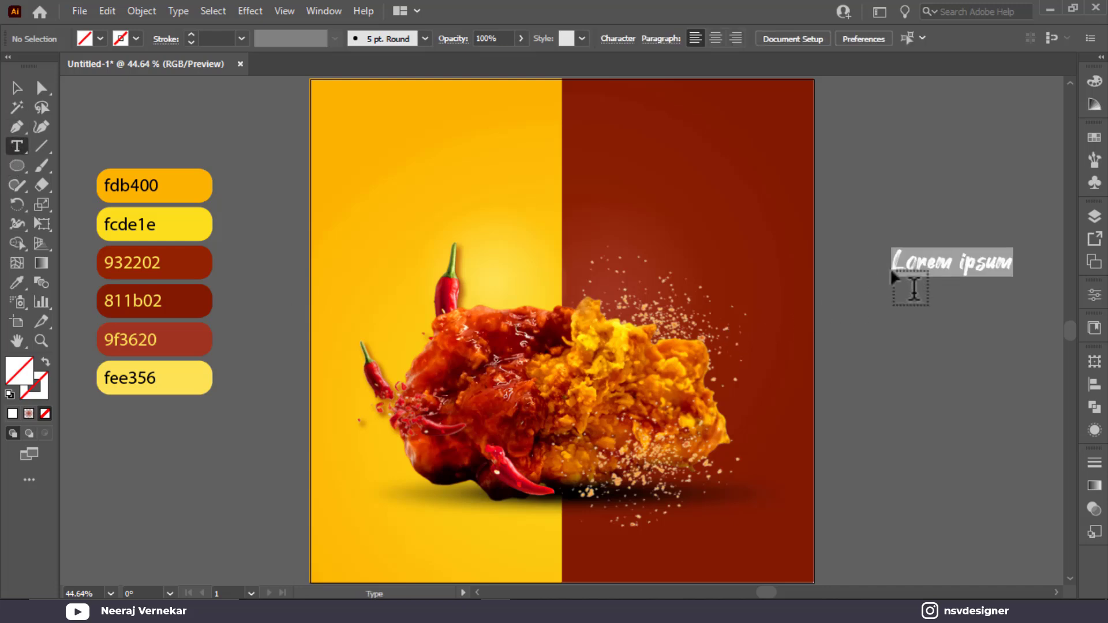
pyautogui.write('Spicy')
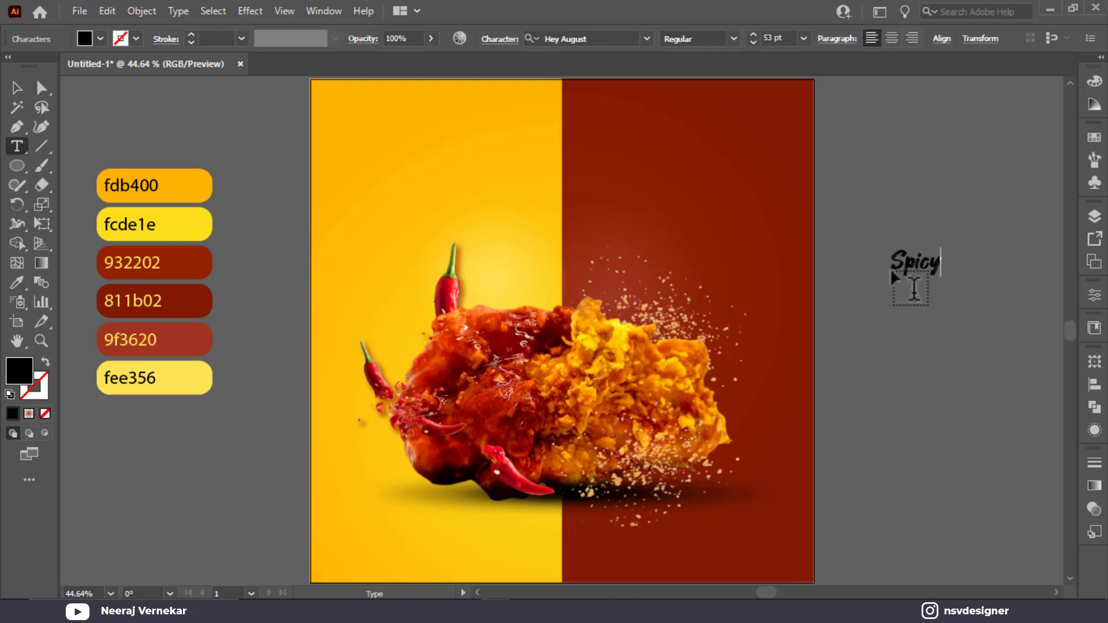
pyautogui.write(' & n')
pyautogui.press('BackSpace')
pyautogui.press('BackSpace')
pyautogui.write('Cri')
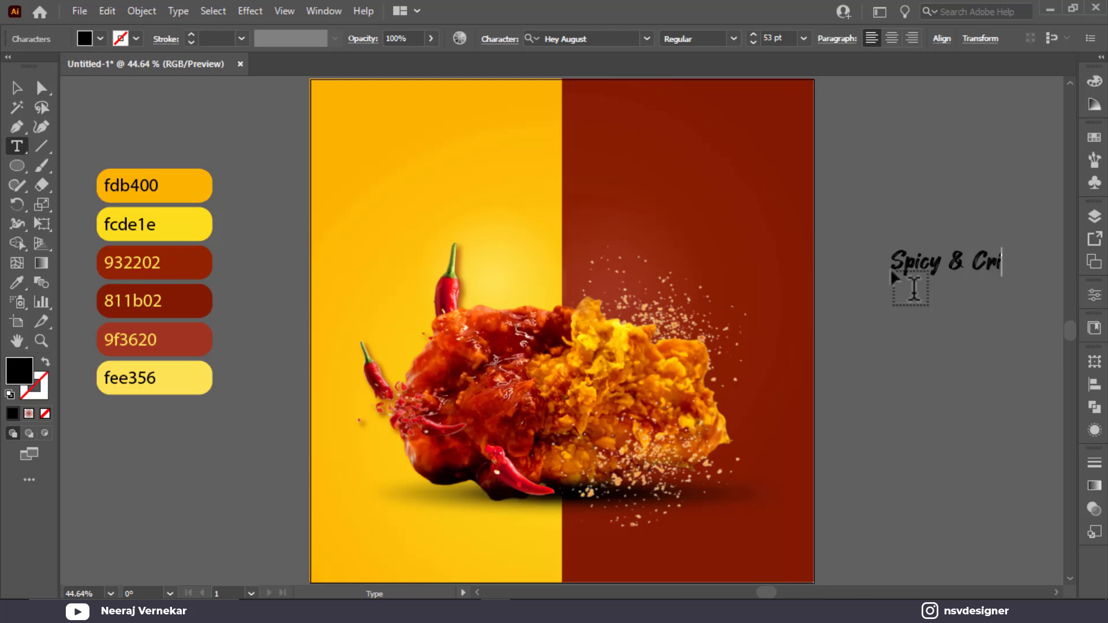
pyautogui.write('spy')
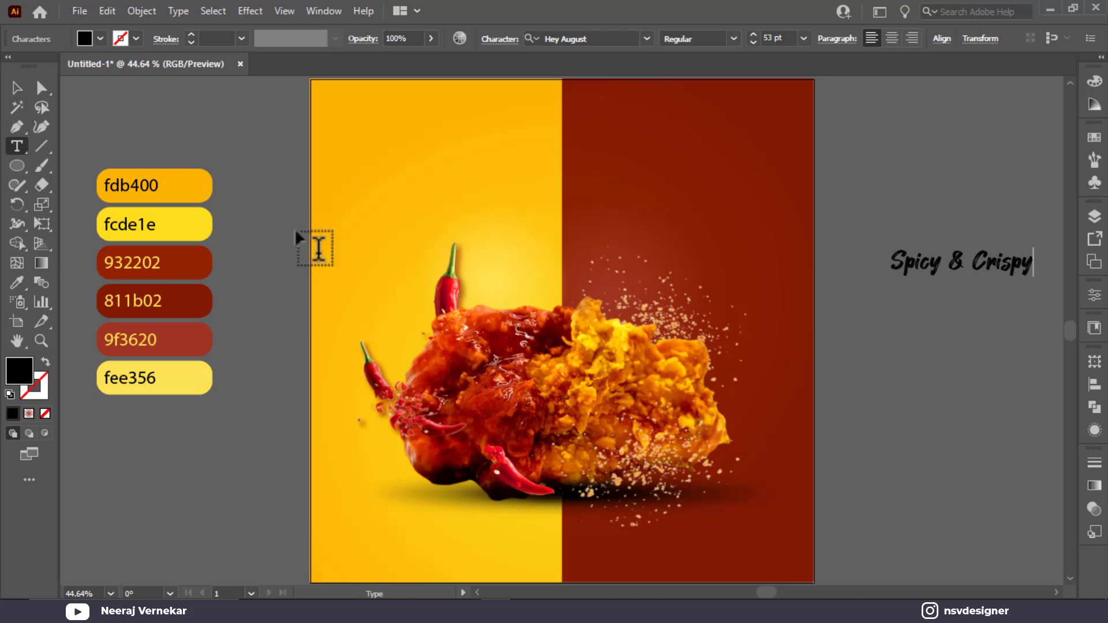
pyautogui.click(17, 88)
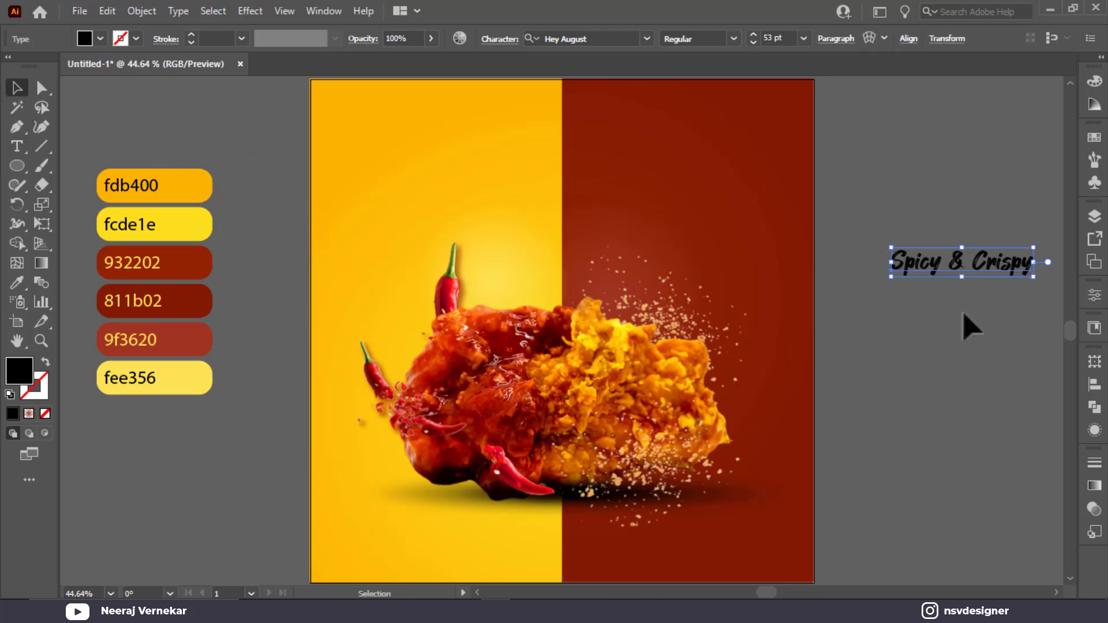
# Step: Enlarge the "Spicy & Crispy" text to about 136 pt and position it beside the artboard's upper part
pyautogui.moveTo(964, 315); pyautogui.dragTo(642, 302)
pyautogui.moveTo(716, 267); pyautogui.dragTo(825, 312)
pyautogui.moveTo(760, 272); pyautogui.dragTo(849, 228)
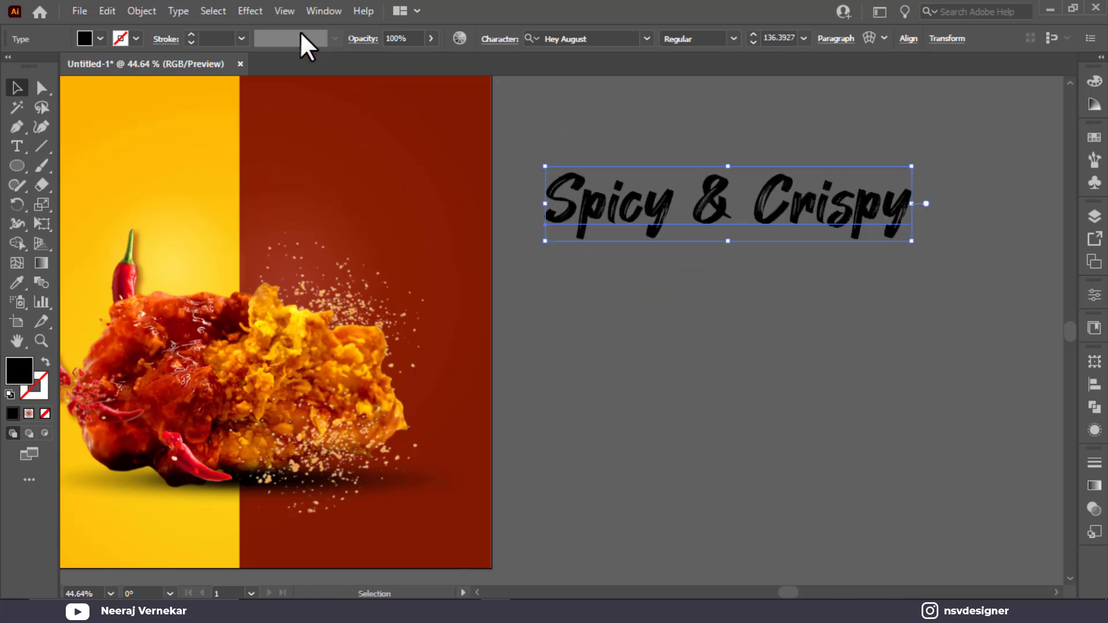
# Step: Apply a horizontal Arc warp with a bend of about 31% and no distortion to the "Spicy & Crispy" text
pyautogui.click(250, 11)
pyautogui.moveTo(381, 220)
pyautogui.click(446, 224)
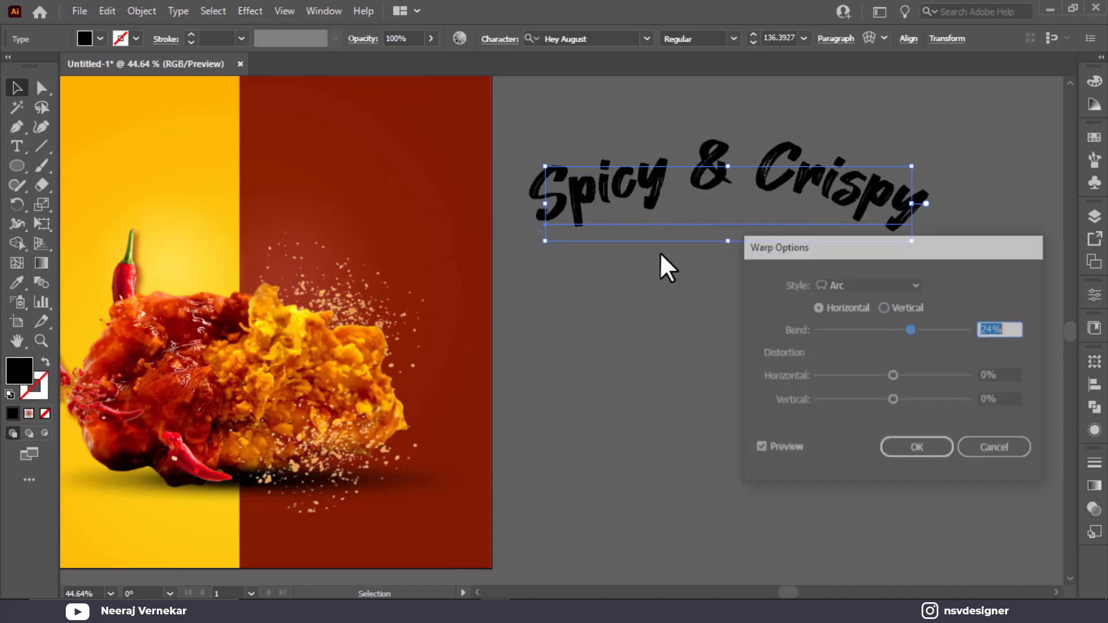
pyautogui.press('Up')
pyautogui.press('Up')
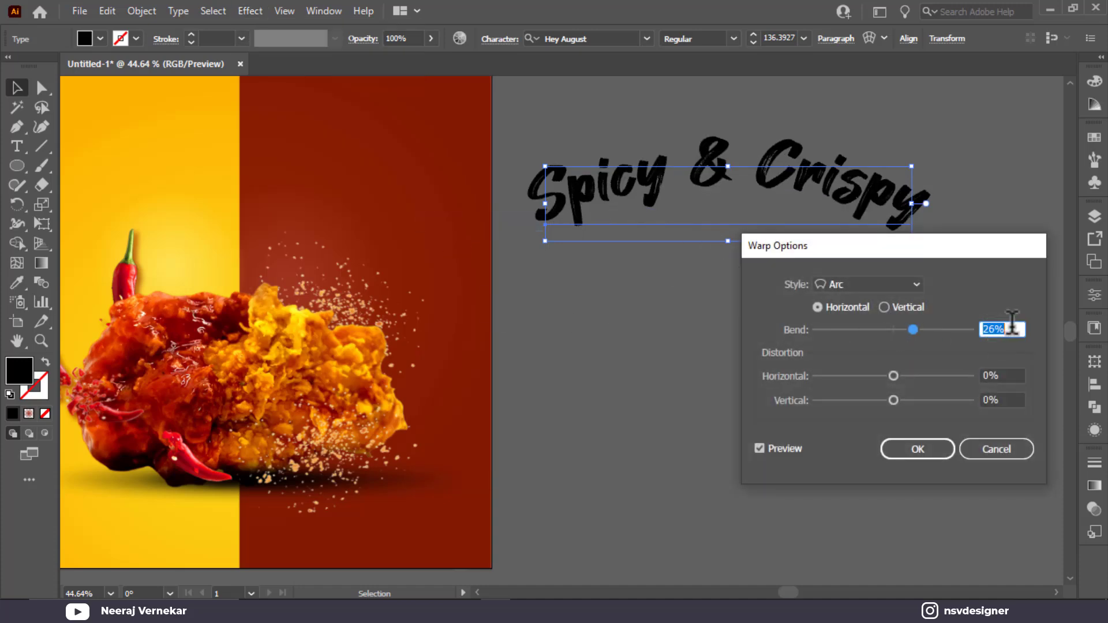
pyautogui.press('Up')
pyautogui.press('Up')
pyautogui.press('Up')
pyautogui.press('Up')
pyautogui.press('Up')
pyautogui.press('Up')
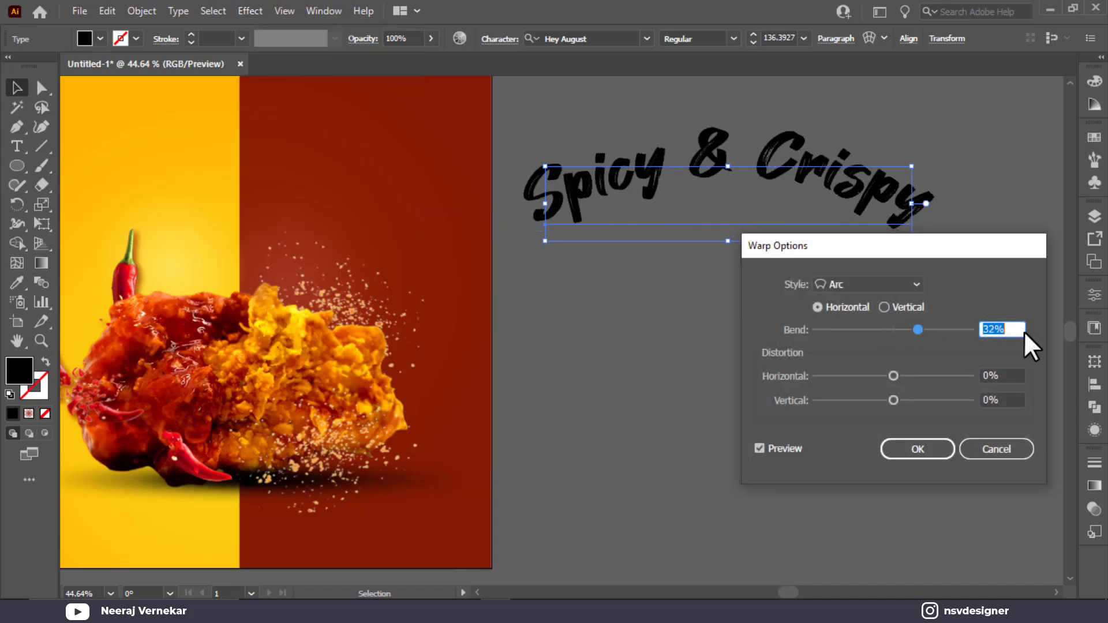
pyautogui.press('Down')
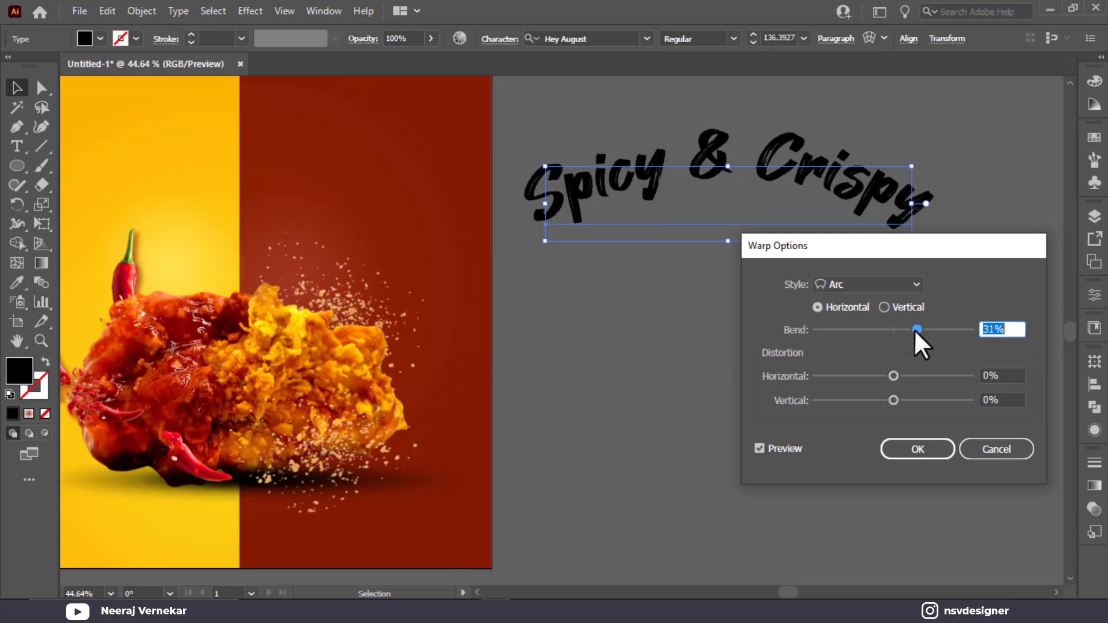
pyautogui.press('Up')
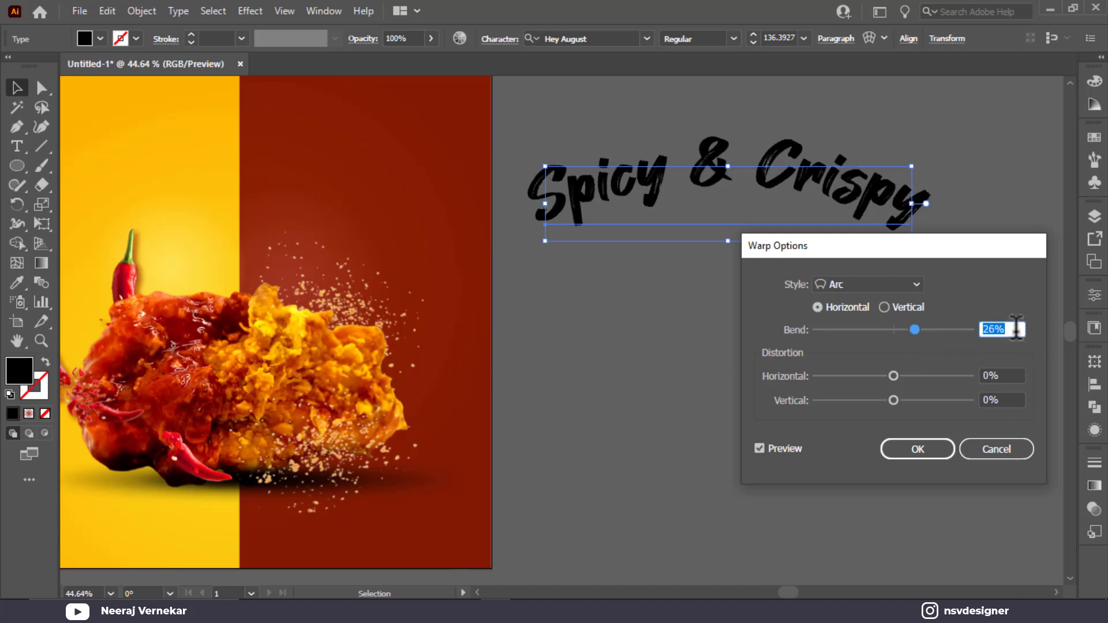
pyautogui.click(926, 456)
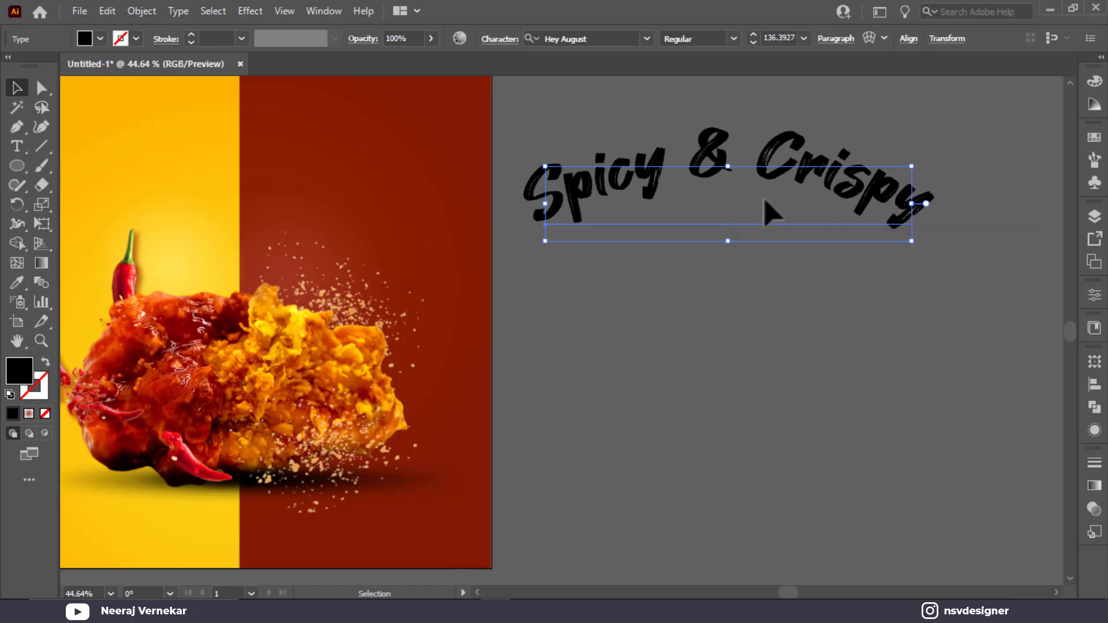
# Step: Convert the arched "Spicy & Crispy" text to outlines and expand its appearance into a group of shapes
pyautogui.click(764, 324)
pyautogui.click(803, 193)
pyautogui.rightClick(681, 122)
pyautogui.click(745, 258)
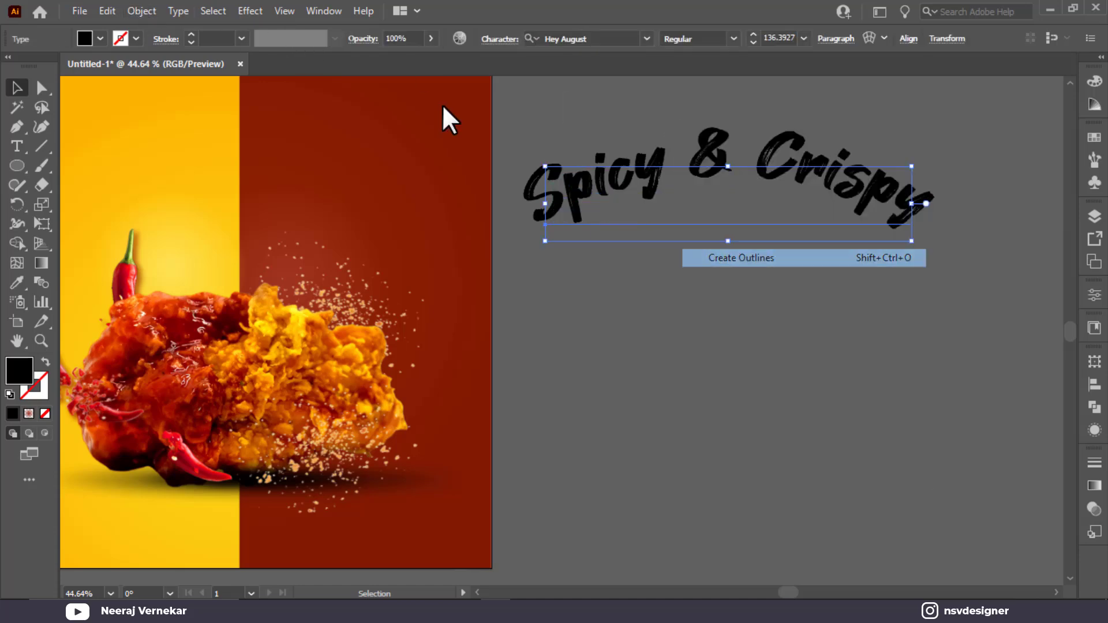
pyautogui.click(141, 11)
pyautogui.click(202, 214)
pyautogui.click(672, 301)
pyautogui.click(826, 190)
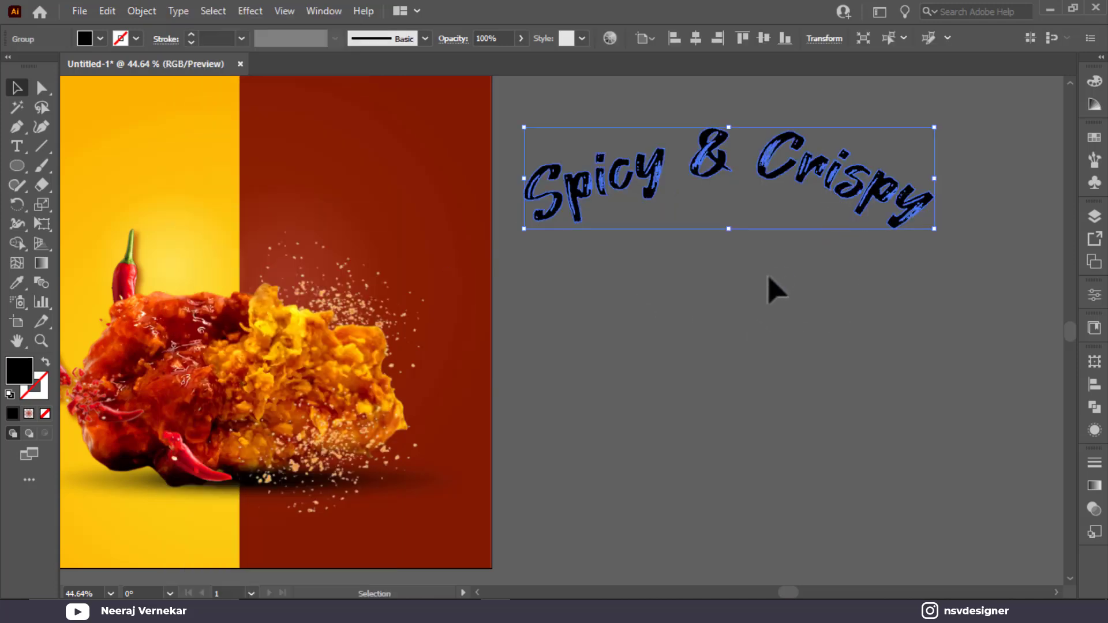
# Step: Try the lettering across the artboard above the chicken, and move it back outside the artboard
pyautogui.click(760, 279)
pyautogui.moveTo(816, 170); pyautogui.dragTo(358, 164)
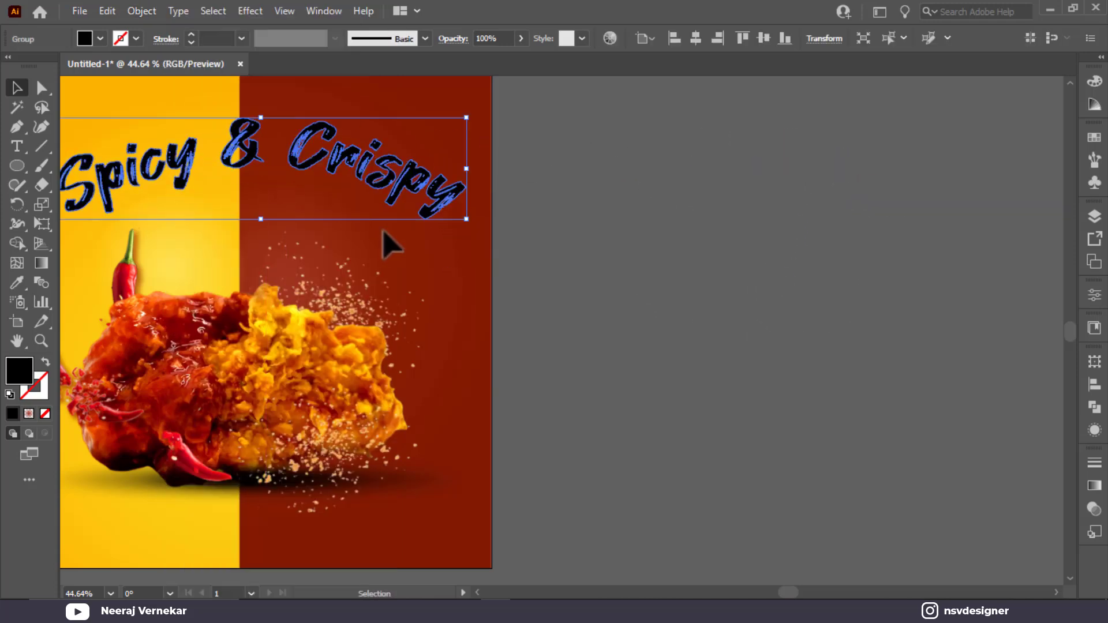
pyautogui.moveTo(408, 236); pyautogui.dragTo(960, 213)
pyautogui.click(687, 233)
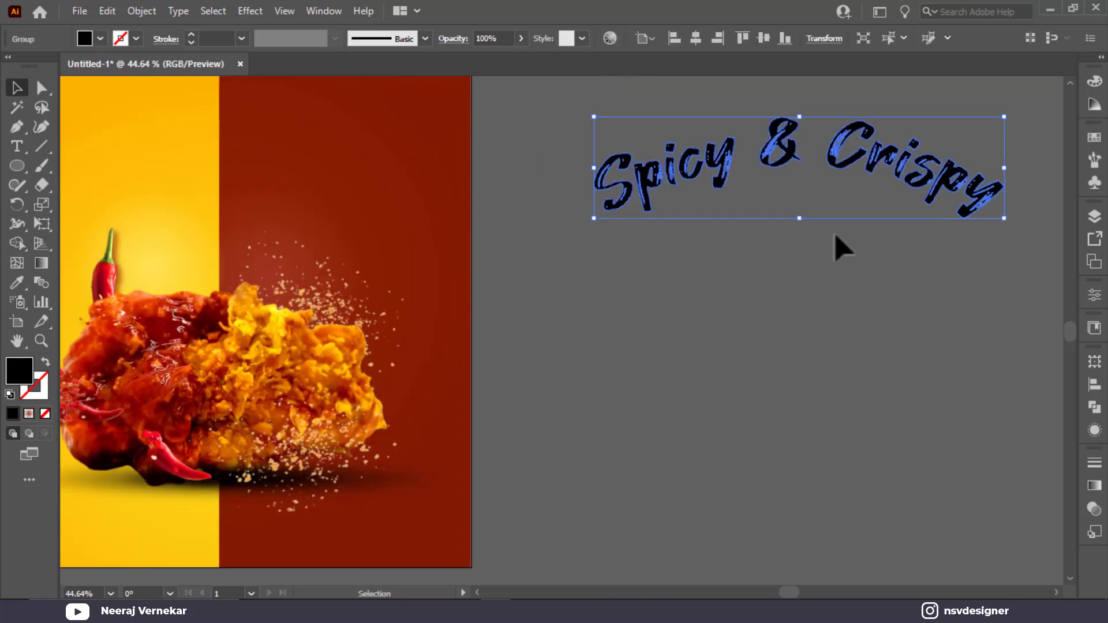
# Step: Add the text "CHICKEN" on the empty canvas below the arched "Spicy & Crispy" lettering
pyautogui.click(834, 247)
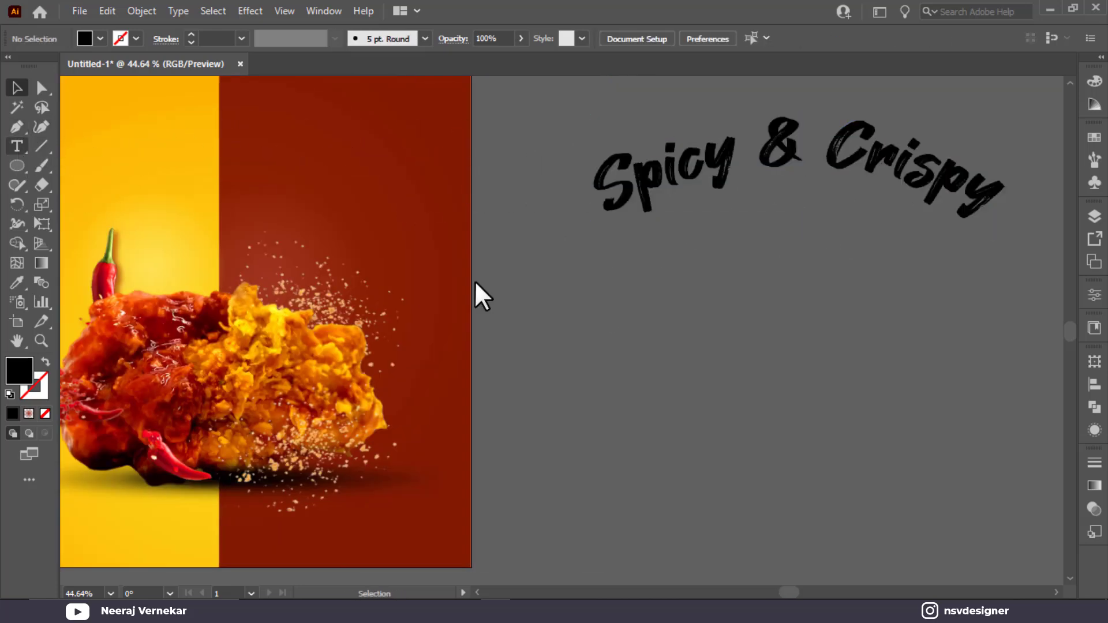
pyautogui.click(615, 299)
pyautogui.write('CHIC')
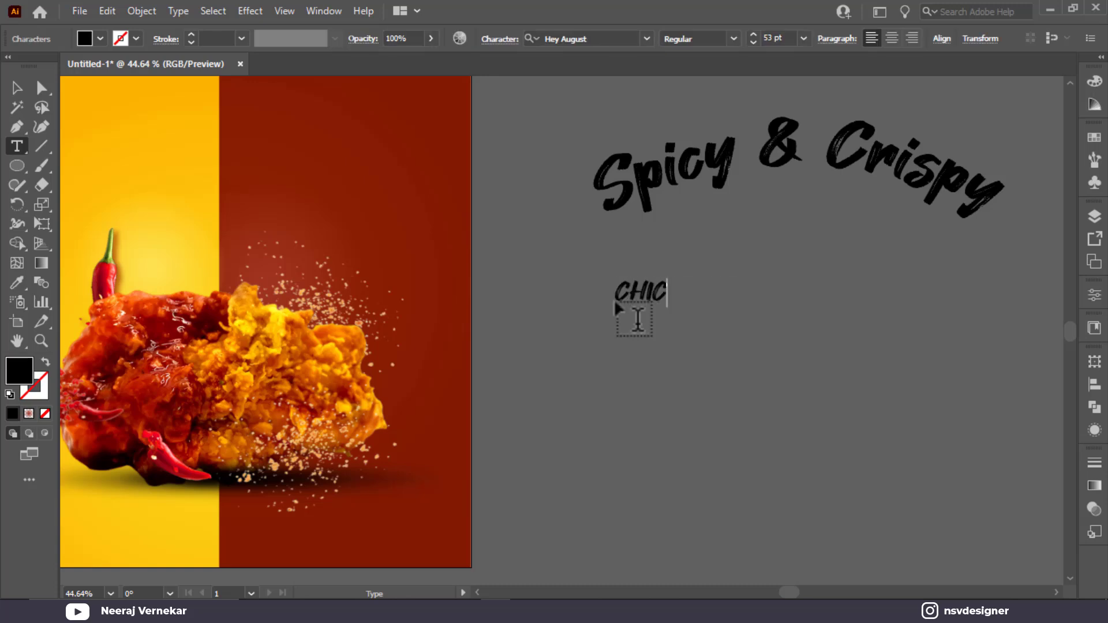
pyautogui.write('KEN')
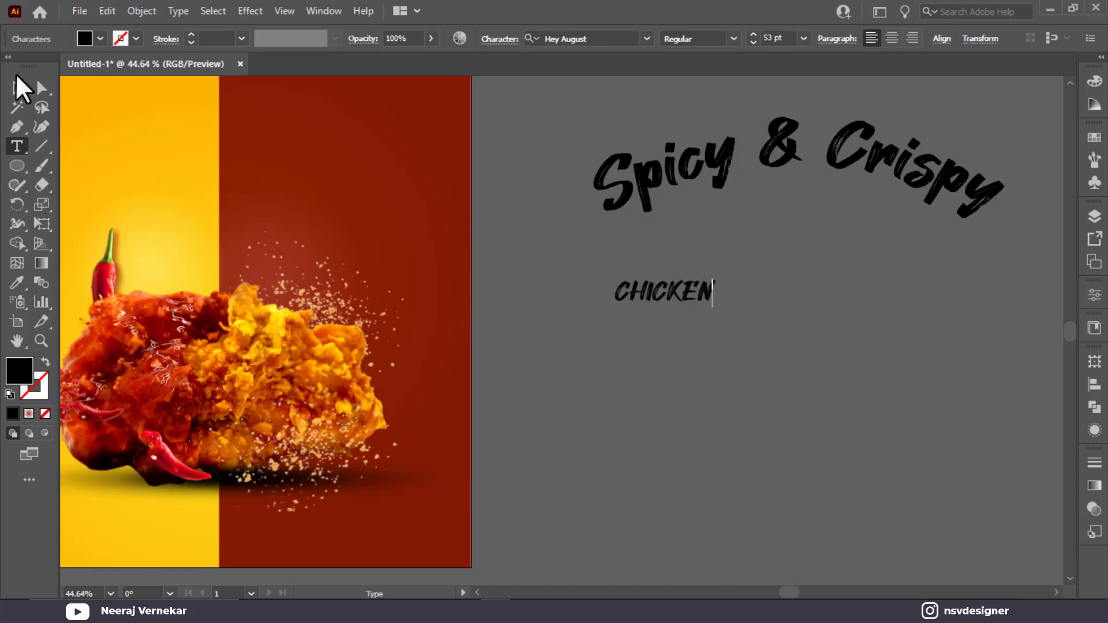
pyautogui.click(17, 86)
# Step: Set the font of the "CHICKEN" text to Cheddar Gothic Rough
pyautogui.click(604, 38)
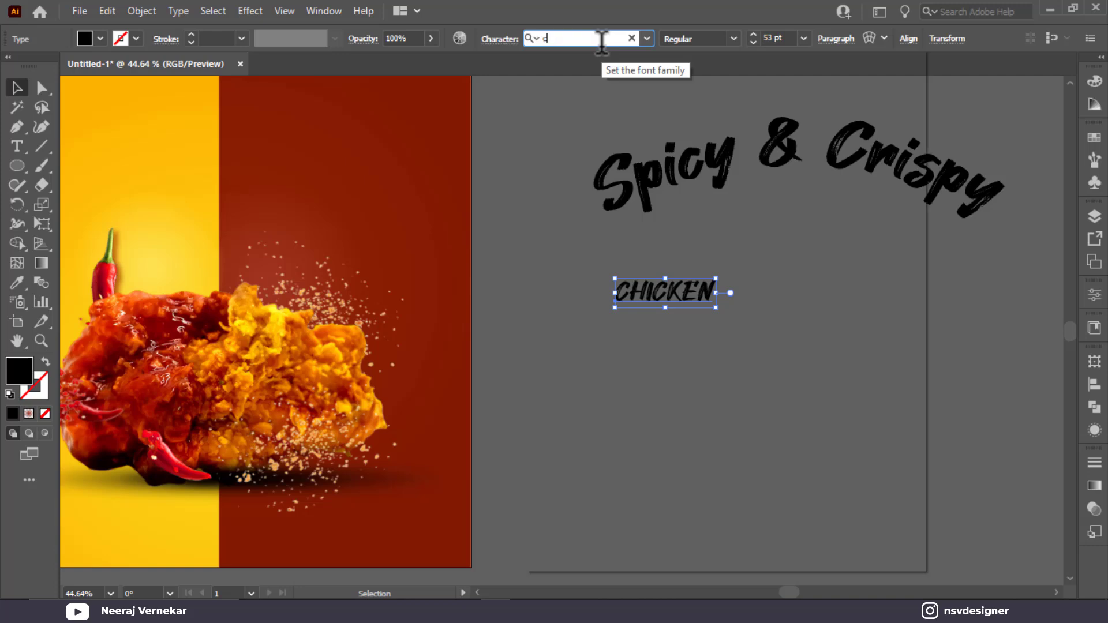
pyautogui.write('c')
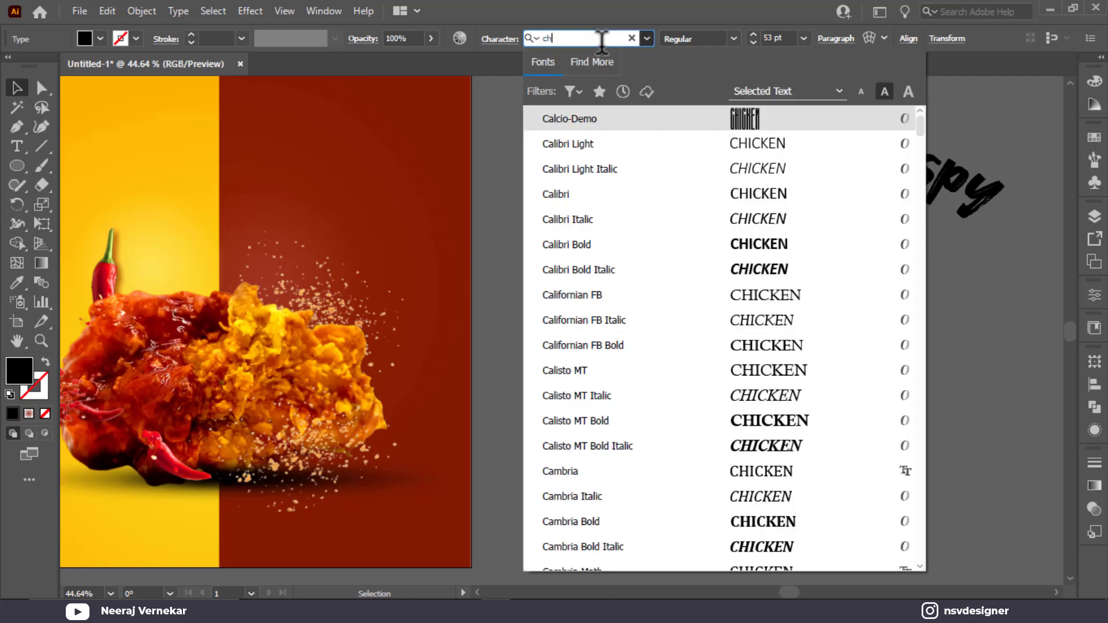
pyautogui.write('he')
pyautogui.click(809, 118)
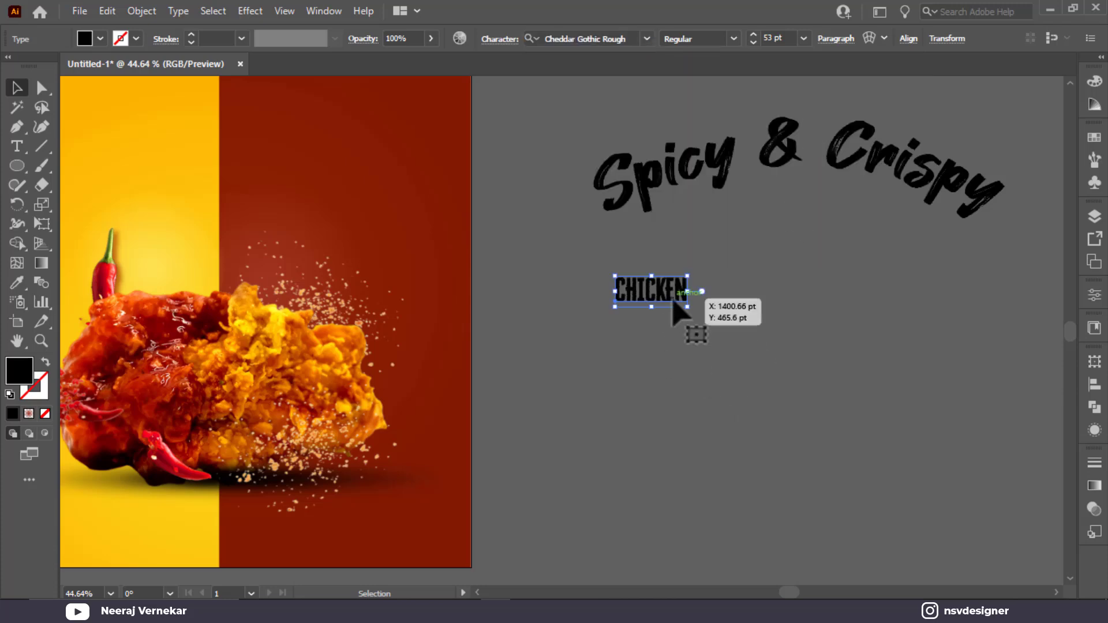
# Step: Enlarge "CHICKEN" to about 157 pt directly beneath the arched "Spicy & Crispy" and align both by their horizontal centers
pyautogui.moveTo(673, 300); pyautogui.dragTo(971, 302)
pyautogui.moveTo(813, 263); pyautogui.dragTo(820, 246)
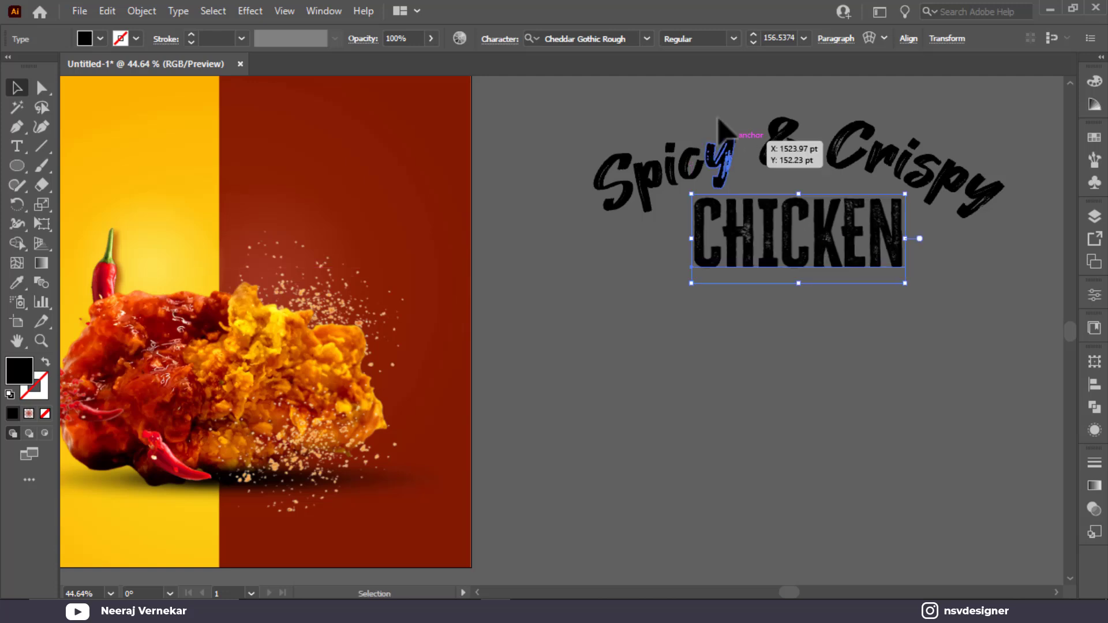
pyautogui.moveTo(717, 106); pyautogui.dragTo(856, 270)
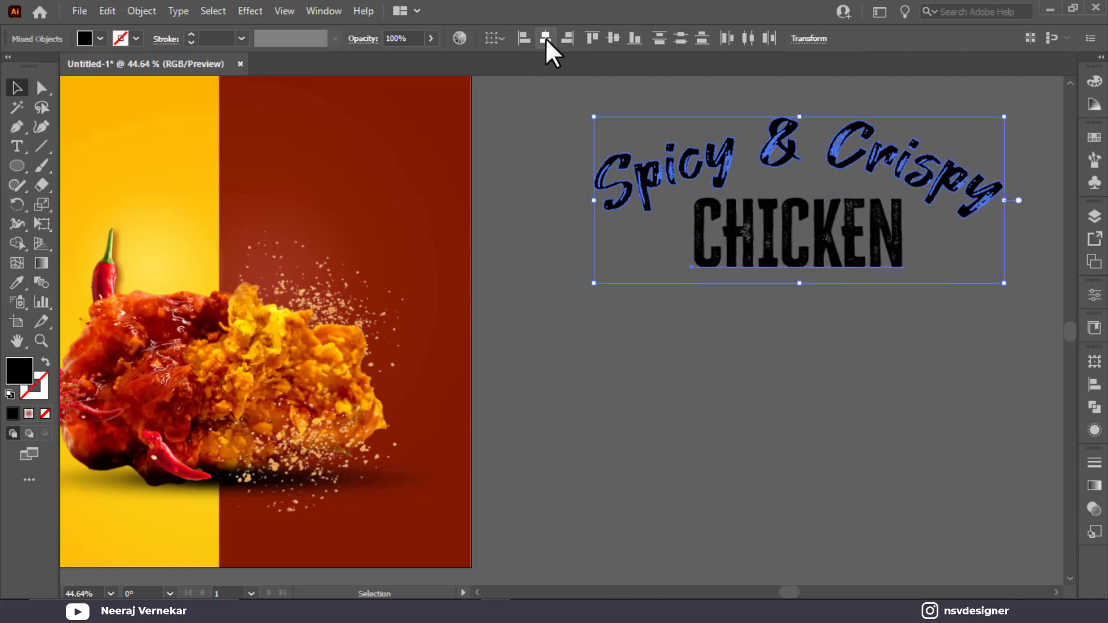
pyautogui.click(615, 38)
pyautogui.hotkey('ctrl', 'z')
pyautogui.click(546, 38)
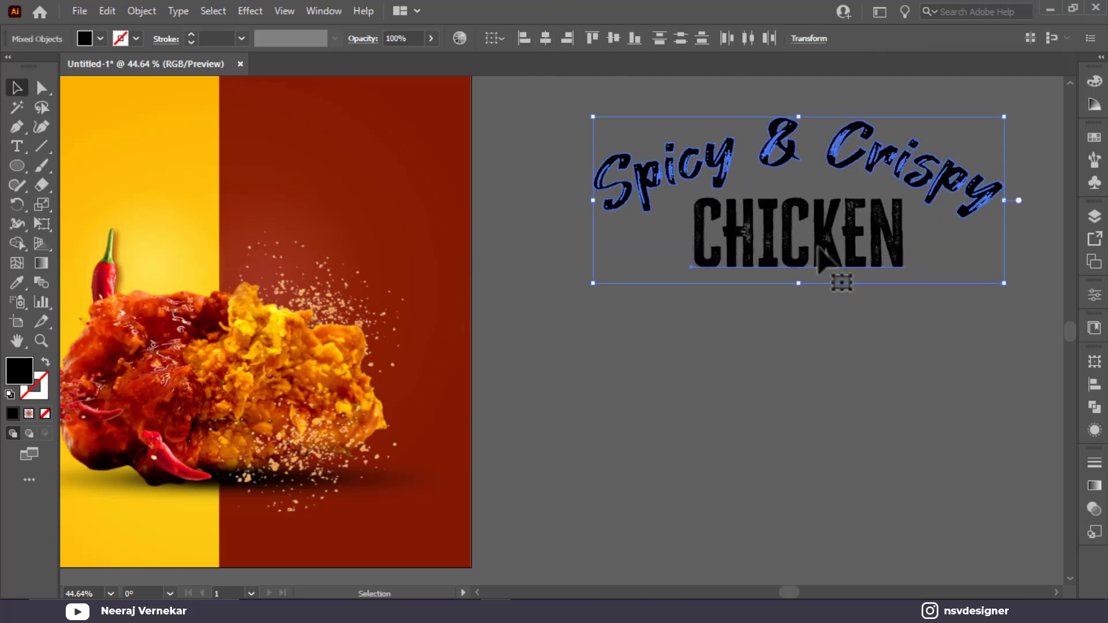
pyautogui.click(826, 318)
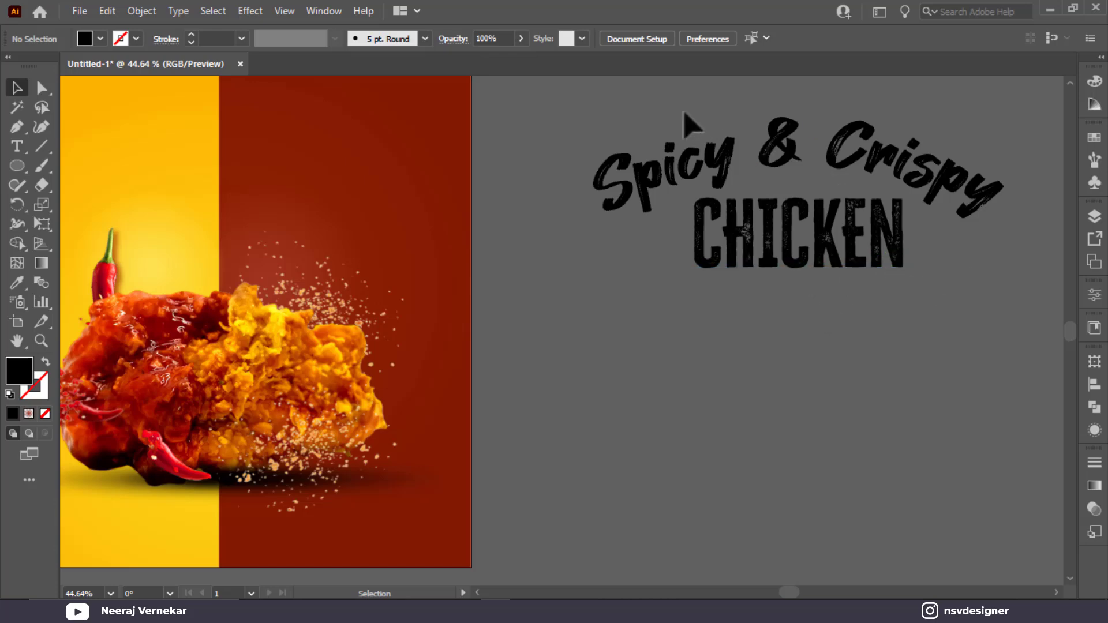
# Step: Shift the whole lettering slightly toward the artboard and convert the "CHICKEN" text to outlines
pyautogui.moveTo(684, 115); pyautogui.dragTo(838, 261)
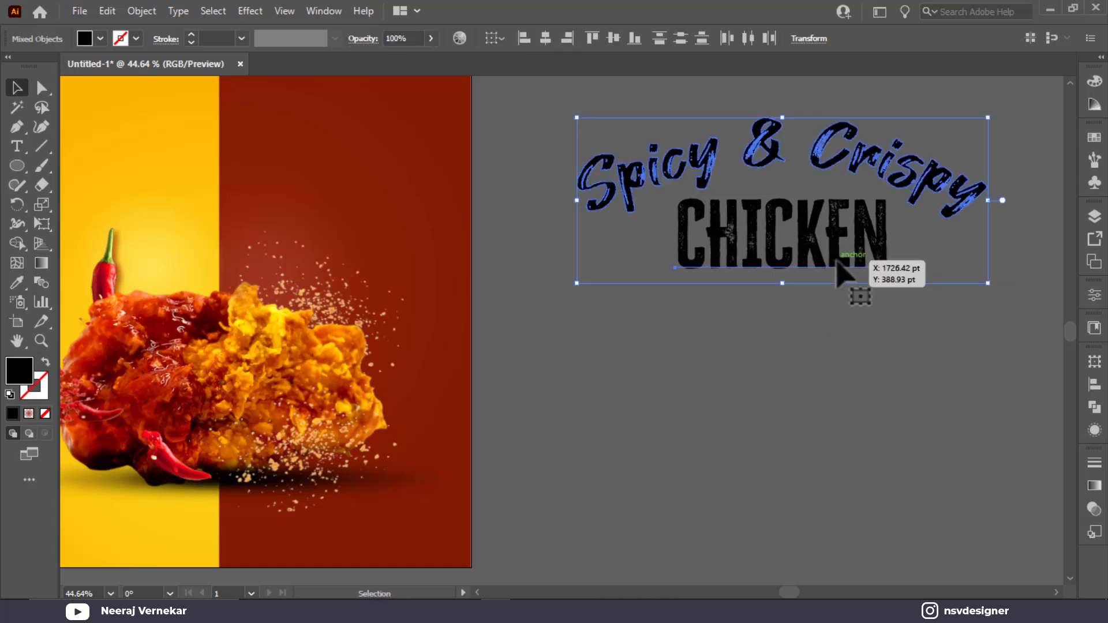
pyautogui.click(734, 242)
pyautogui.rightClick(734, 242)
pyautogui.click(801, 375)
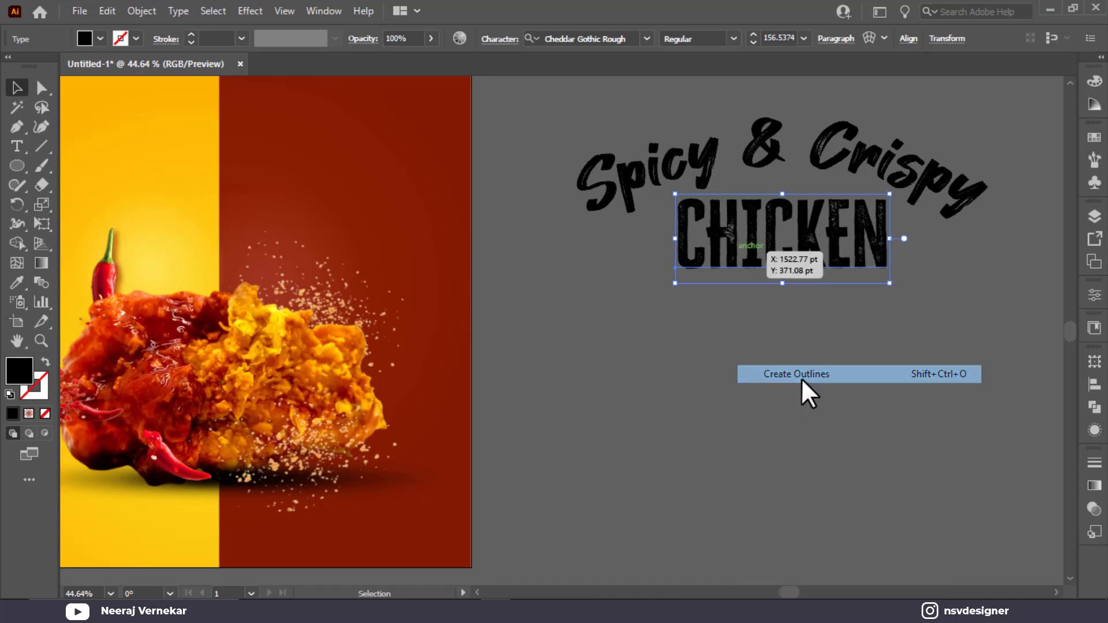
pyautogui.click(801, 379)
# Step: Draw a straight vertical line through the ampersand, from above the arched title to below "CHICKEN"
pyautogui.click(41, 147)
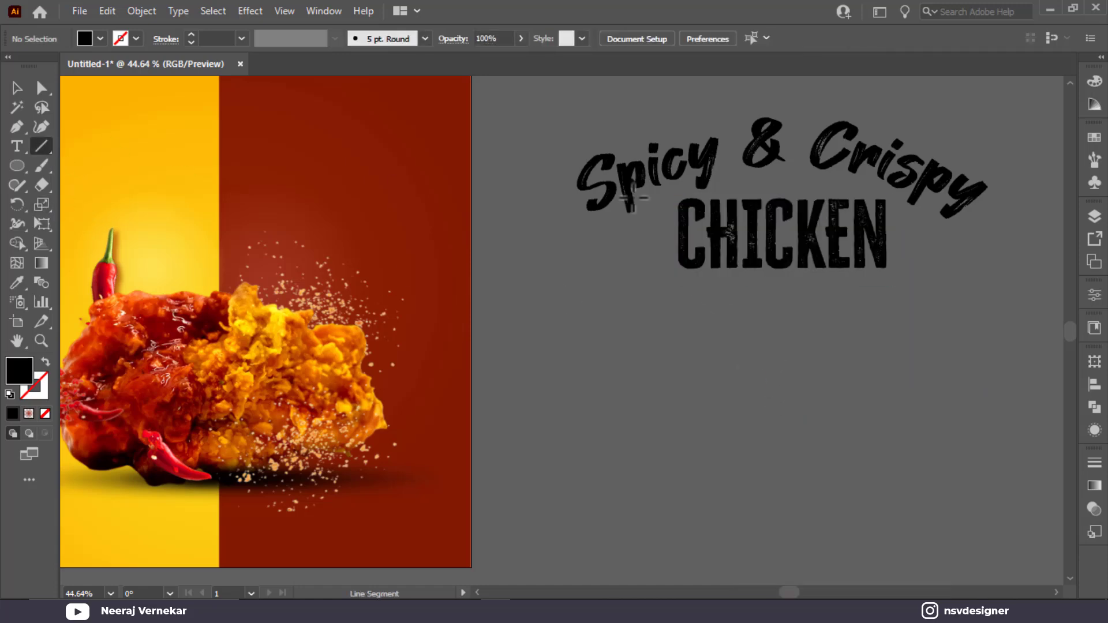
pyautogui.moveTo(765, 104); pyautogui.dragTo(751, 298)
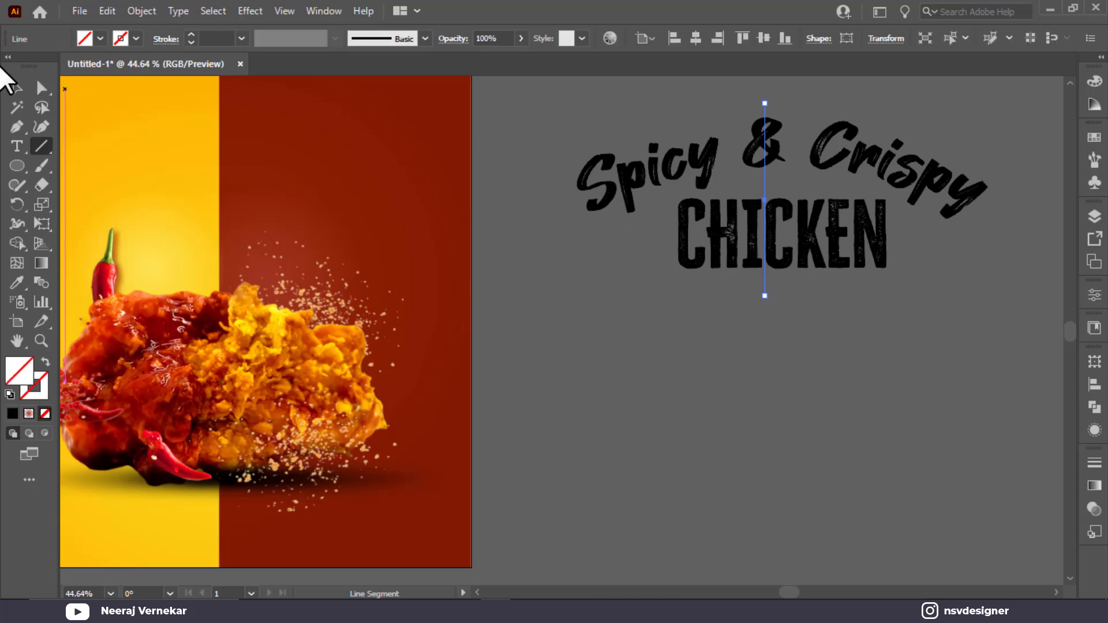
pyautogui.click(19, 89)
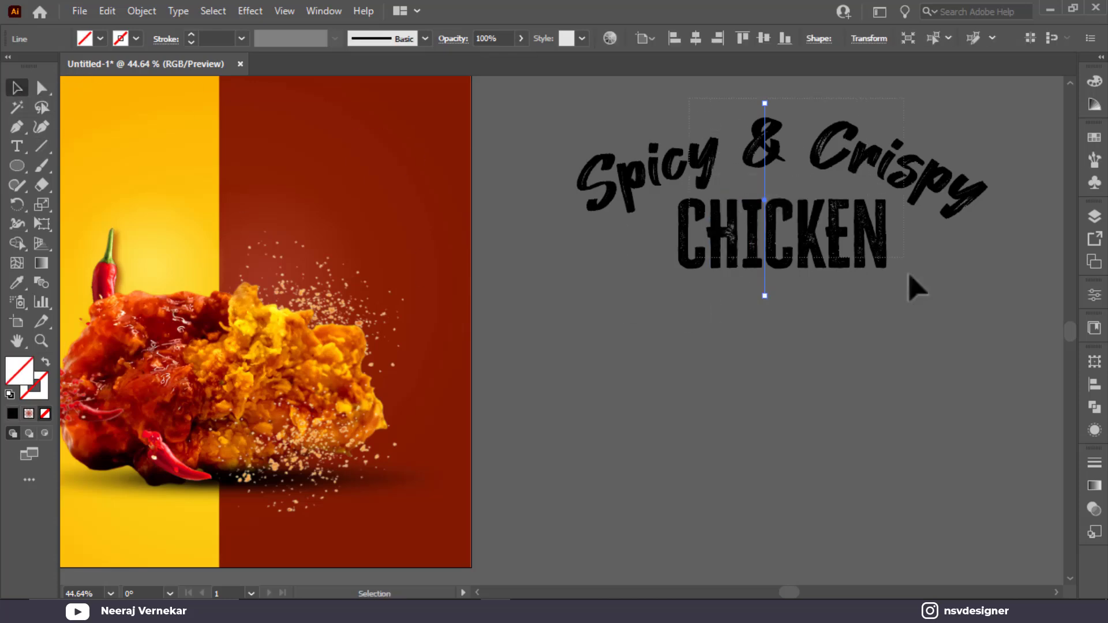
# Step: Divide the arched "Spicy & Crispy" lettering along the vertical line with Pathfinder and ungroup the pieces
pyautogui.hotkey('ctrl', 'a')
pyautogui.click(865, 296)
pyautogui.click(875, 164)
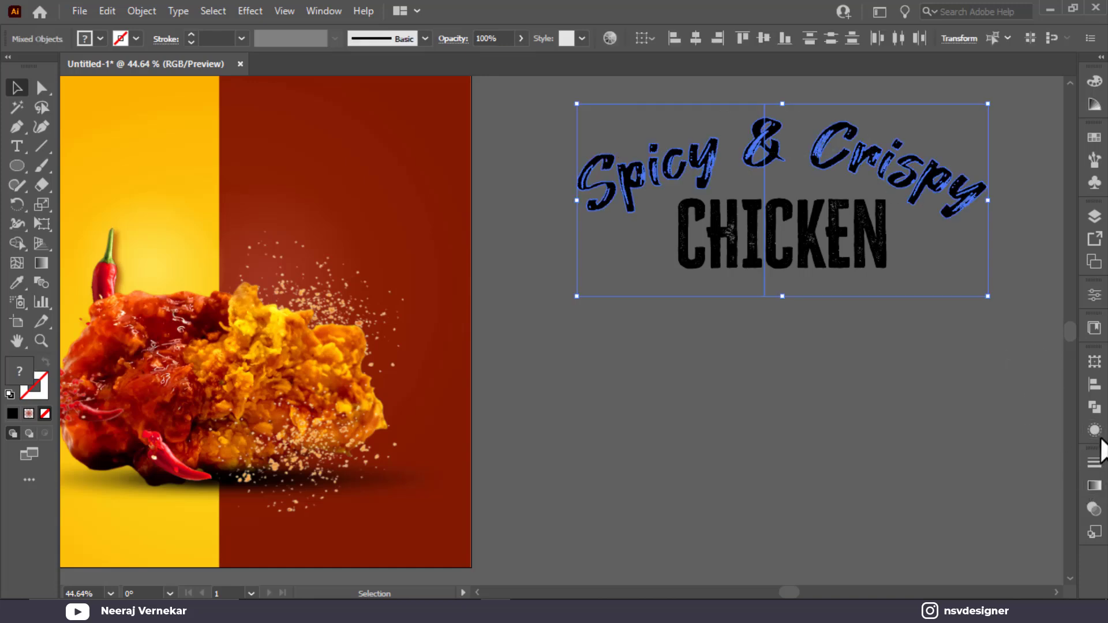
pyautogui.click(1095, 408)
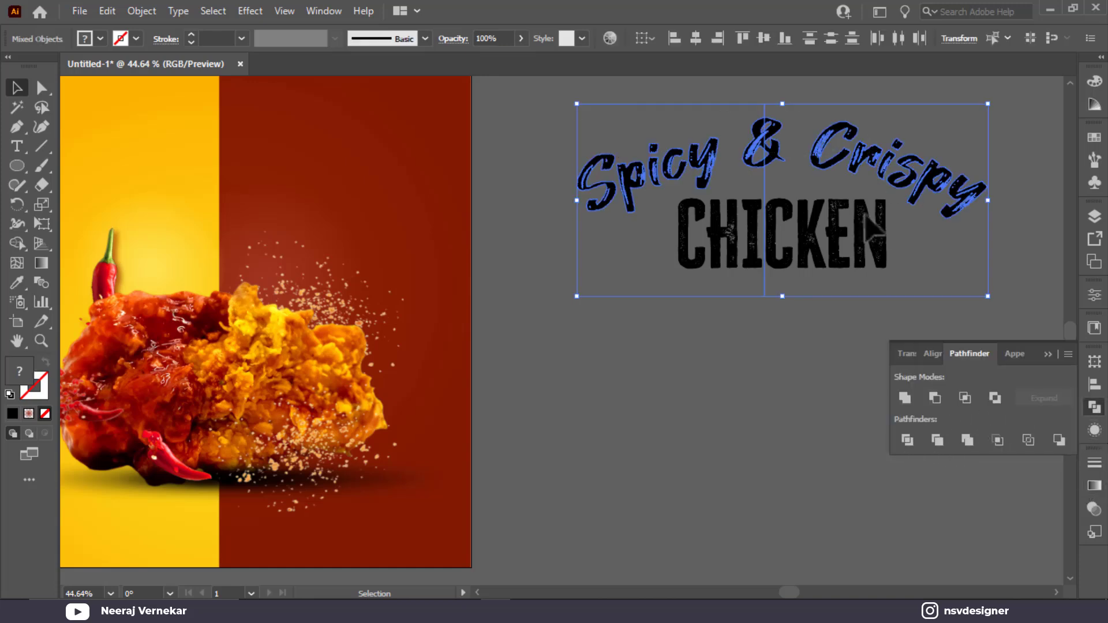
pyautogui.rightClick(859, 165)
pyautogui.click(917, 300)
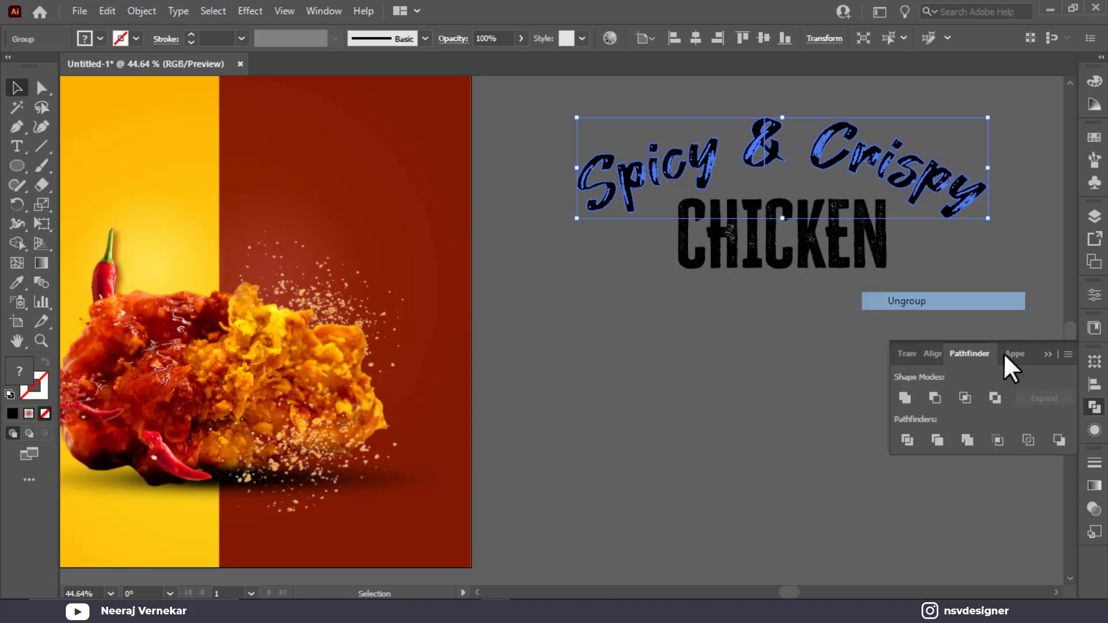
pyautogui.click(1048, 354)
# Step: Fill the right half of the ampersand and all letters of "Crispy" with white
pyautogui.click(1023, 148)
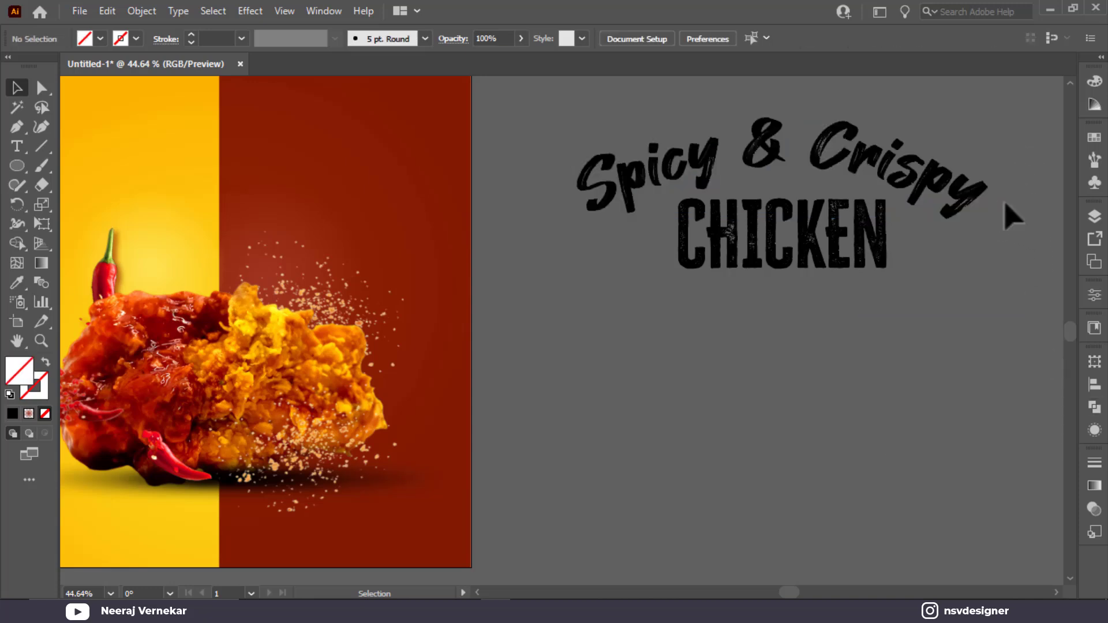
pyautogui.click(975, 191)
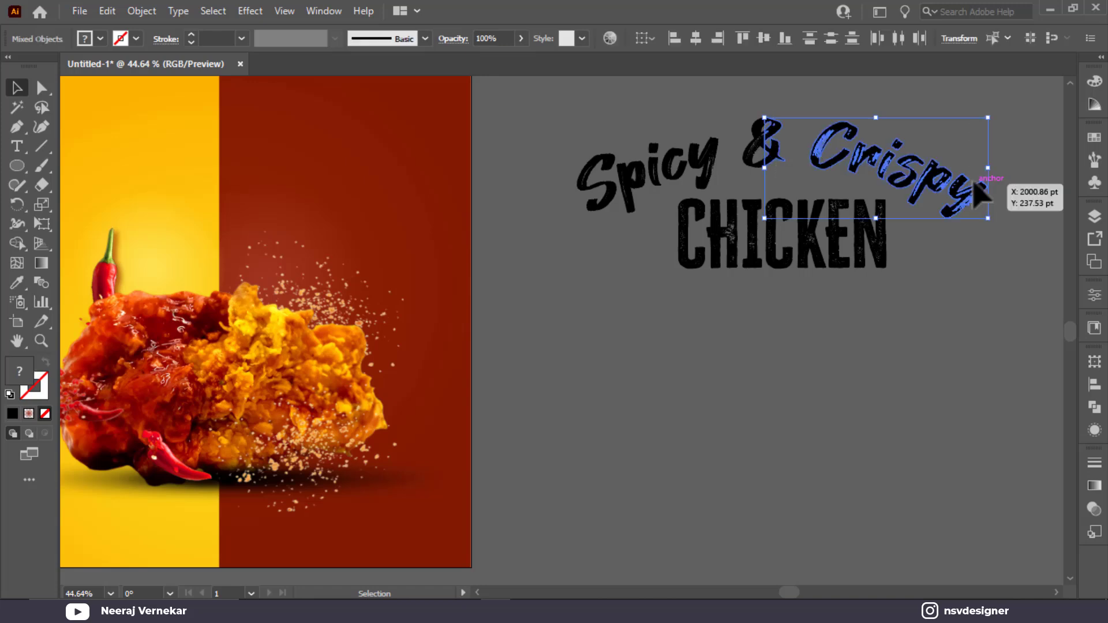
pyautogui.click(997, 218)
pyautogui.click(982, 196)
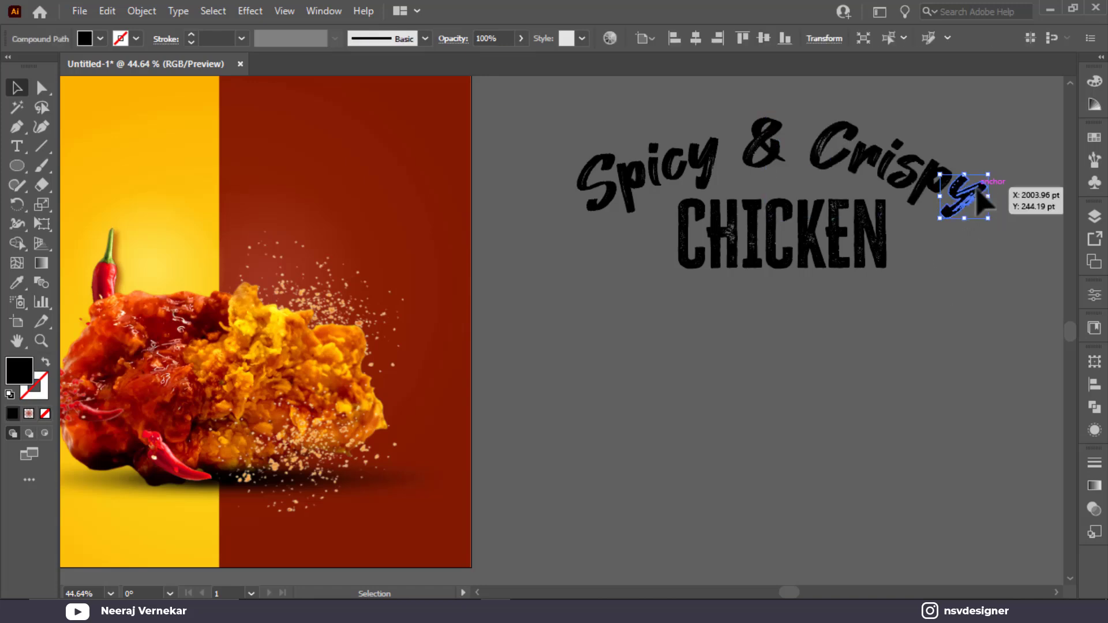
pyautogui.click(972, 169)
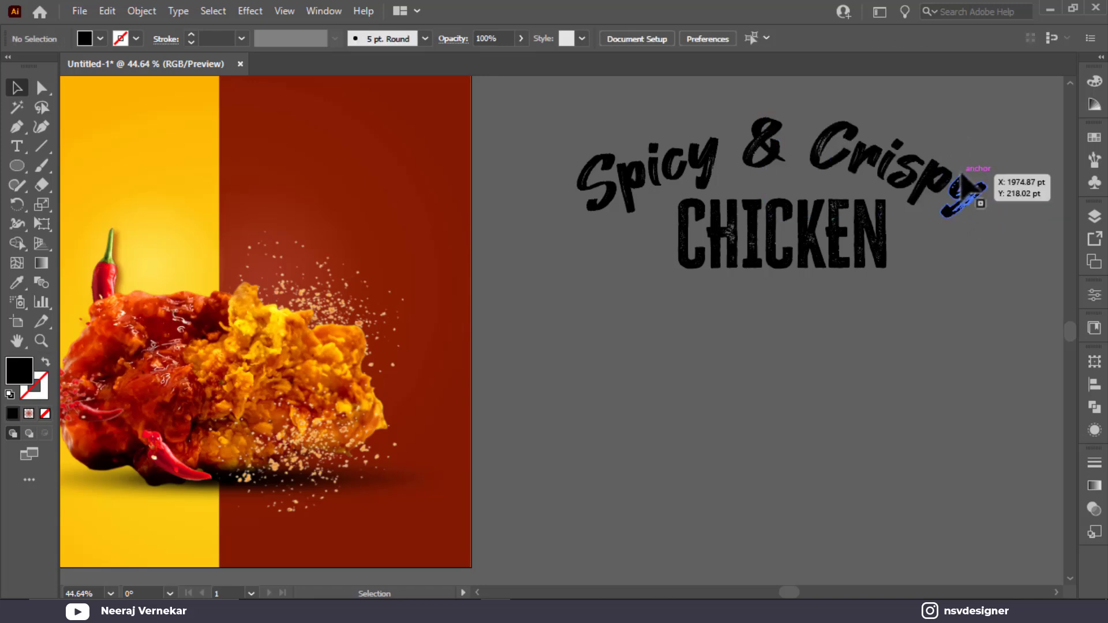
pyautogui.moveTo(965, 185); pyautogui.dragTo(665, 159)
pyautogui.hotkey('ctrl', '1')
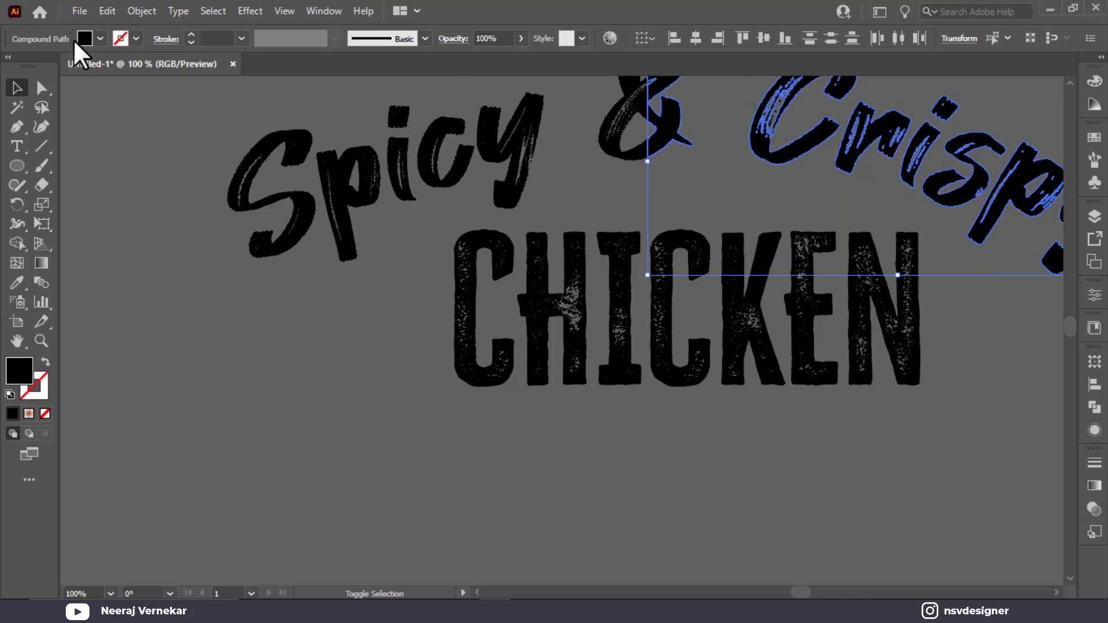
pyautogui.click(99, 38)
pyautogui.click(24, 67)
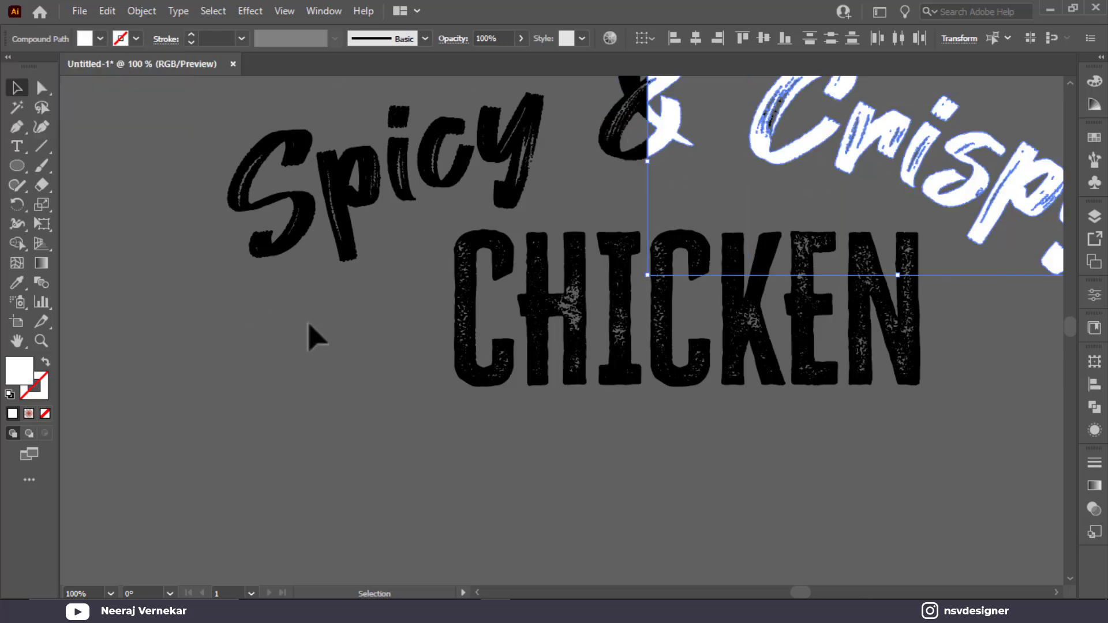
pyautogui.click(359, 354)
pyautogui.click(895, 358)
pyautogui.click(311, 272)
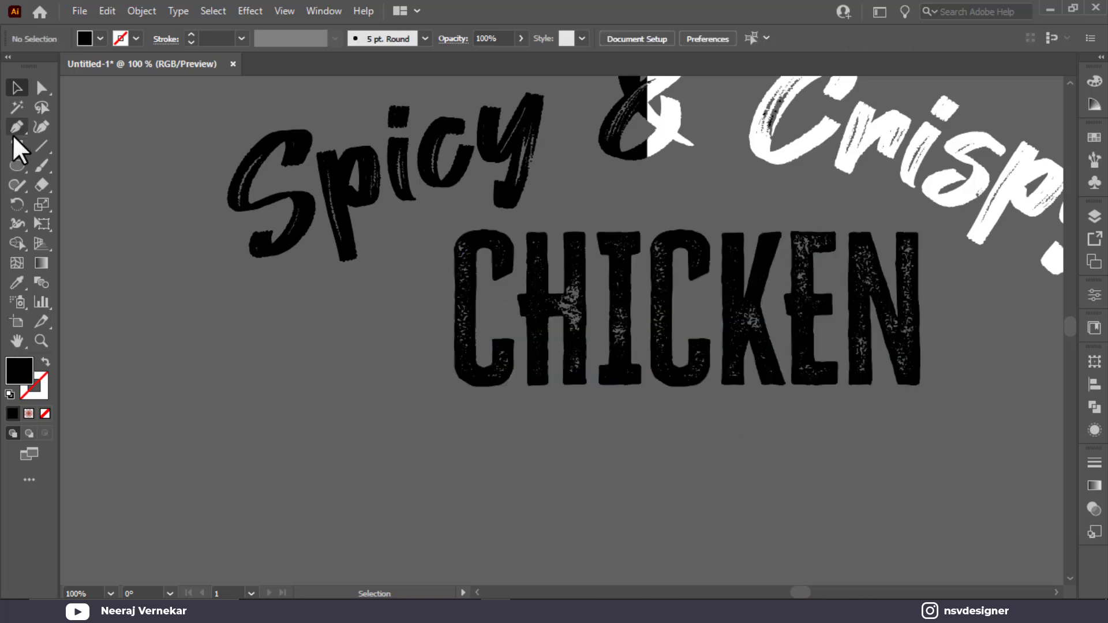
pyautogui.click(16, 146)
pyautogui.moveTo(914, 332); pyautogui.dragTo(852, 302)
pyautogui.hotkey('ctrl', 'z')
pyautogui.hotkey('ctrl', 'z')
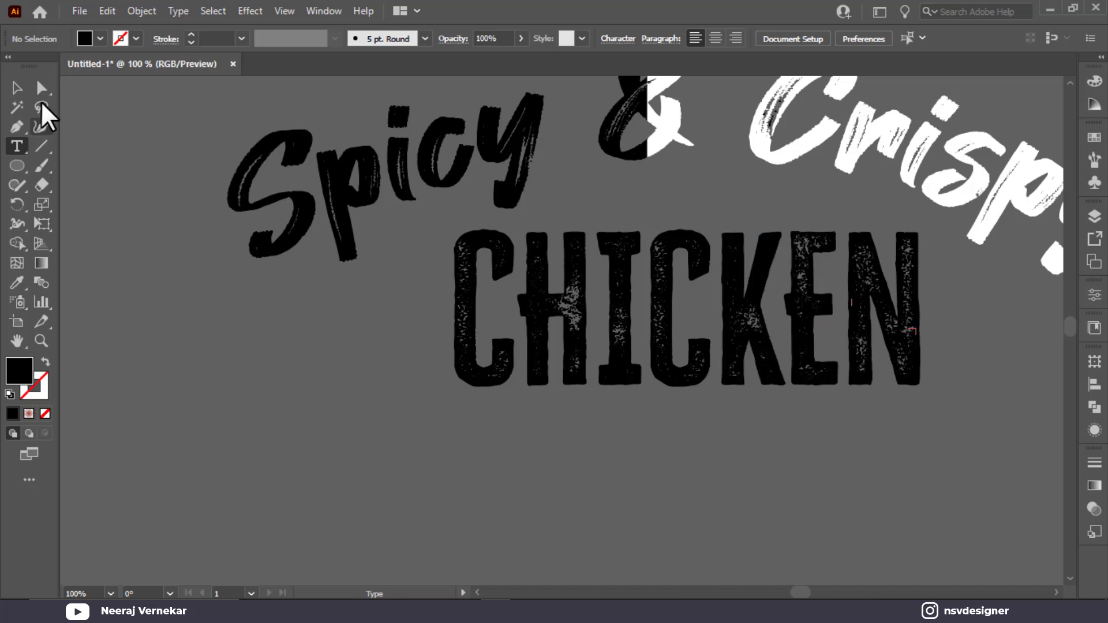
pyautogui.click(17, 88)
pyautogui.click(18, 147)
pyautogui.moveTo(695, 322); pyautogui.dragTo(637, 311)
pyautogui.hotkey('ctrl', 'z')
pyautogui.click(21, 81)
# Step: Delete the stray empty text area inside the second "C" of "CHICKEN"
pyautogui.click(692, 370)
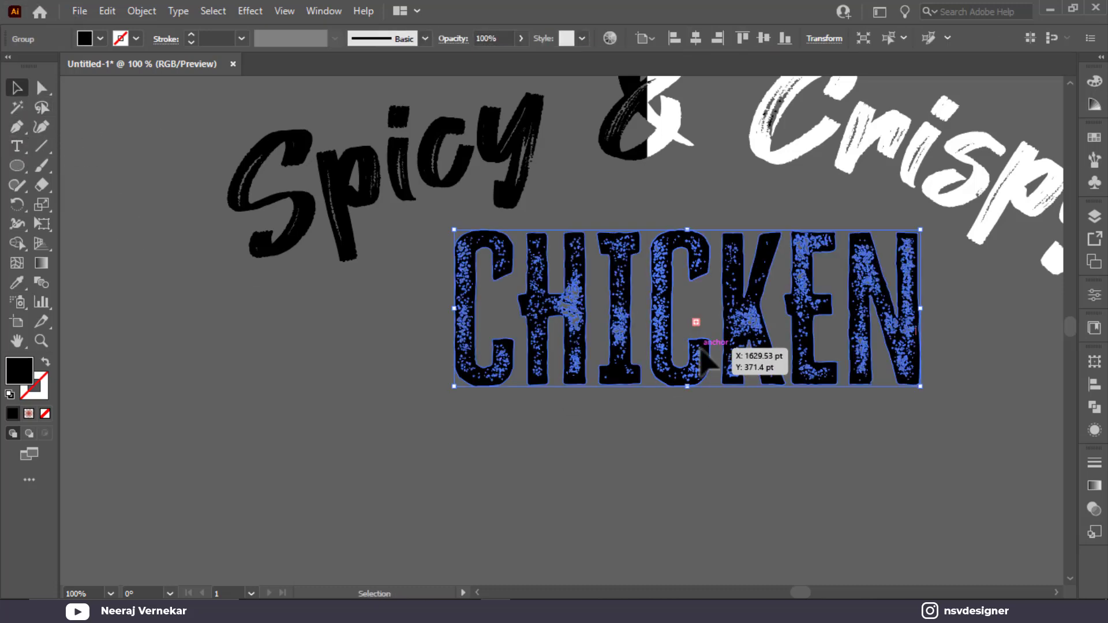
pyautogui.click(690, 414)
pyautogui.rightClick(677, 356)
pyautogui.click(583, 323)
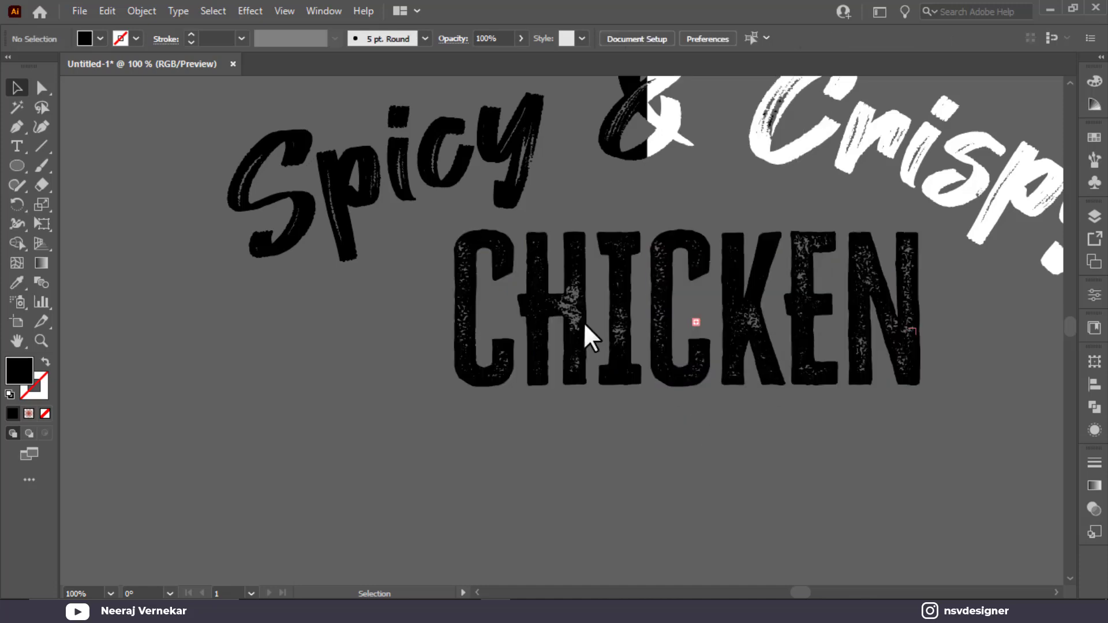
pyautogui.click(700, 322)
pyautogui.click(697, 323)
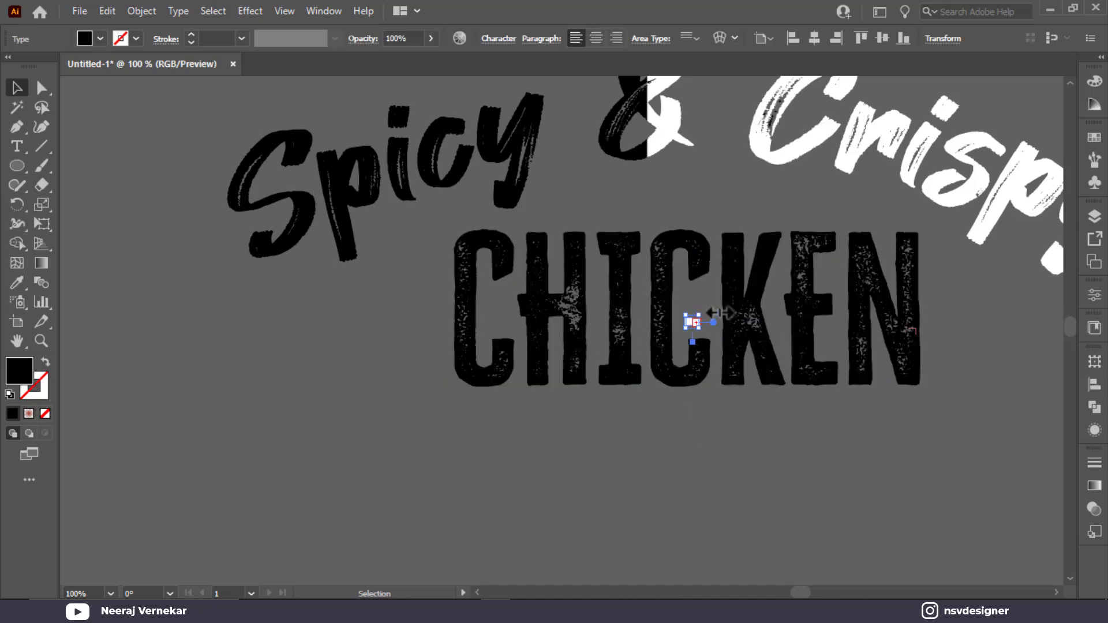
pyautogui.press('Delete')
# Step: Ungroup the outlined "CHICKEN" and fill its letters "CKEN" with white
pyautogui.rightClick(747, 278)
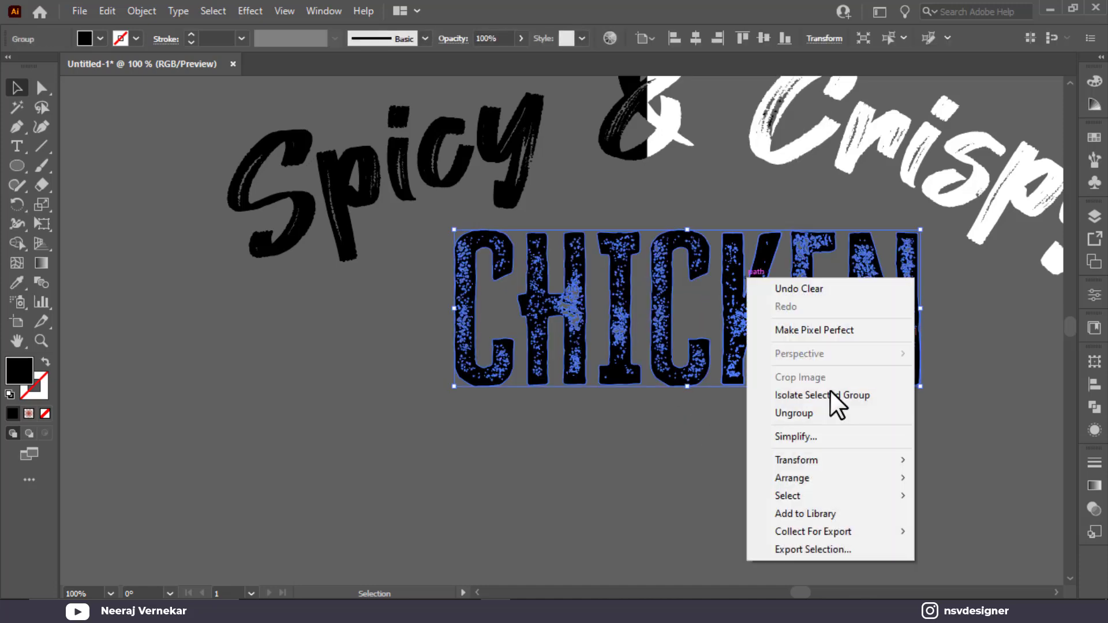
pyautogui.click(796, 414)
pyautogui.click(962, 257)
pyautogui.click(670, 332)
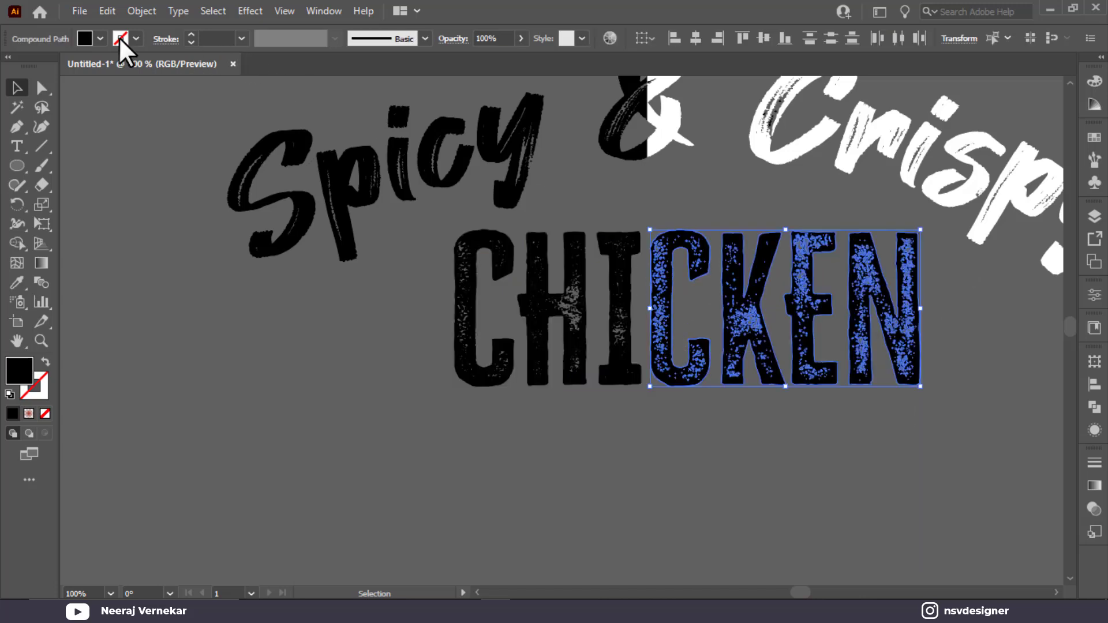
pyautogui.click(101, 39)
pyautogui.click(34, 67)
pyautogui.scroll(-4, 441, 378)
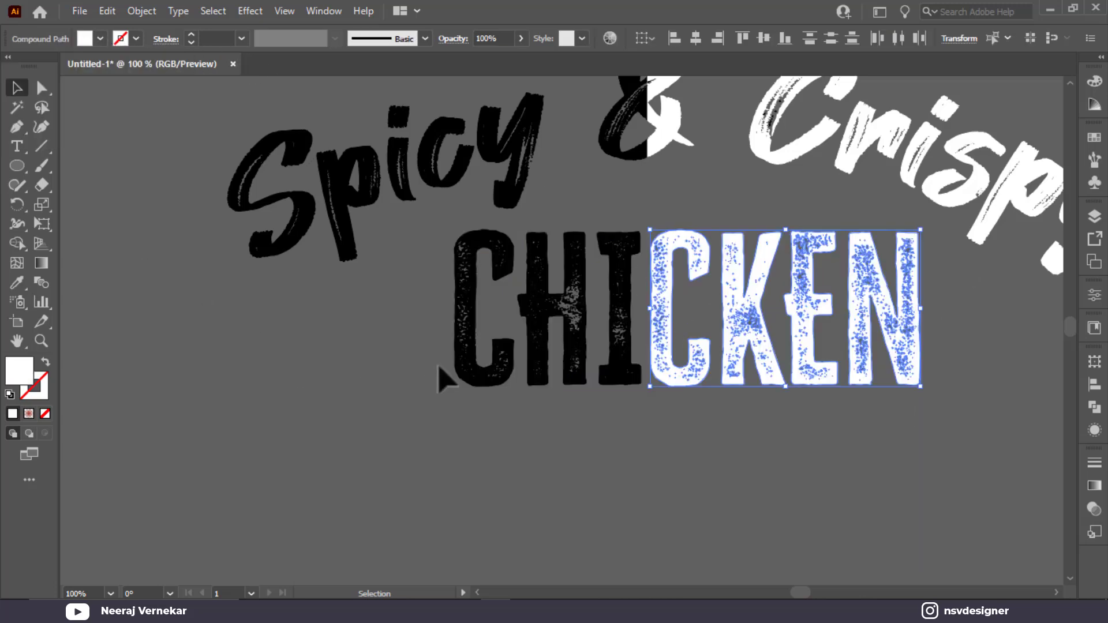
pyautogui.click(594, 440)
pyautogui.moveTo(475, 218); pyautogui.dragTo(282, 283)
pyautogui.hotkey('ctrl', 'z')
pyautogui.hotkey('ctrl', 'z')
# Step: Group all the lettering and move it onto the artboard above the chicken, with its color split on the background's dividing line
pyautogui.click(807, 168)
pyautogui.scroll(-2, 807, 168)
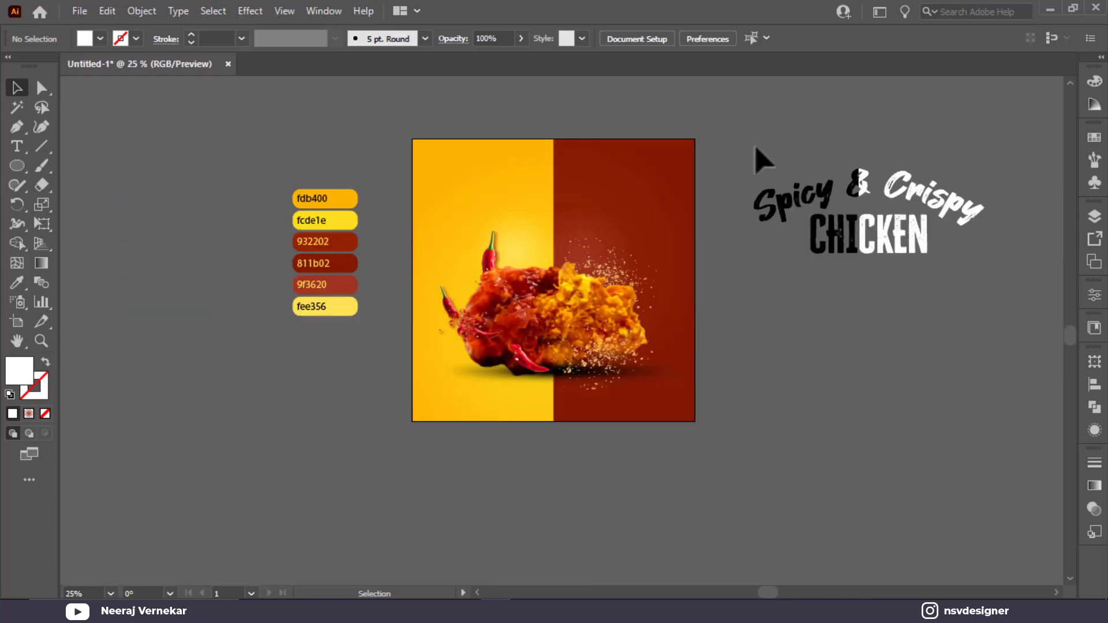
pyautogui.hotkey('ctrl', 'a')
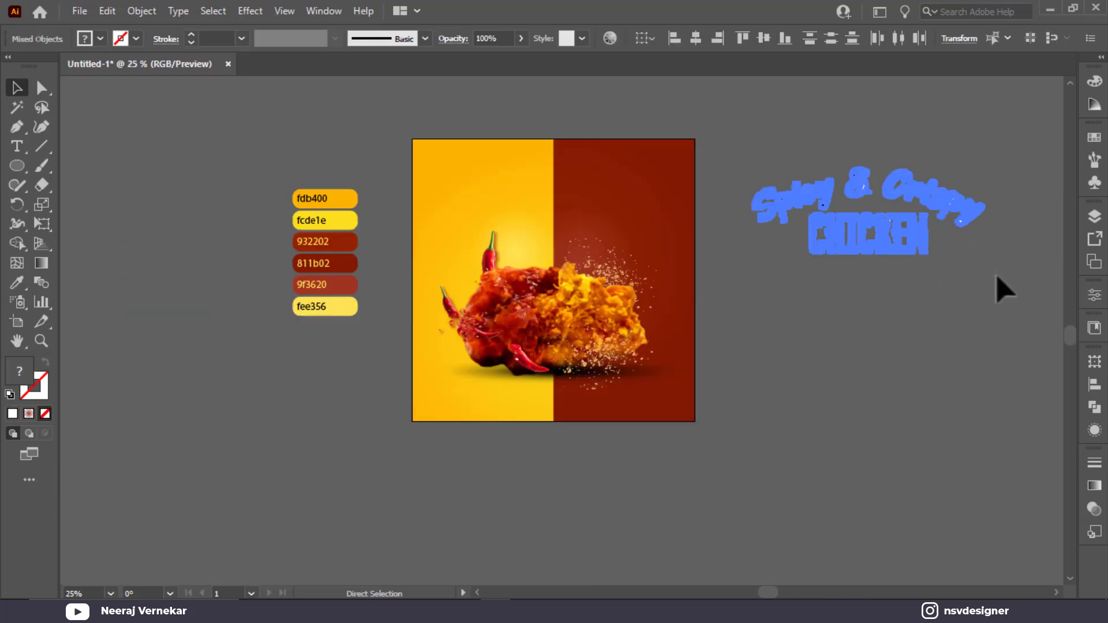
pyautogui.hotkey('ctrl', 'g')
pyautogui.hotkey('ctrl', '0')
pyautogui.moveTo(972, 215); pyautogui.dragTo(427, 179)
pyautogui.scroll(3, 428, 181)
pyautogui.scroll(2, 428, 180)
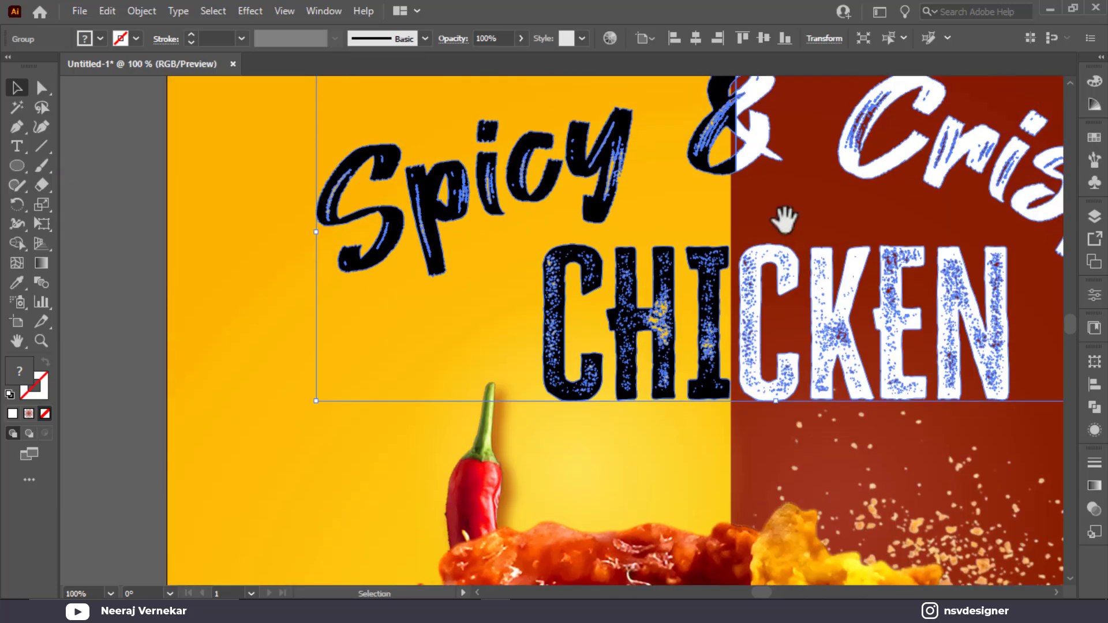
# Step: Shift the grouped lettering slightly left so the ampersand's black-and-white split sits exactly on the background's dividing line
pyautogui.moveTo(785, 219); pyautogui.dragTo(758, 220)
pyautogui.moveTo(725, 165); pyautogui.dragTo(720, 160)
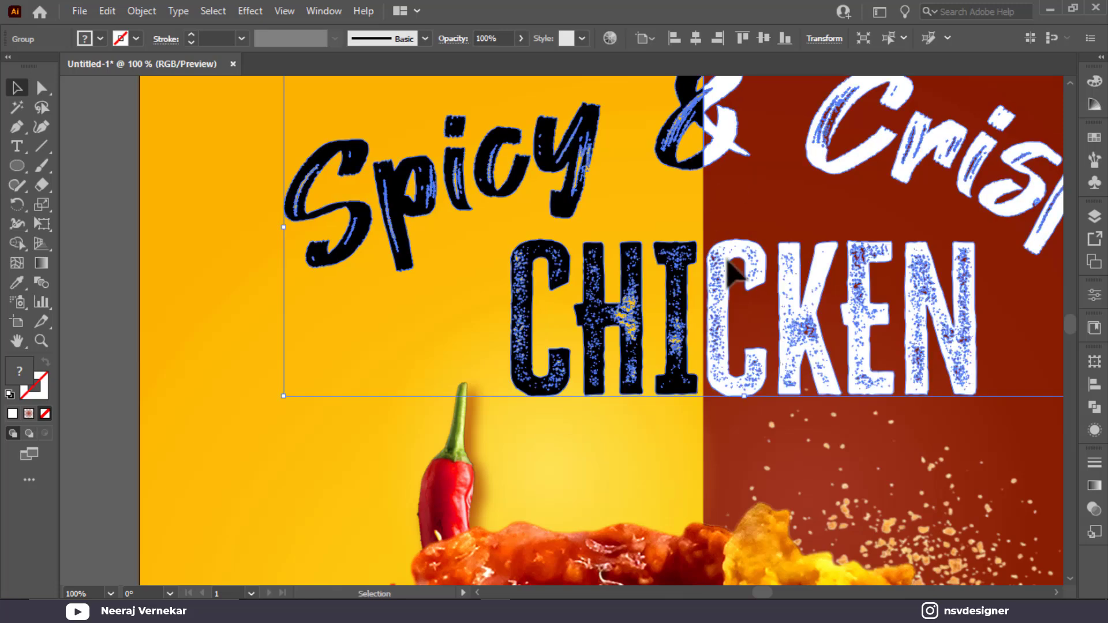
pyautogui.click(750, 208)
pyautogui.click(715, 155)
pyautogui.click(742, 205)
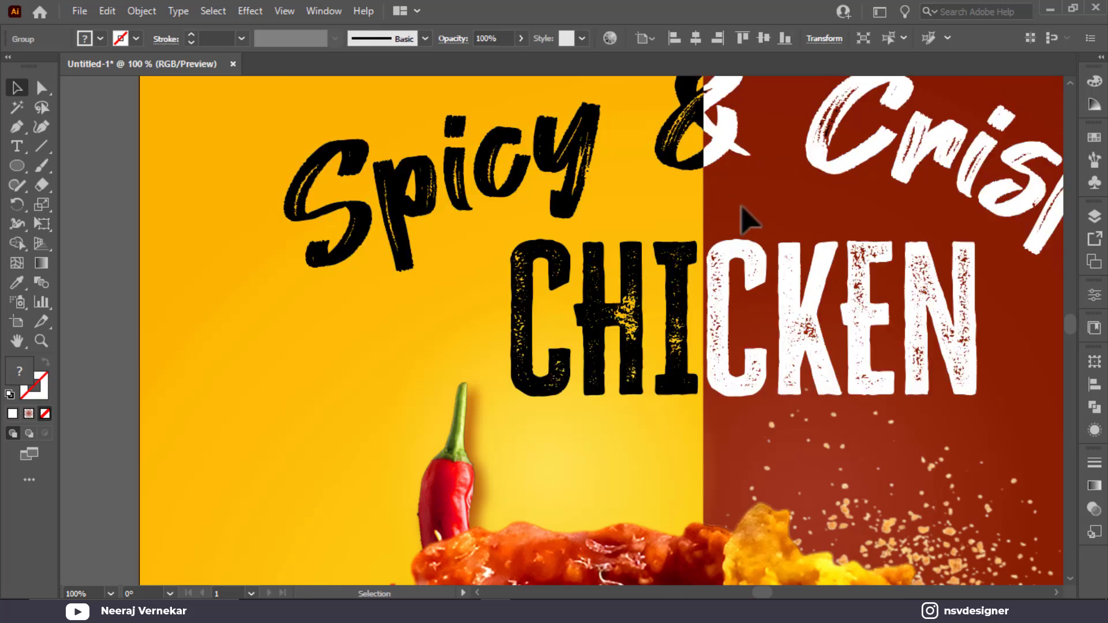
pyautogui.click(743, 251)
pyautogui.click(771, 222)
pyautogui.hotkey('ctrl', '0')
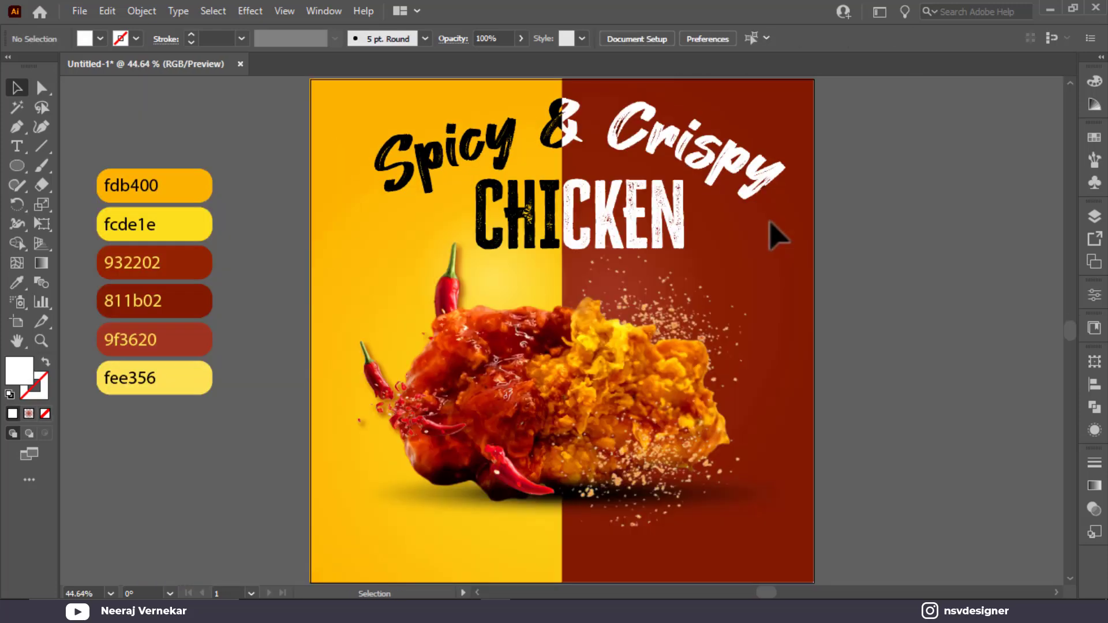
# Step: Ungroup the title lettering
pyautogui.click(649, 243)
pyautogui.rightClick(635, 235)
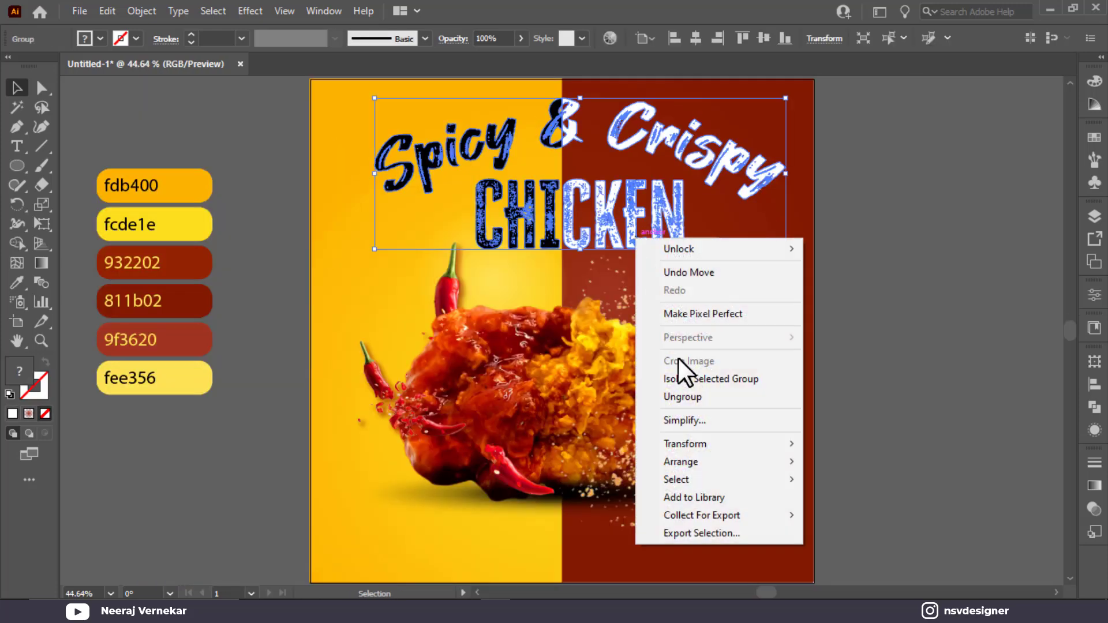
pyautogui.click(690, 397)
pyautogui.click(540, 221)
# Step: Nudge the white letters "CKEN" slightly left so they start closer to the dividing line
pyautogui.scroll(4, 539, 222)
pyautogui.moveTo(658, 185); pyautogui.dragTo(656, 380)
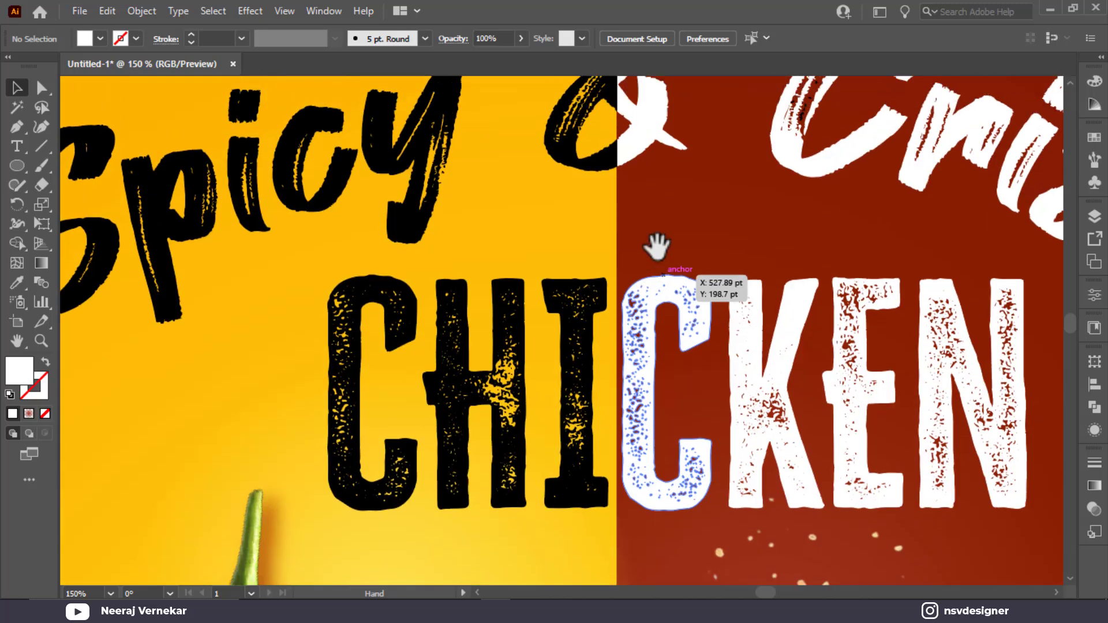
pyautogui.moveTo(963, 337); pyautogui.dragTo(961, 338)
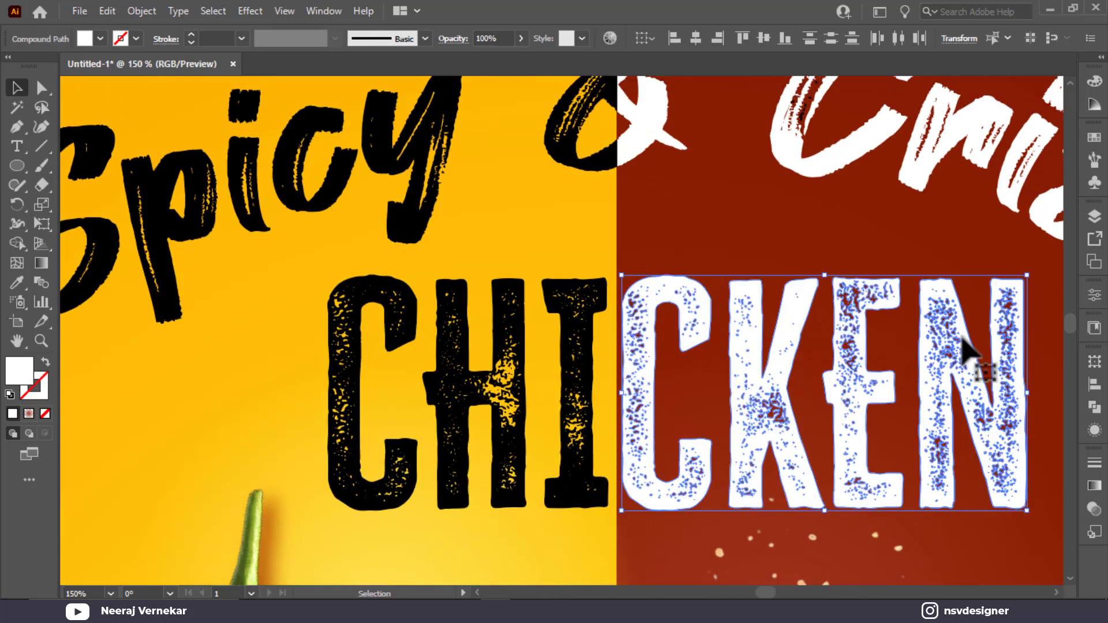
pyautogui.press('Left')
pyautogui.press('Left')
pyautogui.press('Left')
pyautogui.press('Left')
pyautogui.press('Left')
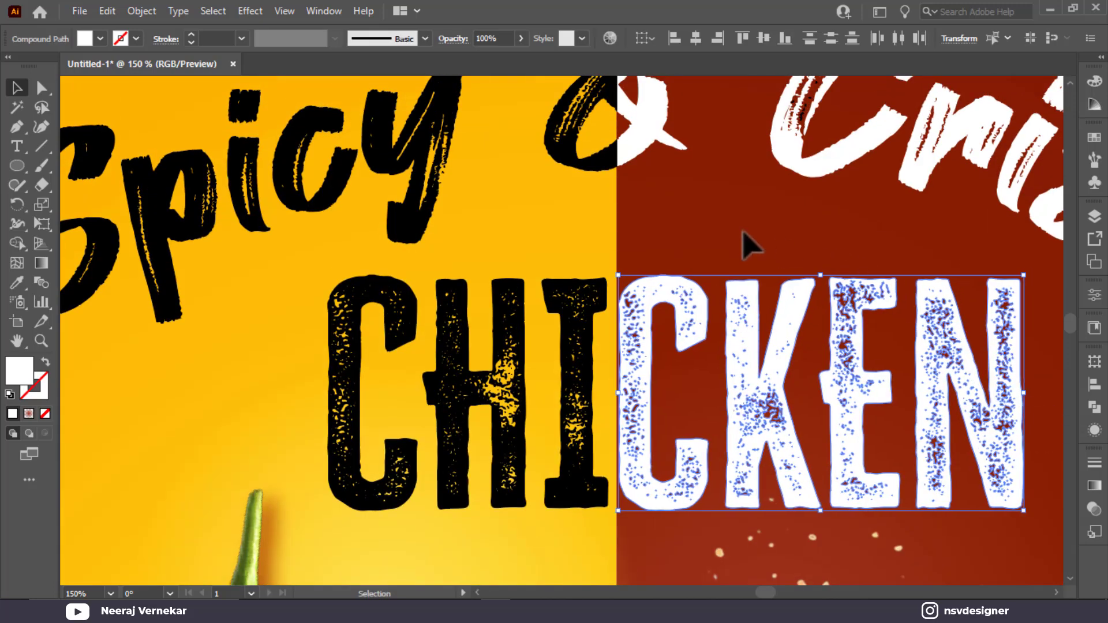
pyautogui.press('Left')
pyautogui.click(742, 243)
pyautogui.hotkey('ctrl', '0')
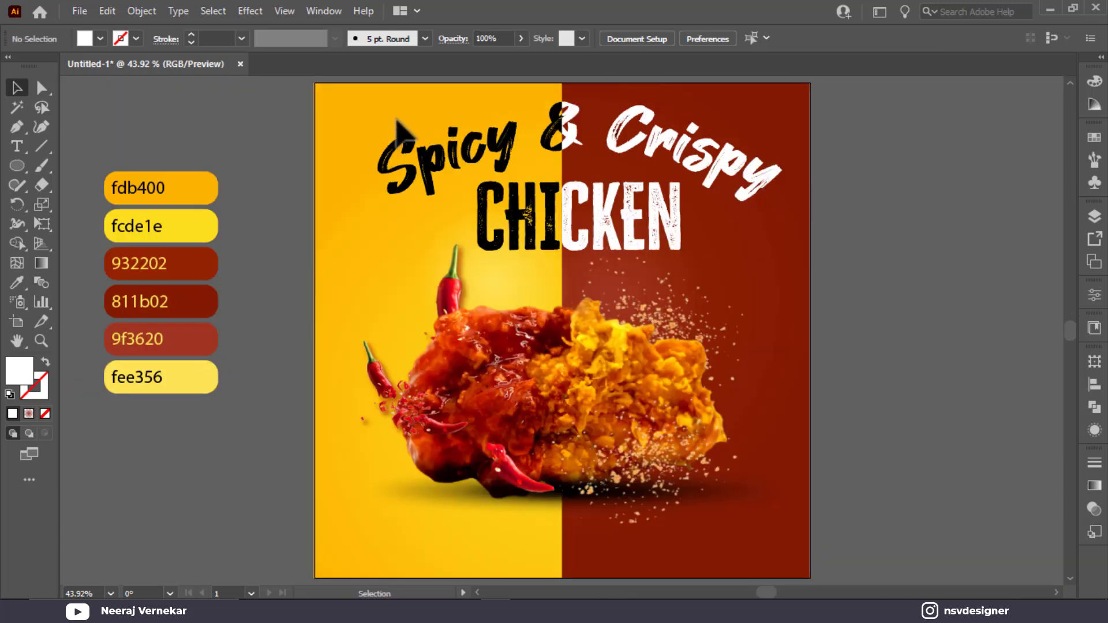
# Step: Group all the title lettering, scale it down slightly and recenter its color split on the dividing line
pyautogui.click(658, 215)
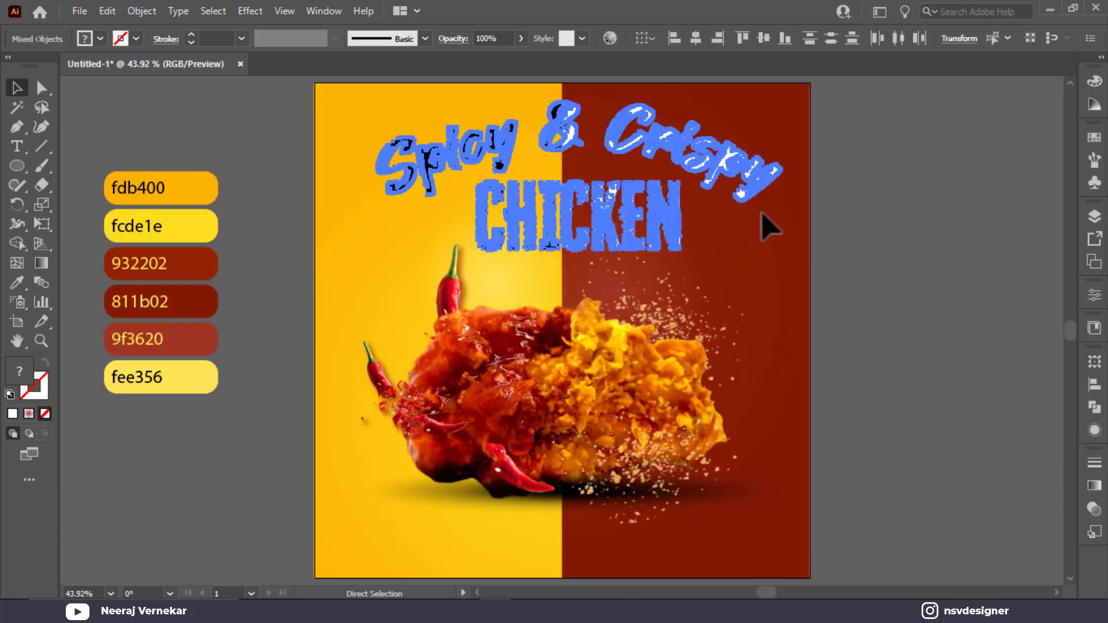
pyautogui.press('v')
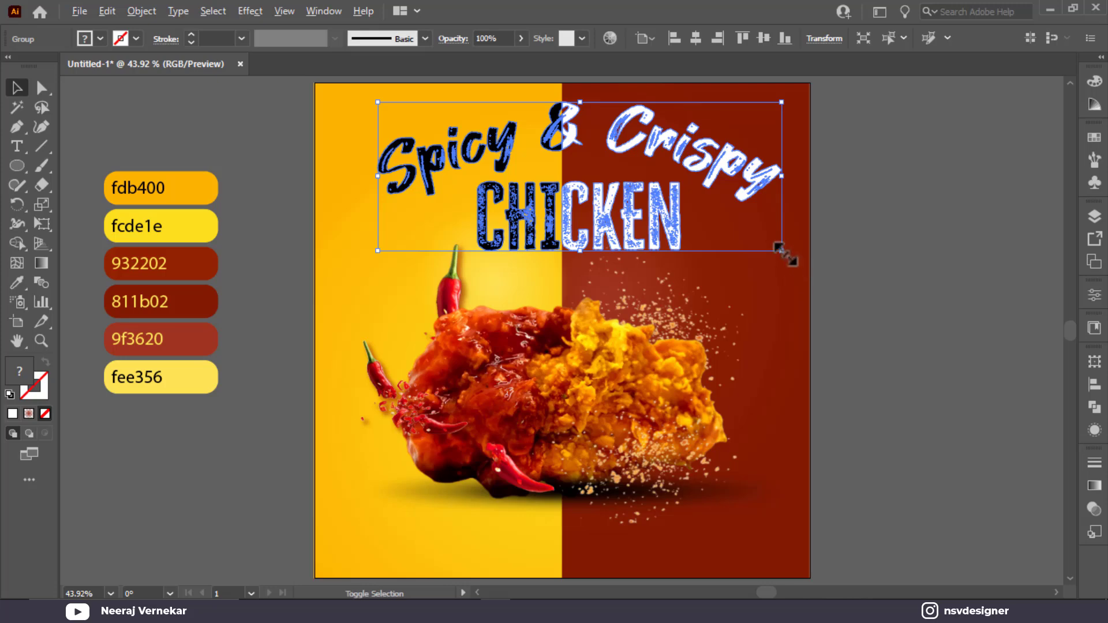
pyautogui.moveTo(783, 252); pyautogui.dragTo(762, 249)
pyautogui.moveTo(624, 223); pyautogui.dragTo(622, 219)
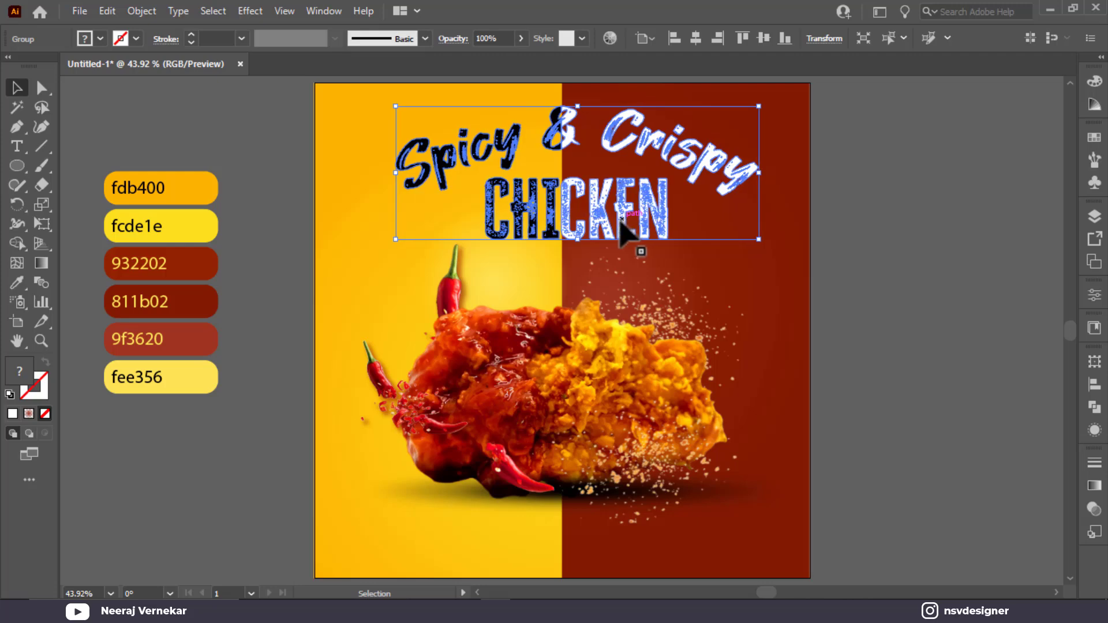
pyautogui.click(806, 245)
# Step: Draw a small horizontal rectangle in the lower corner of the yellow half and fill it with the background's red gradient
pyautogui.scroll(-2, 875, 346)
pyautogui.scroll(1, 874, 369)
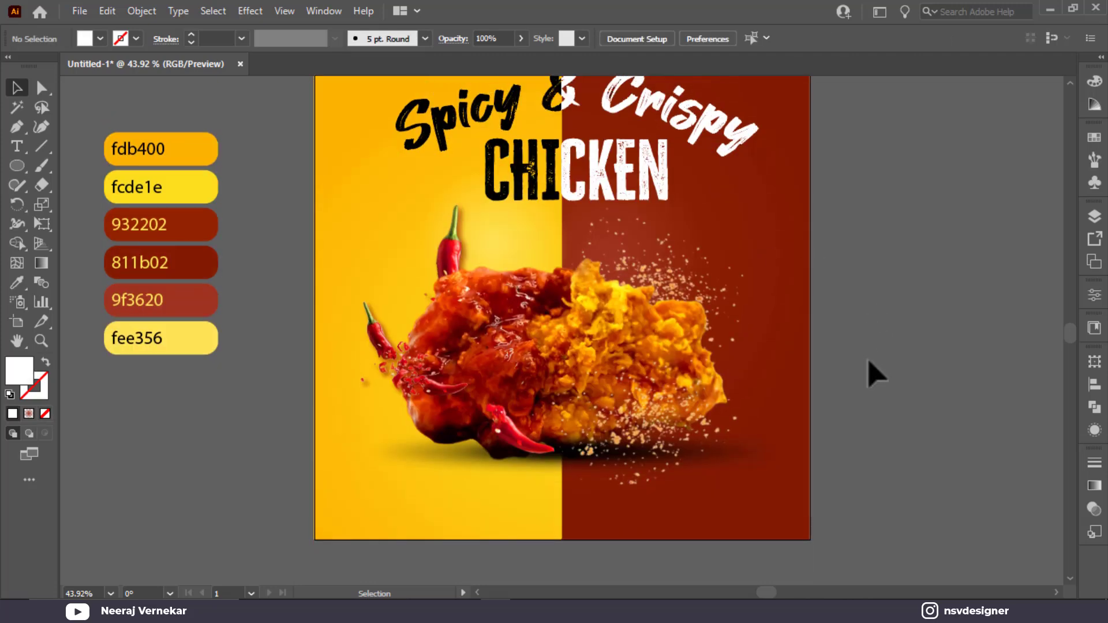
pyautogui.moveTo(18, 151); pyautogui.dragTo(87, 167)
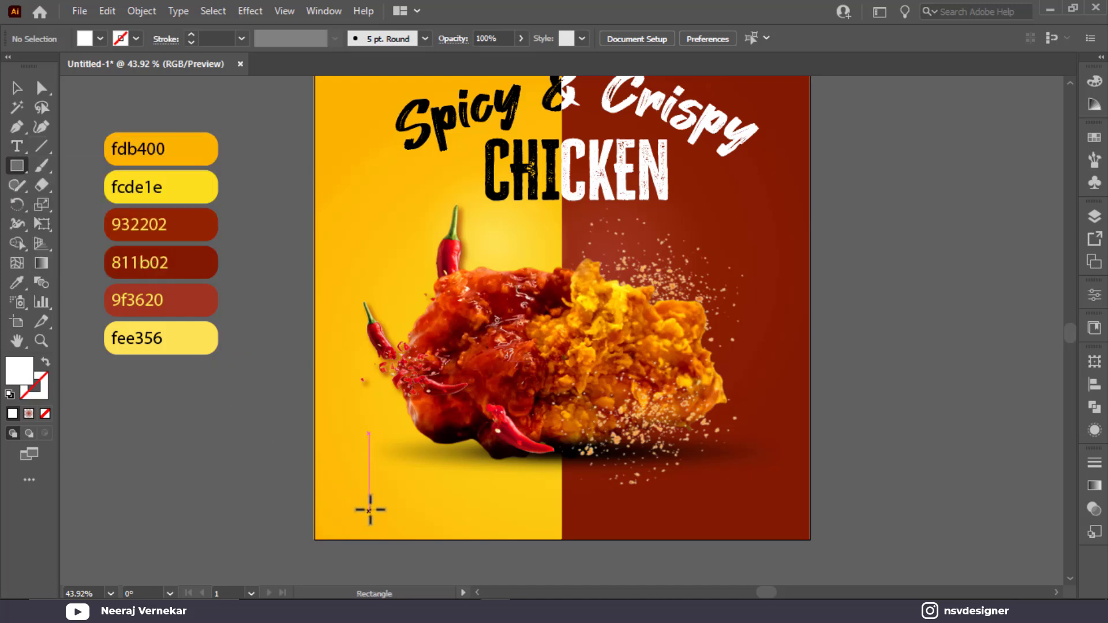
pyautogui.moveTo(351, 493); pyautogui.dragTo(452, 522)
pyautogui.press('i')
pyautogui.click(708, 540)
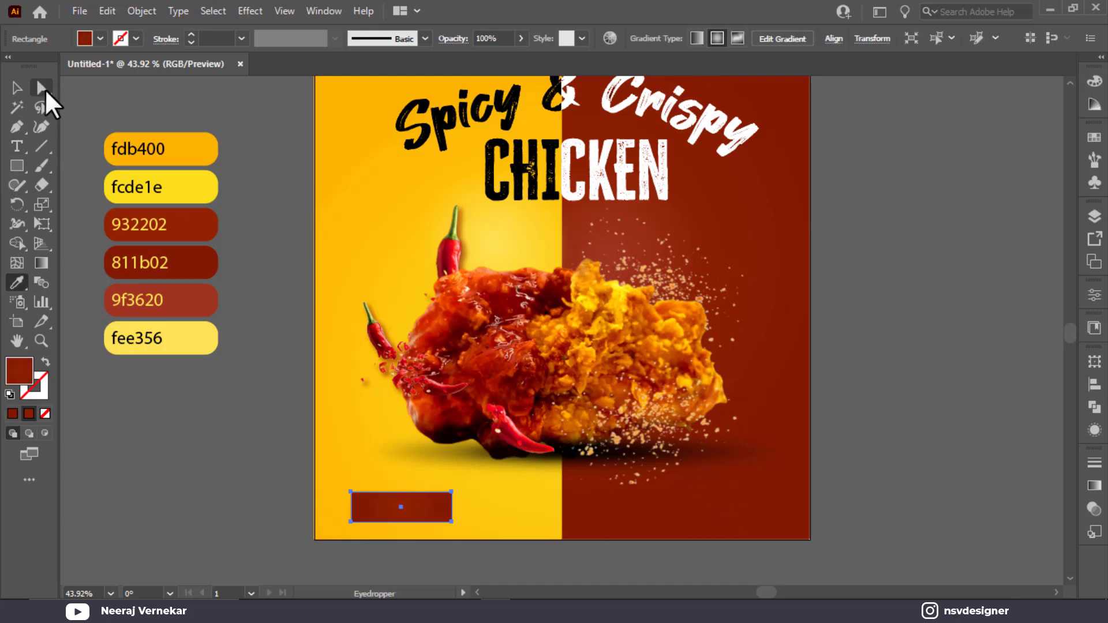
# Step: Fully round the red rectangle's corners into a pill shape and move it slightly toward the artboard's left edge
pyautogui.click(45, 91)
pyautogui.moveTo(386, 524); pyautogui.dragTo(453, 542)
pyautogui.press('v')
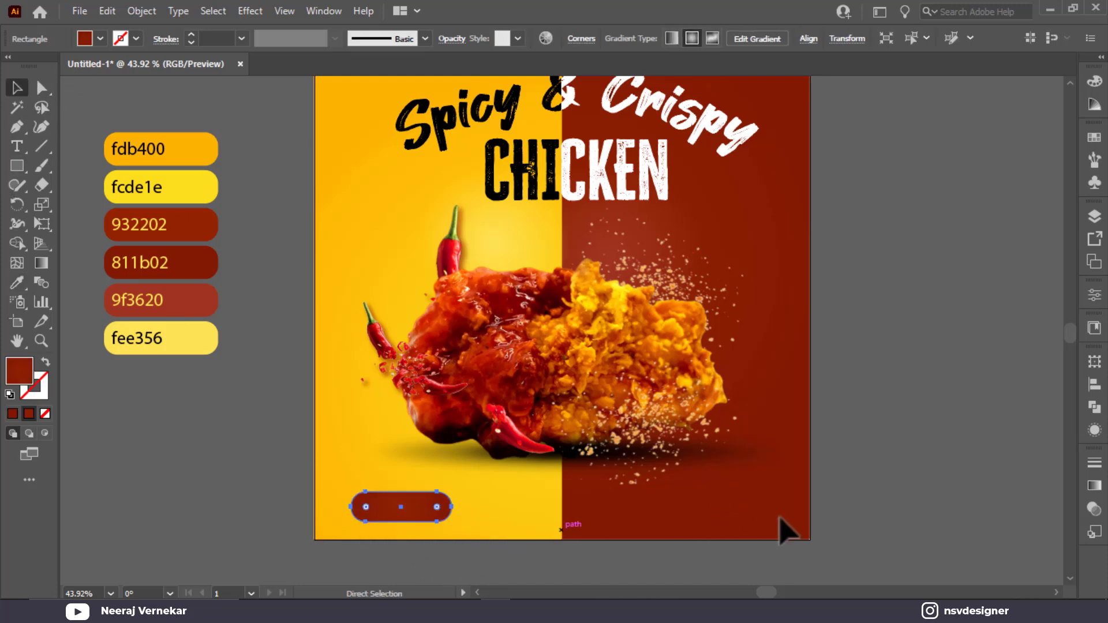
pyautogui.click(779, 518)
pyautogui.moveTo(374, 513); pyautogui.dragTo(368, 515)
pyautogui.click(774, 461)
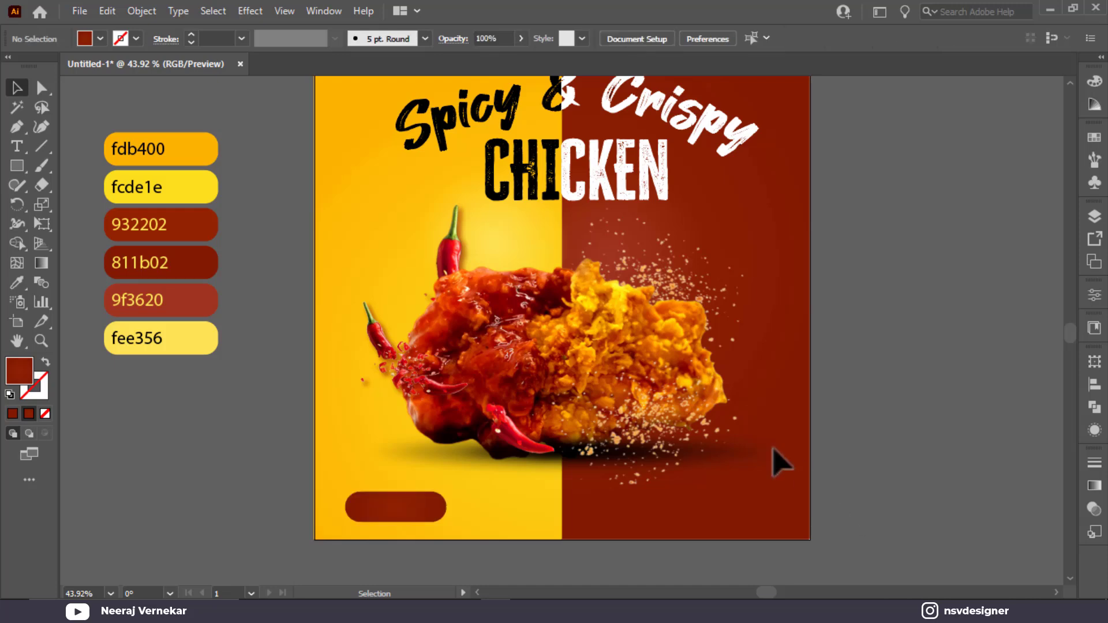
# Step: Add the text "ORDER NOW" beside the artboard and set its font to Montserrat ExtraBold
pyautogui.press('t')
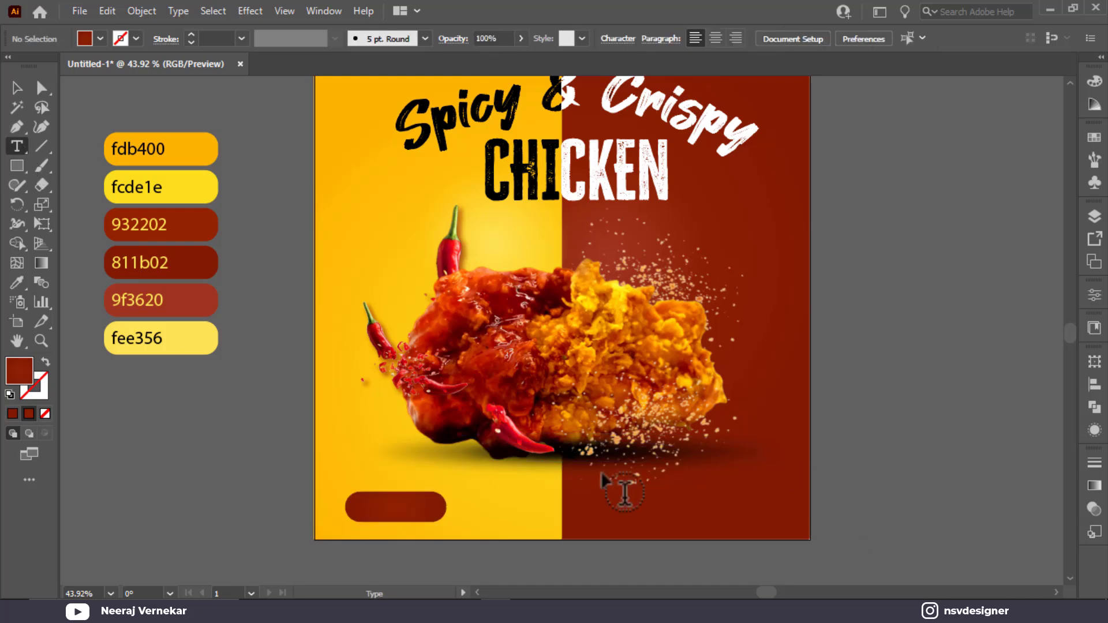
pyautogui.click(855, 462)
pyautogui.write('ORDER NOW')
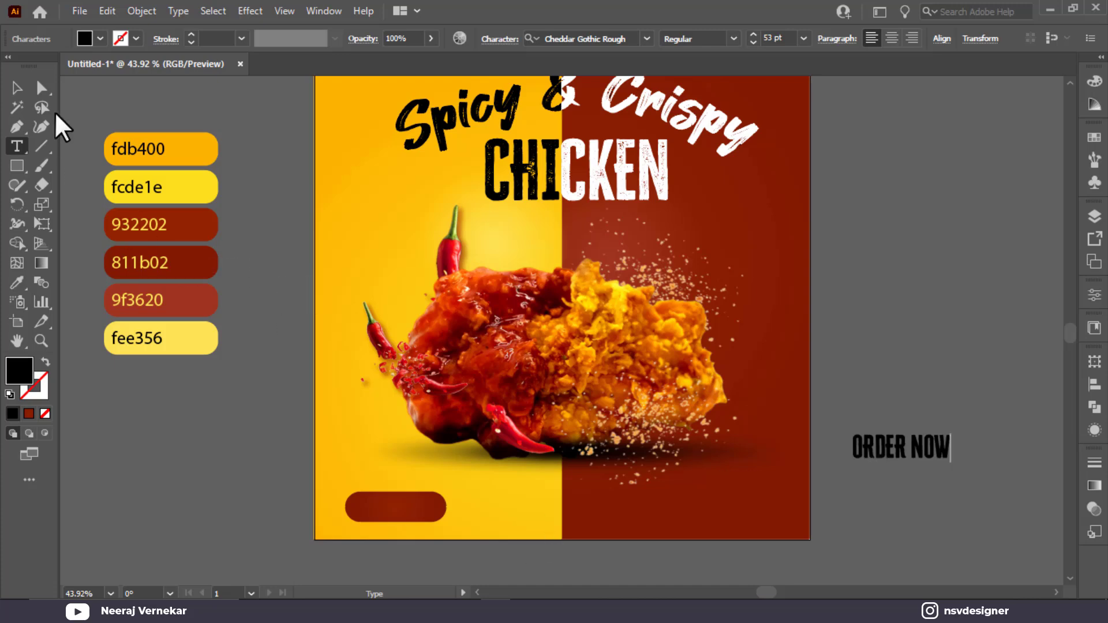
pyautogui.click(17, 88)
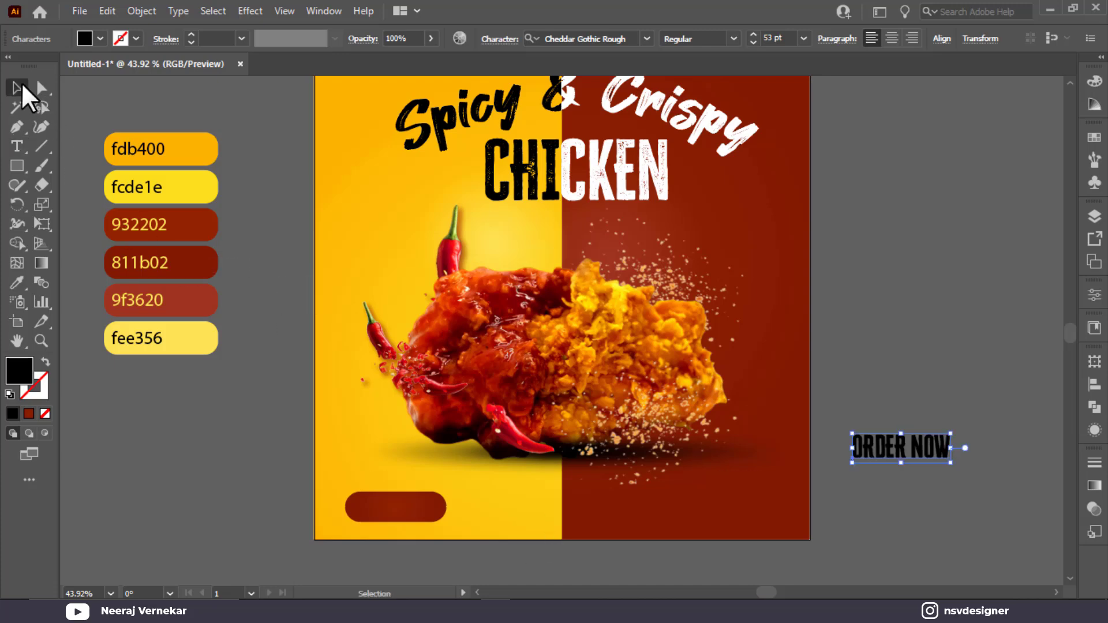
pyautogui.click(608, 35)
pyautogui.write('mon')
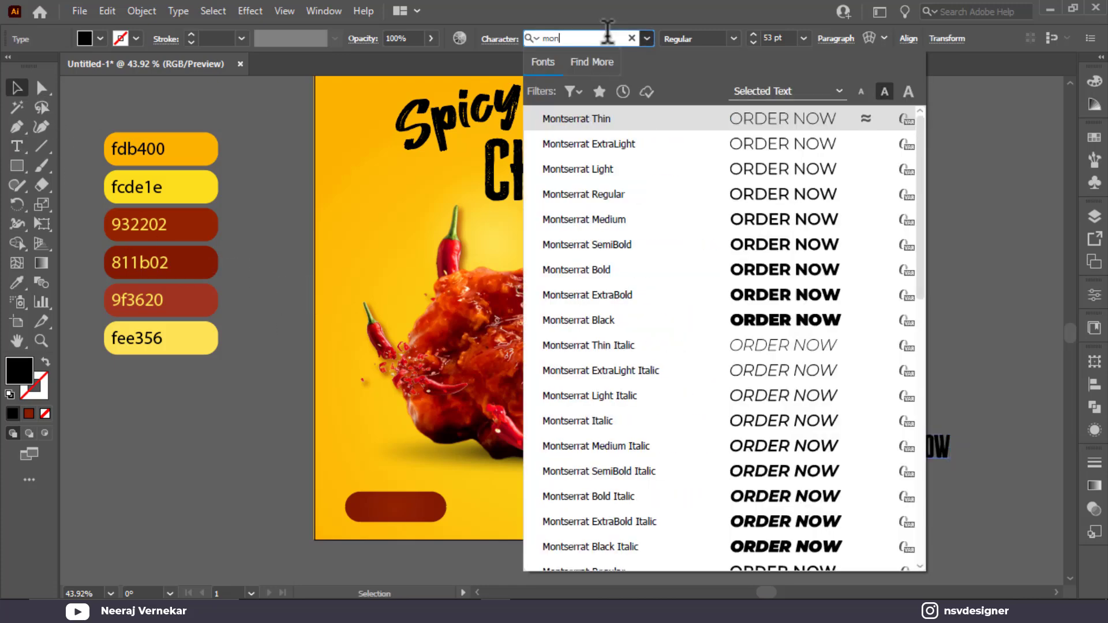
pyautogui.click(757, 295)
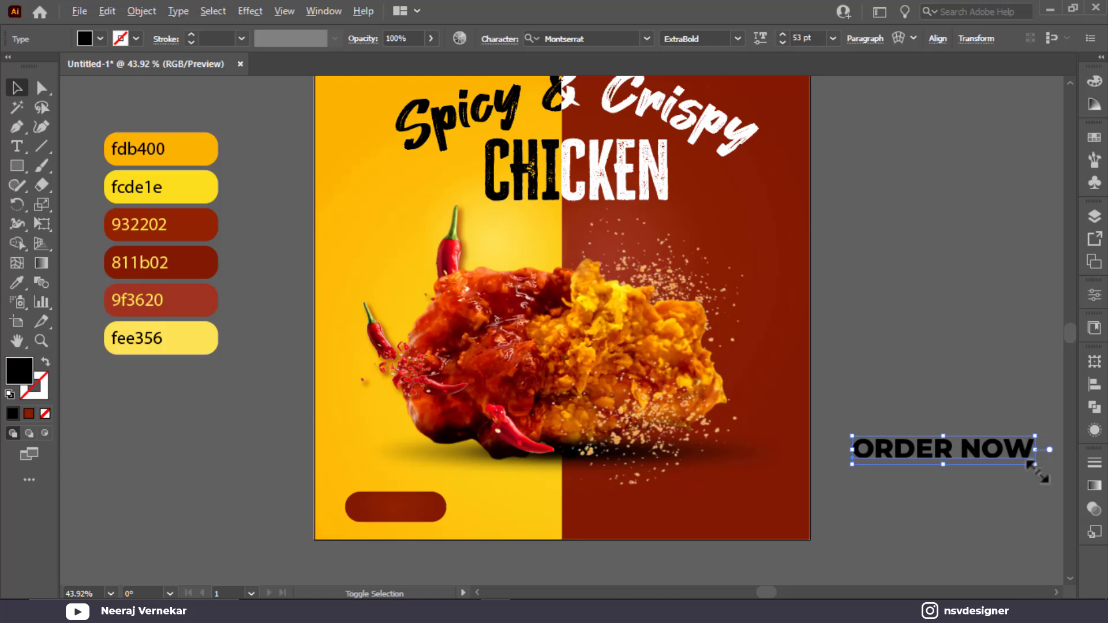
# Step: Scale "ORDER NOW" down to fit inside the red pill button, center it there and fill it with white
pyautogui.moveTo(1007, 462); pyautogui.dragTo(416, 517)
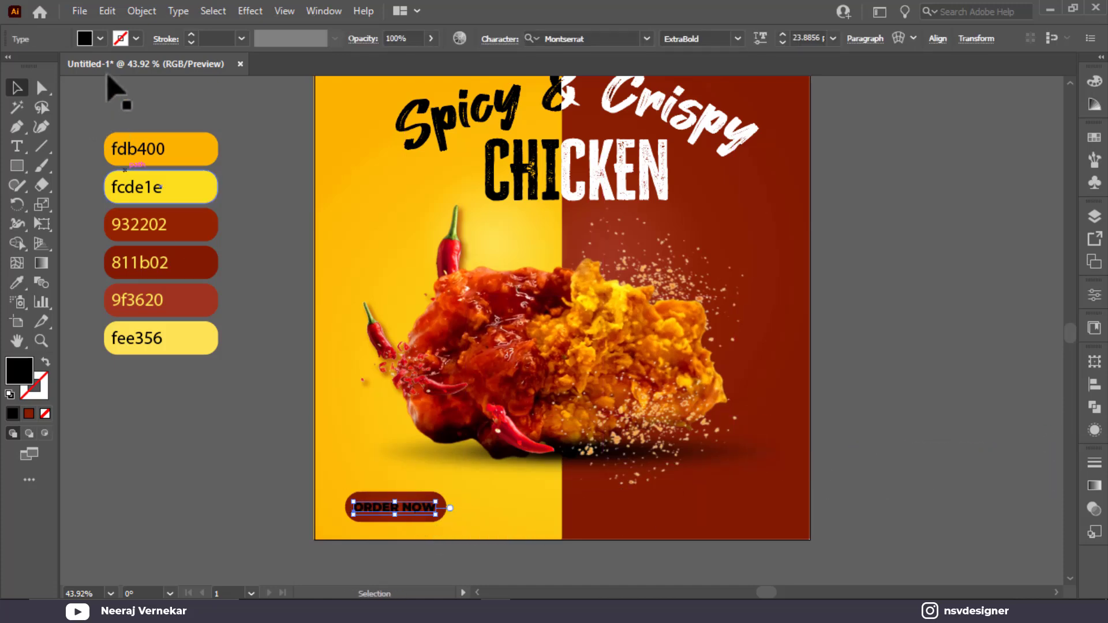
pyautogui.click(100, 38)
pyautogui.click(34, 66)
pyautogui.click(871, 524)
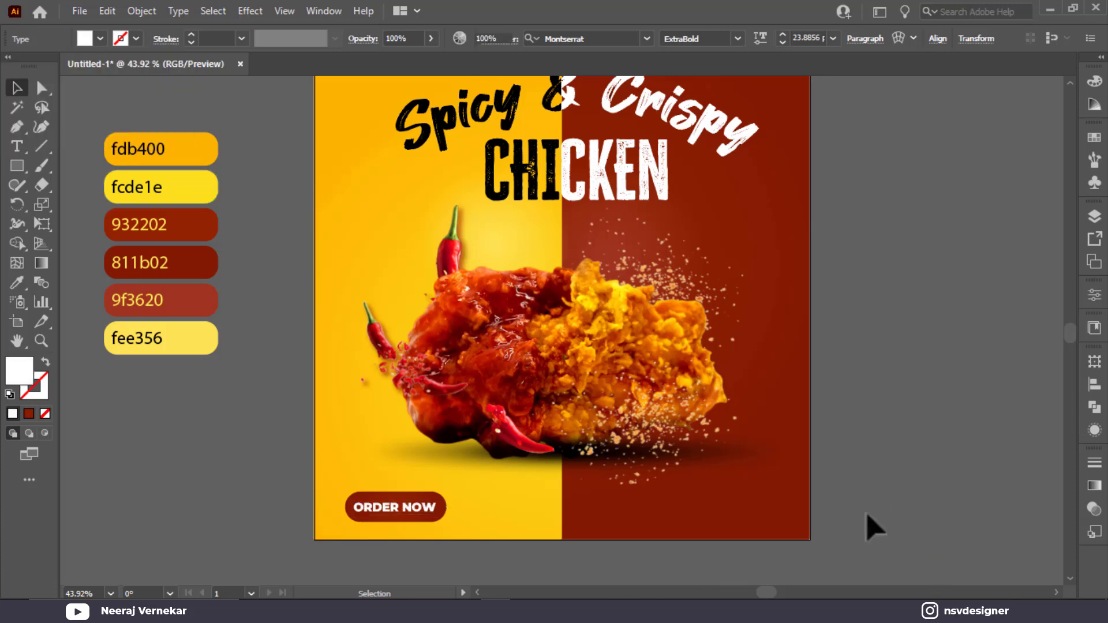
# Step: Copy the "ORDER NOW" text to the lower corner of the red half and change the copy to "Contact Us"
pyautogui.moveTo(421, 522); pyautogui.dragTo(765, 523)
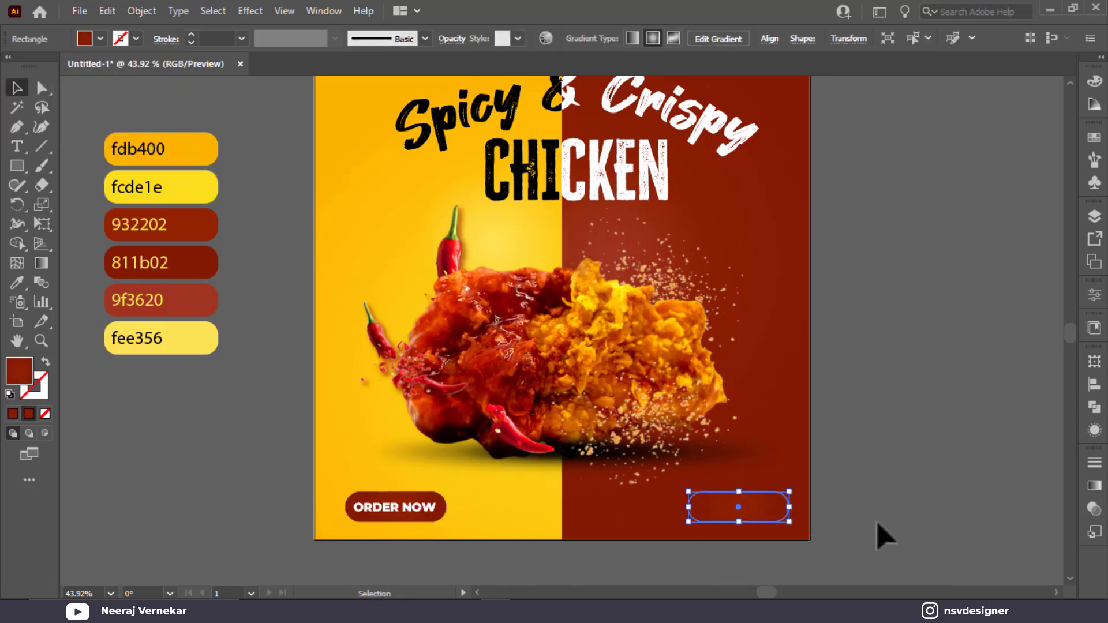
pyautogui.moveTo(387, 517); pyautogui.dragTo(733, 521)
pyautogui.doubleClick(760, 508)
pyautogui.hotkey('ctrl', 'a')
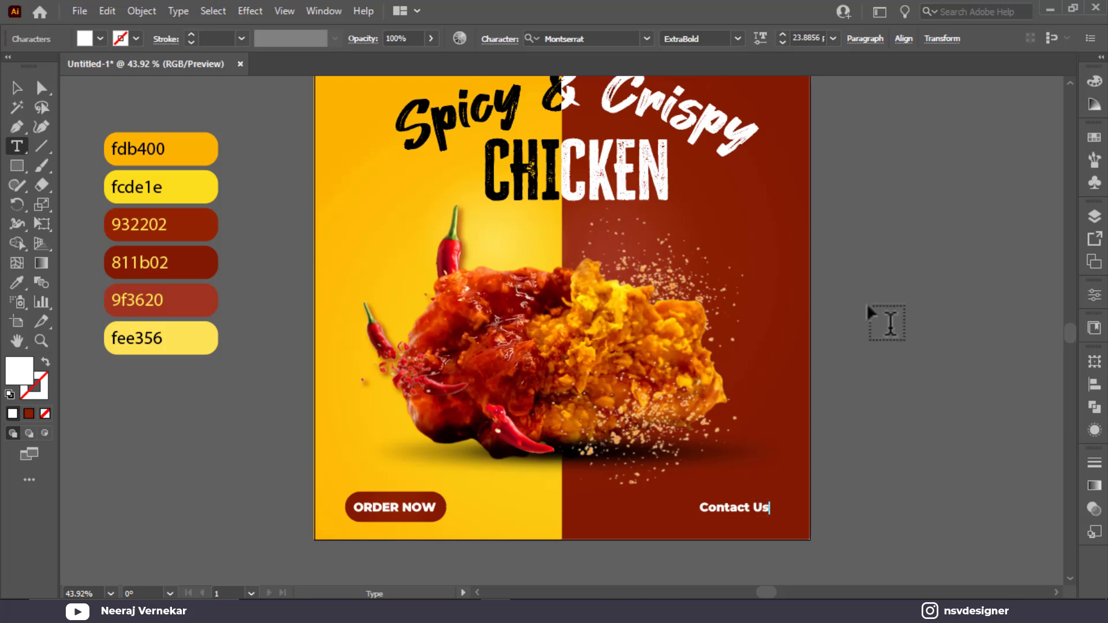
pyautogui.click(17, 87)
pyautogui.click(930, 415)
# Step: Duplicate "Contact Us" just below itself, replace the copy with the contact phone number and shift it left inside the artboard
pyautogui.scroll(-3, 762, 426)
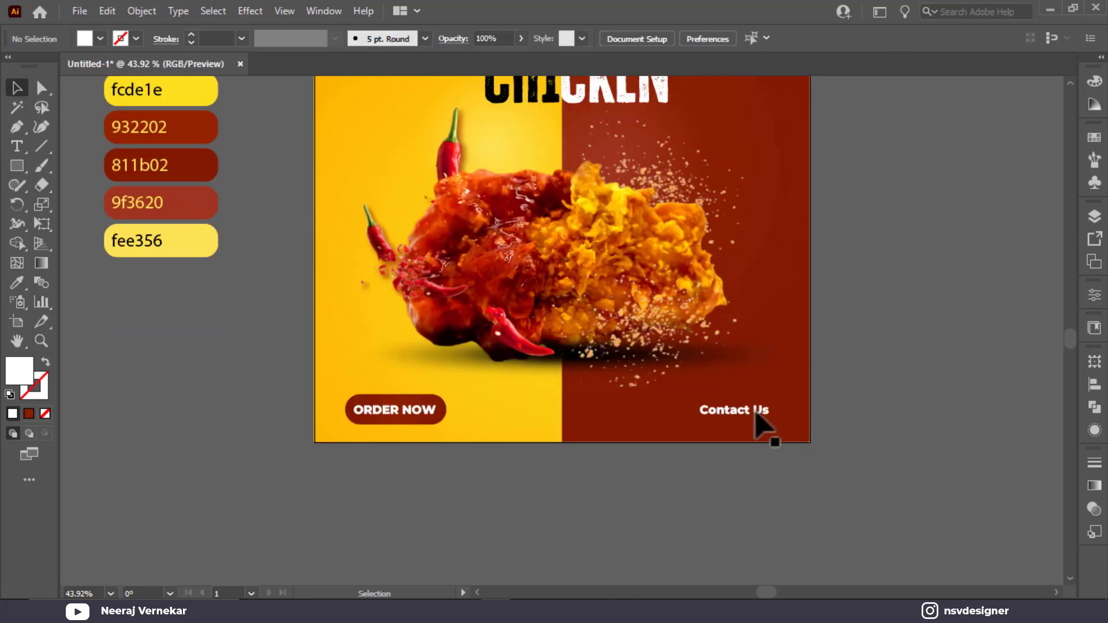
pyautogui.scroll(1, 748, 407)
pyautogui.scroll(1, 745, 408)
pyautogui.moveTo(782, 421); pyautogui.dragTo(780, 430)
pyautogui.doubleClick(780, 431)
pyautogui.hotkey('ctrl', 'a')
pyautogui.write('+')
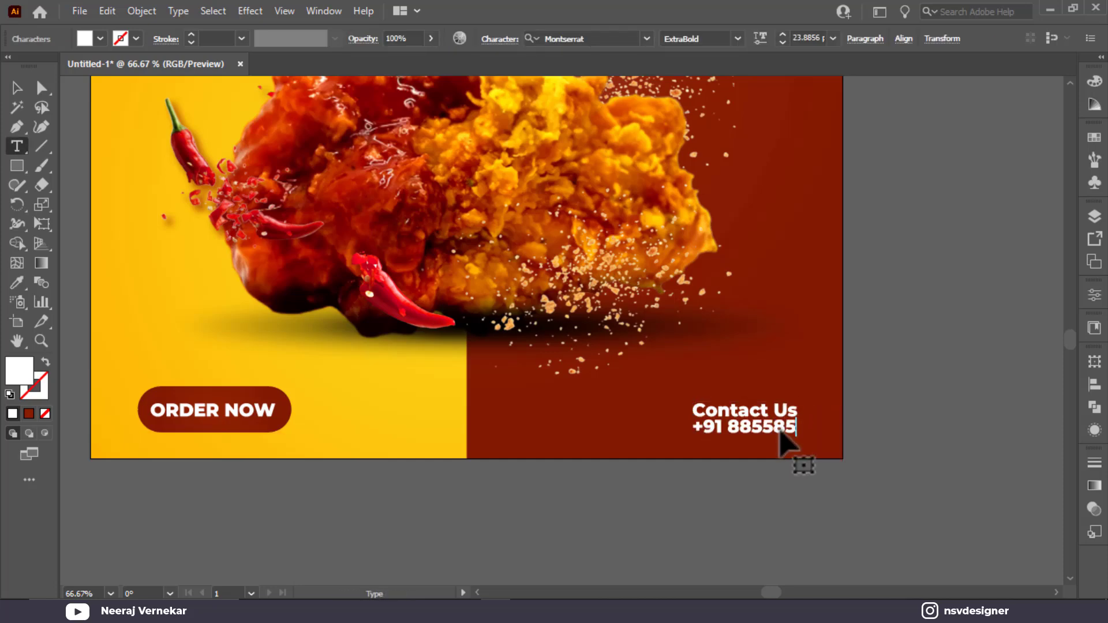
pyautogui.press('Escape')
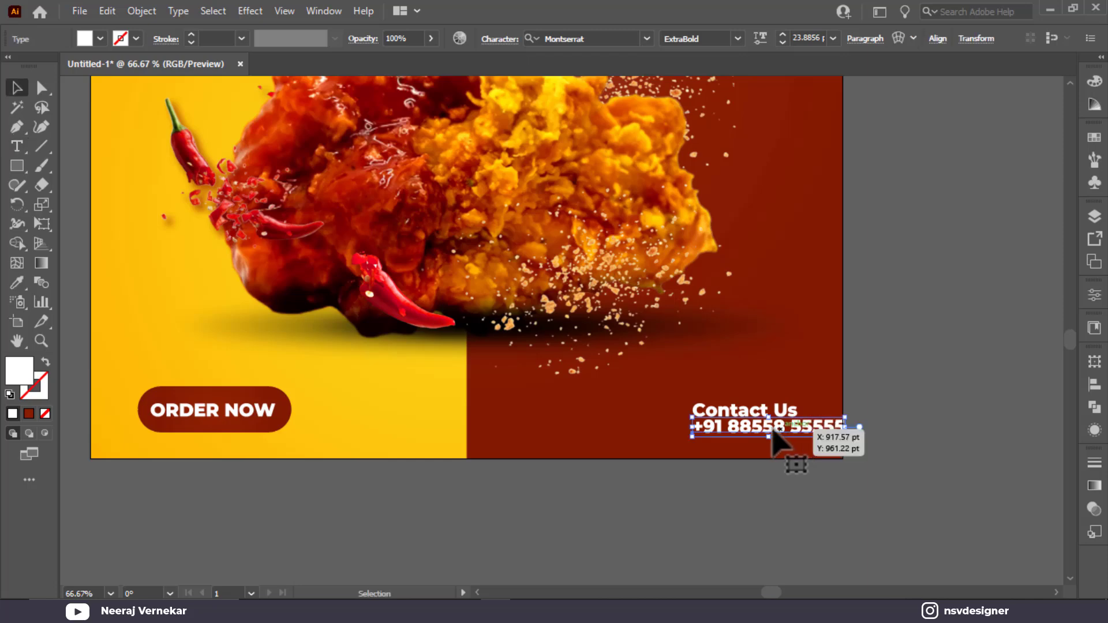
pyautogui.click(829, 439)
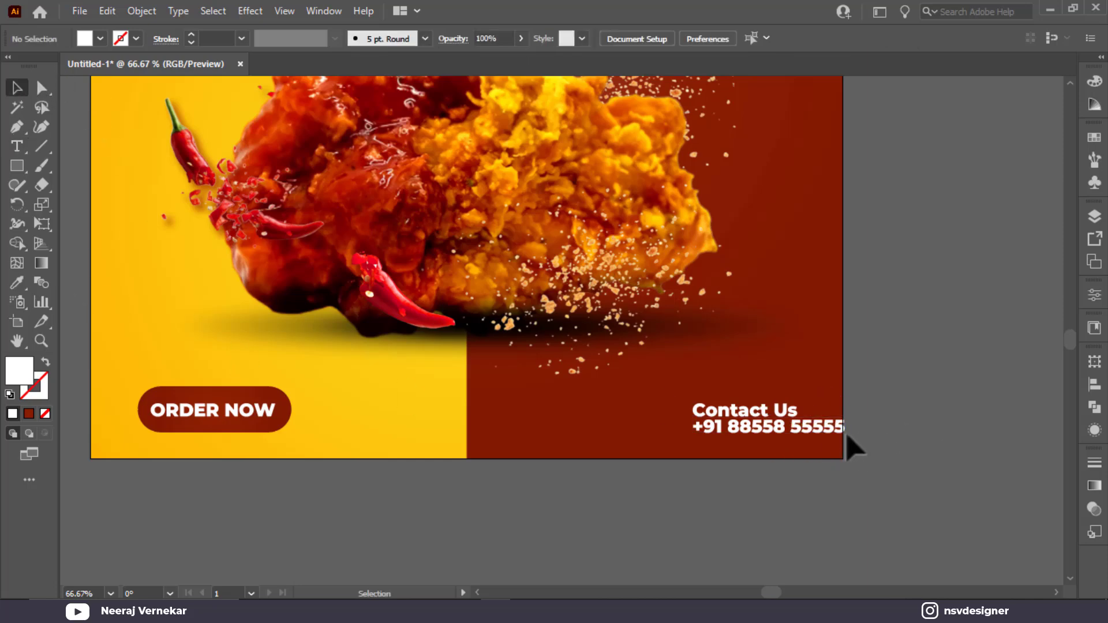
pyautogui.moveTo(836, 433); pyautogui.dragTo(795, 437)
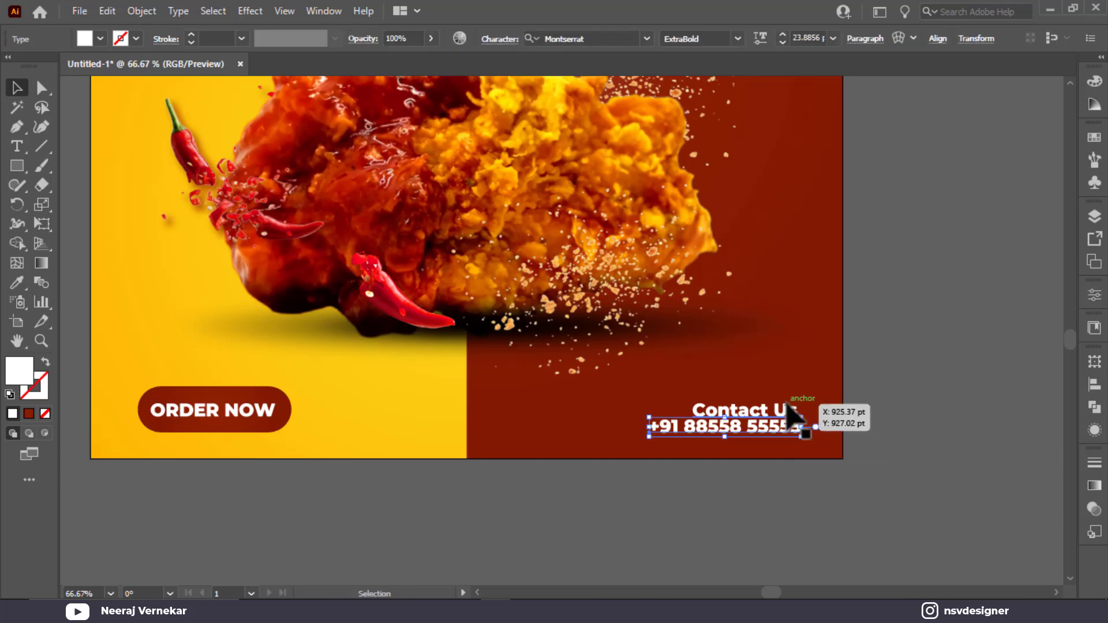
# Step: Change "Contact Us" from ExtraBold to a lighter Montserrat weight
pyautogui.click(797, 416)
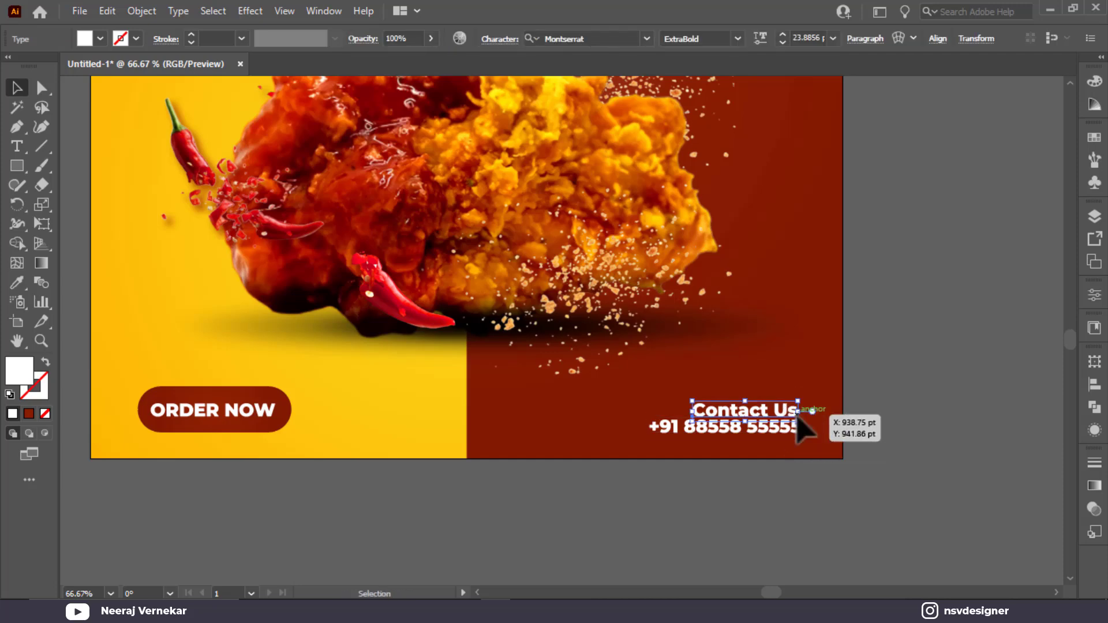
pyautogui.click(738, 38)
pyautogui.click(728, 107)
pyautogui.click(849, 395)
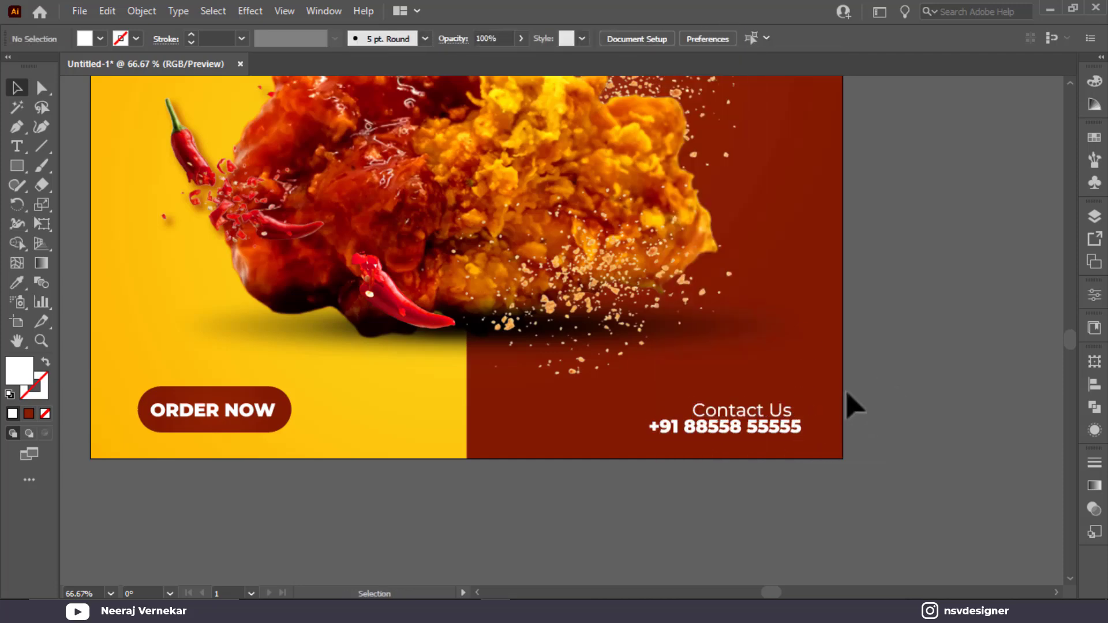
# Step: Align the right edges of "Contact Us" and the phone number
pyautogui.moveTo(848, 394); pyautogui.dragTo(755, 458)
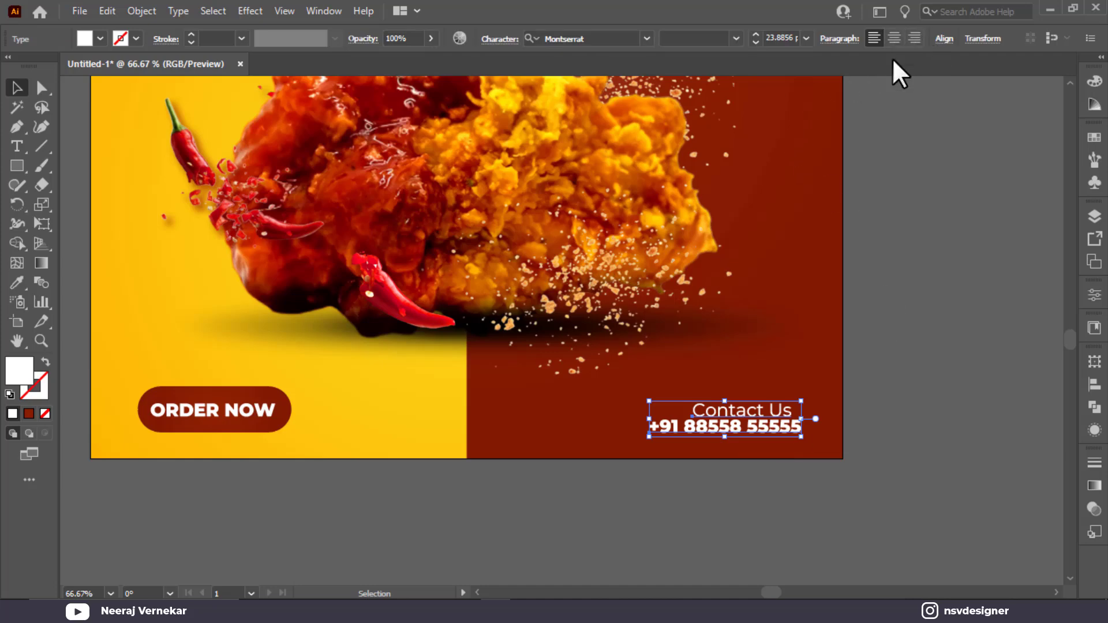
pyautogui.click(944, 39)
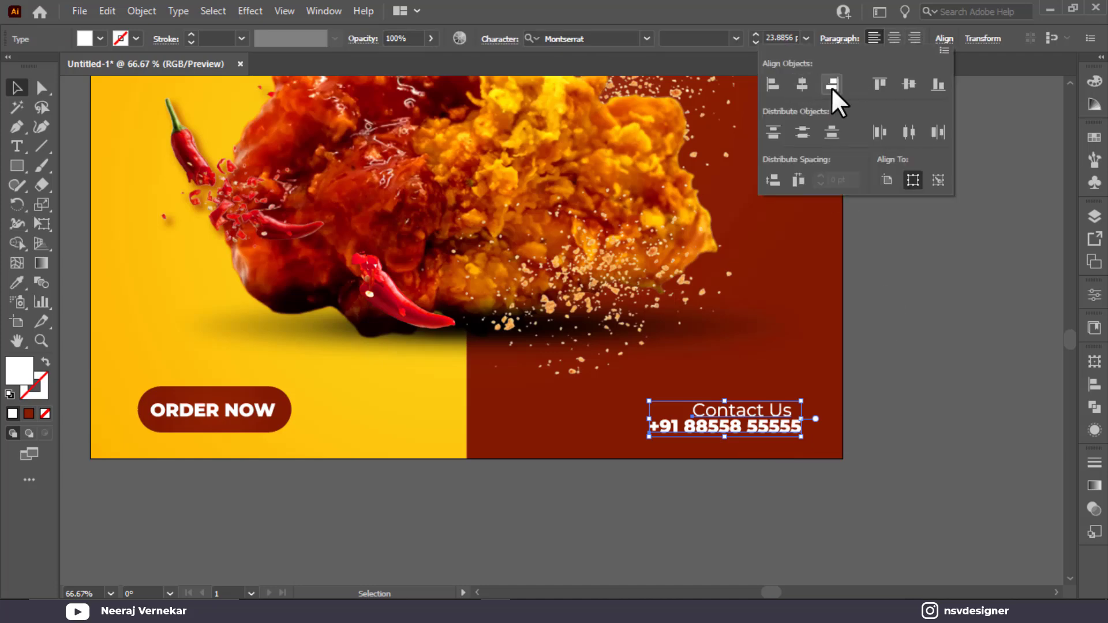
pyautogui.click(831, 85)
pyautogui.scroll(-3, 881, 396)
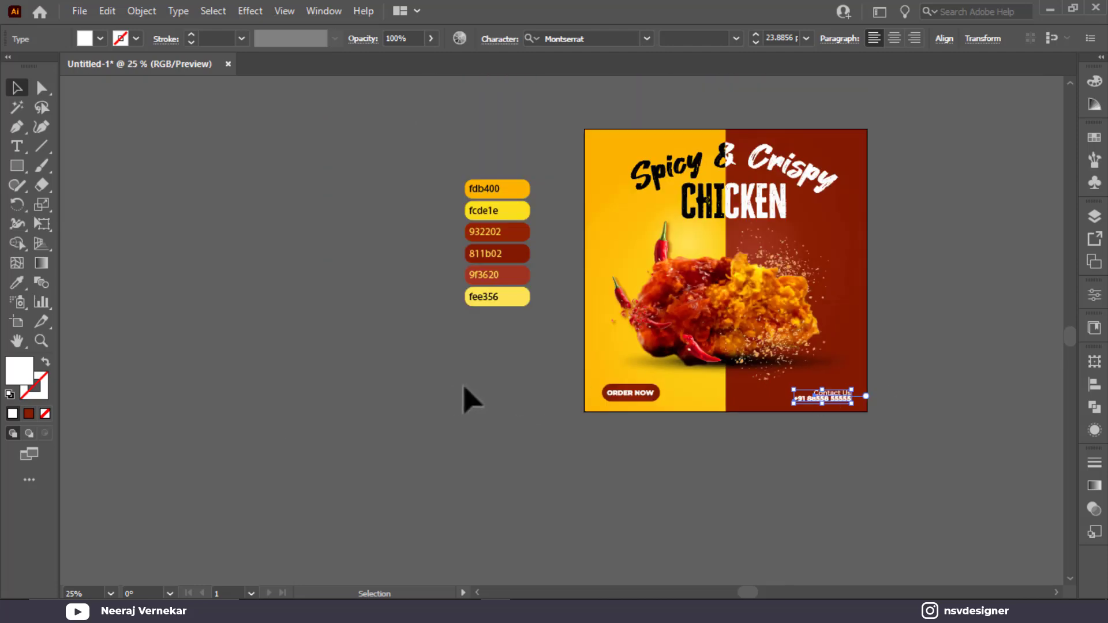
# Step: Recolor the "Contact Us" text and the phone number with the yellow fcde1e swatch
pyautogui.press('i')
pyautogui.click(523, 212)
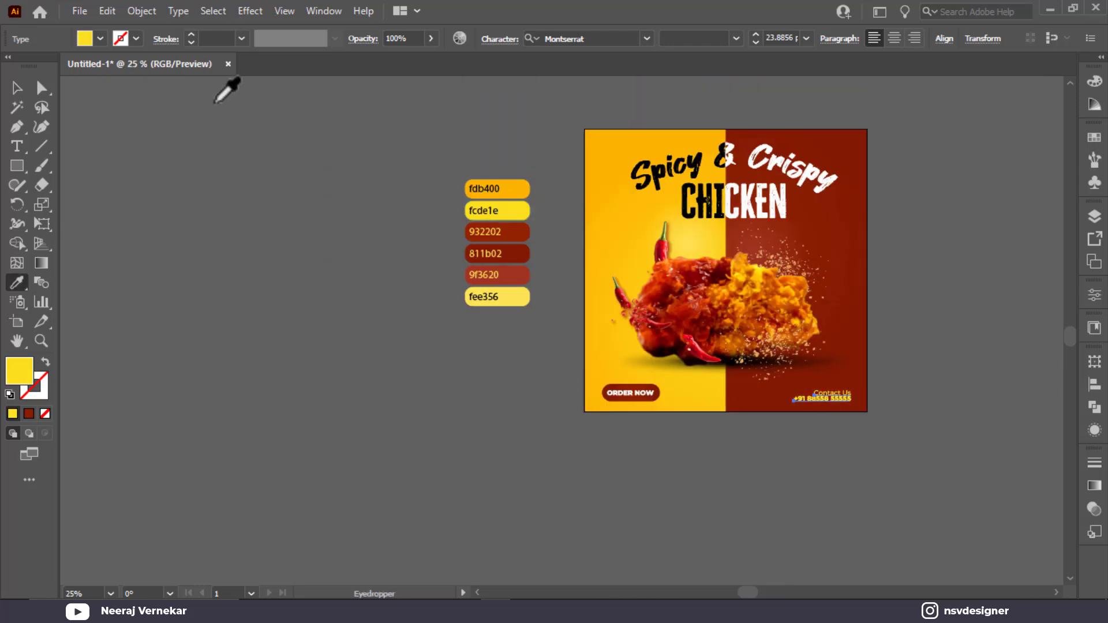
pyautogui.press('v')
pyautogui.scroll(-1, 895, 406)
pyautogui.scroll(3, 895, 405)
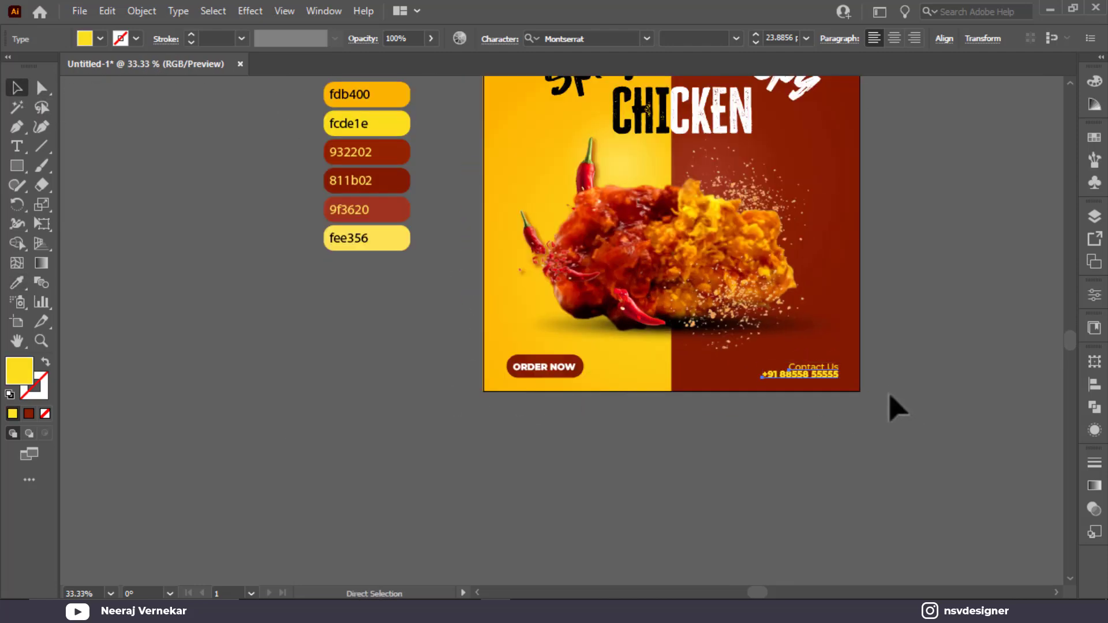
pyautogui.click(873, 414)
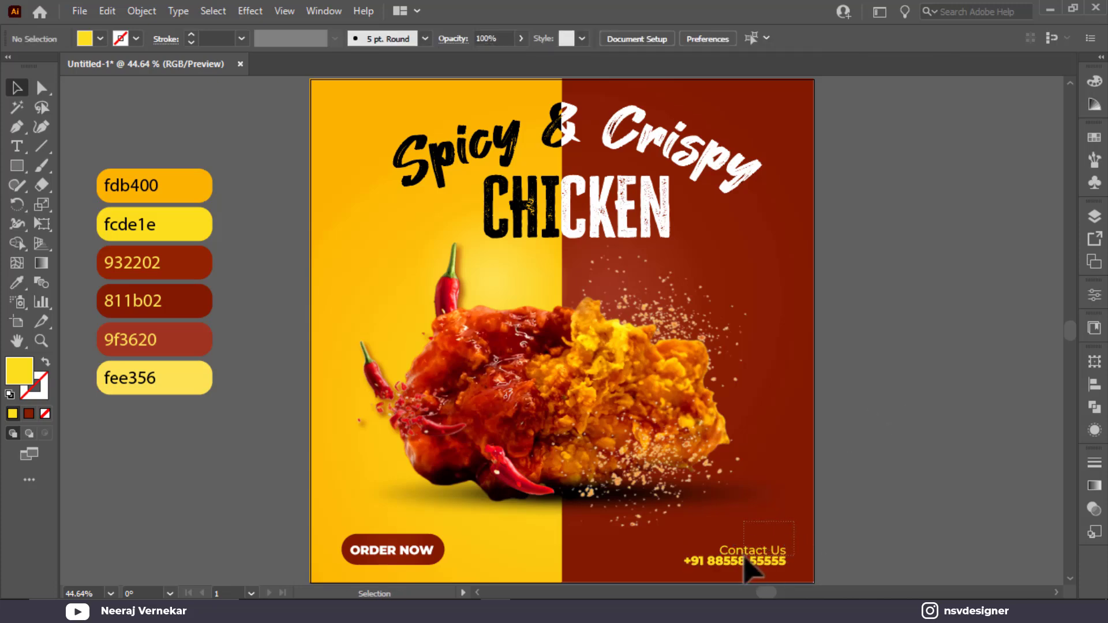
# Step: Enlarge the contact text group slightly and align its bottom edge with the "ORDER NOW" button
pyautogui.click(745, 563)
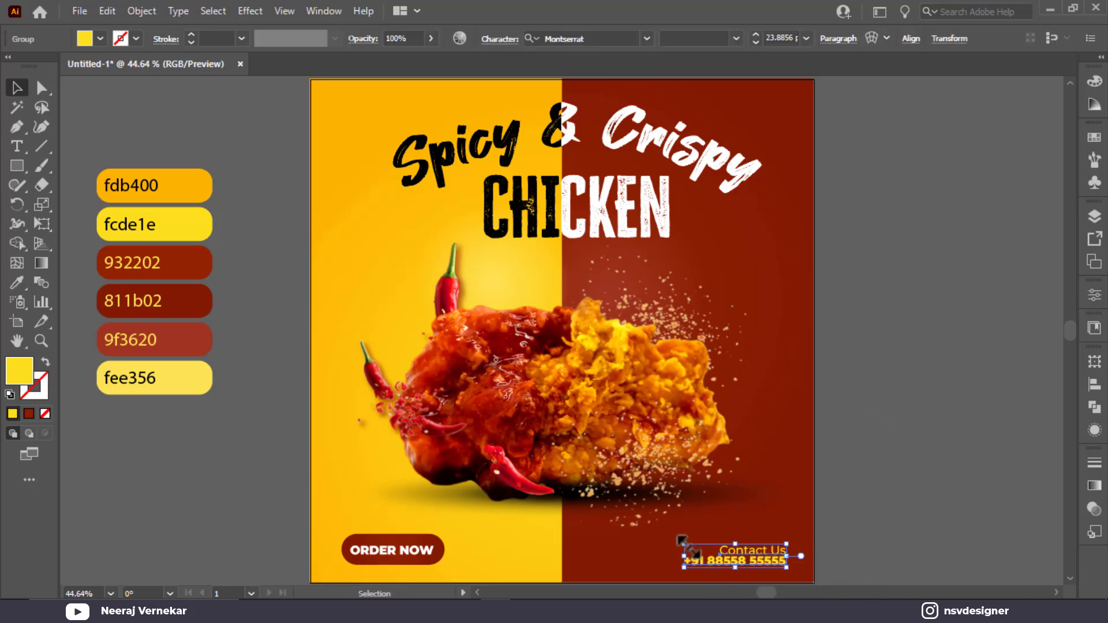
pyautogui.moveTo(683, 543); pyautogui.dragTo(673, 542)
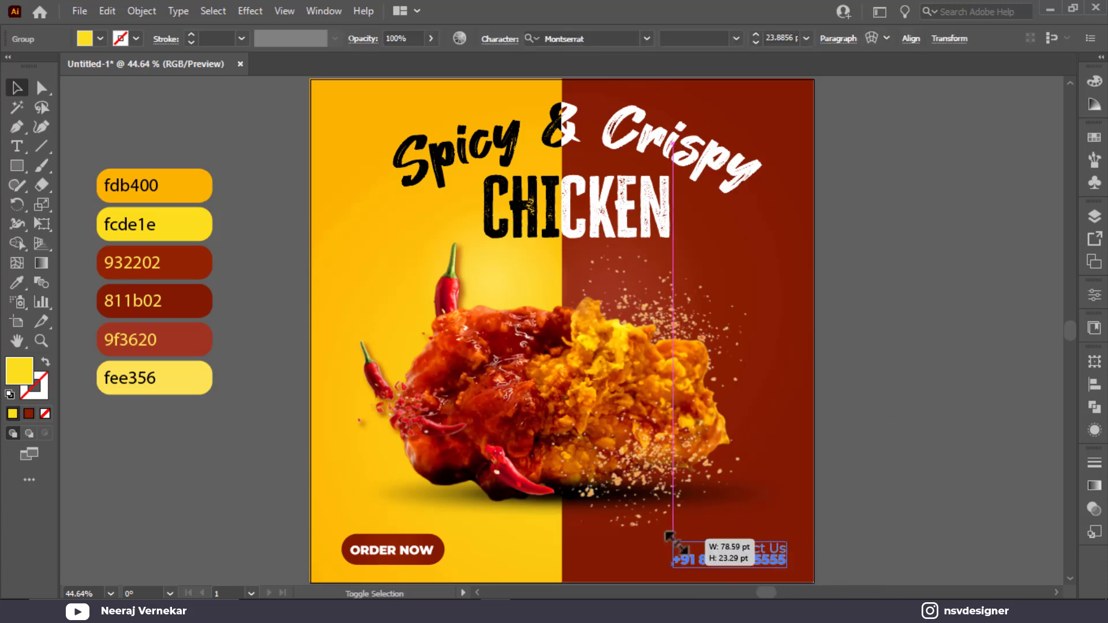
pyautogui.click(376, 554)
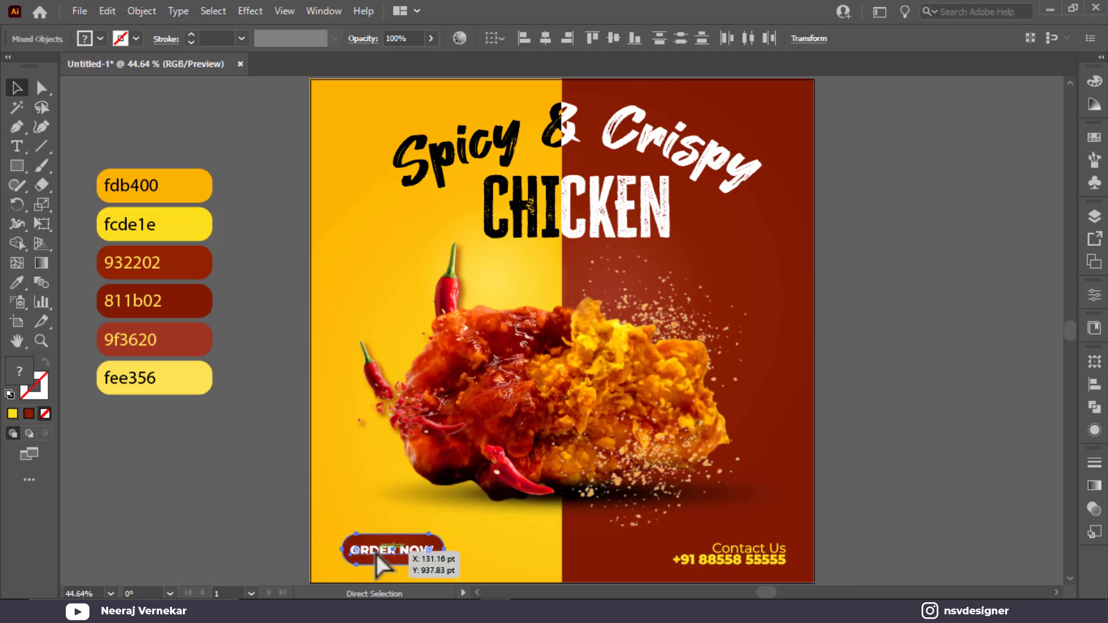
pyautogui.keyDown('shift'); pyautogui.click(732, 559); pyautogui.keyUp('shift')
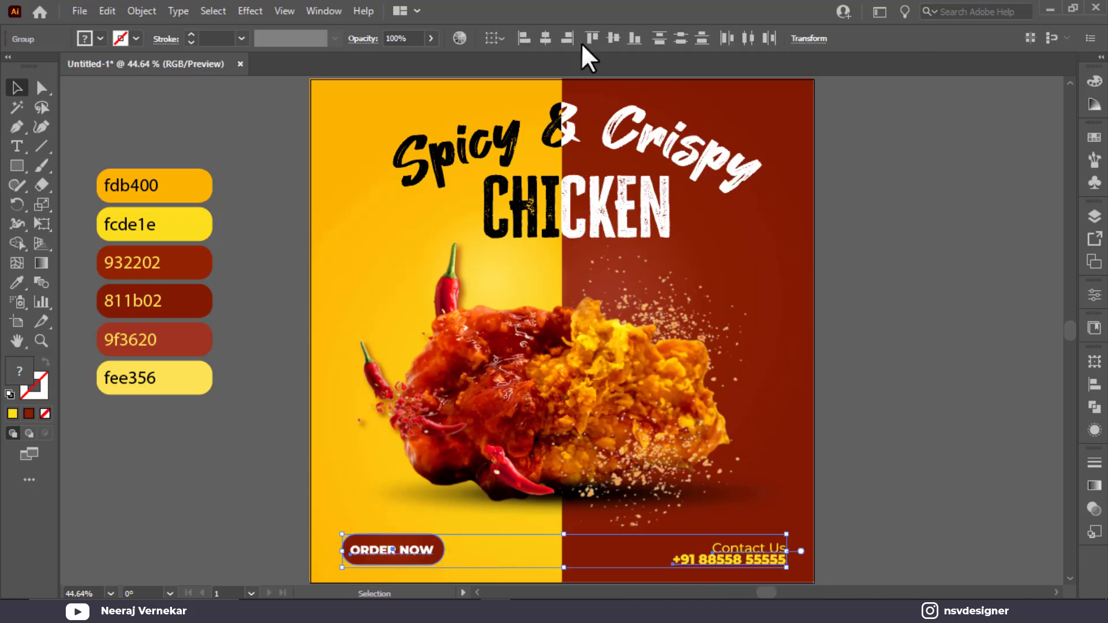
pyautogui.click(627, 39)
pyautogui.click(985, 376)
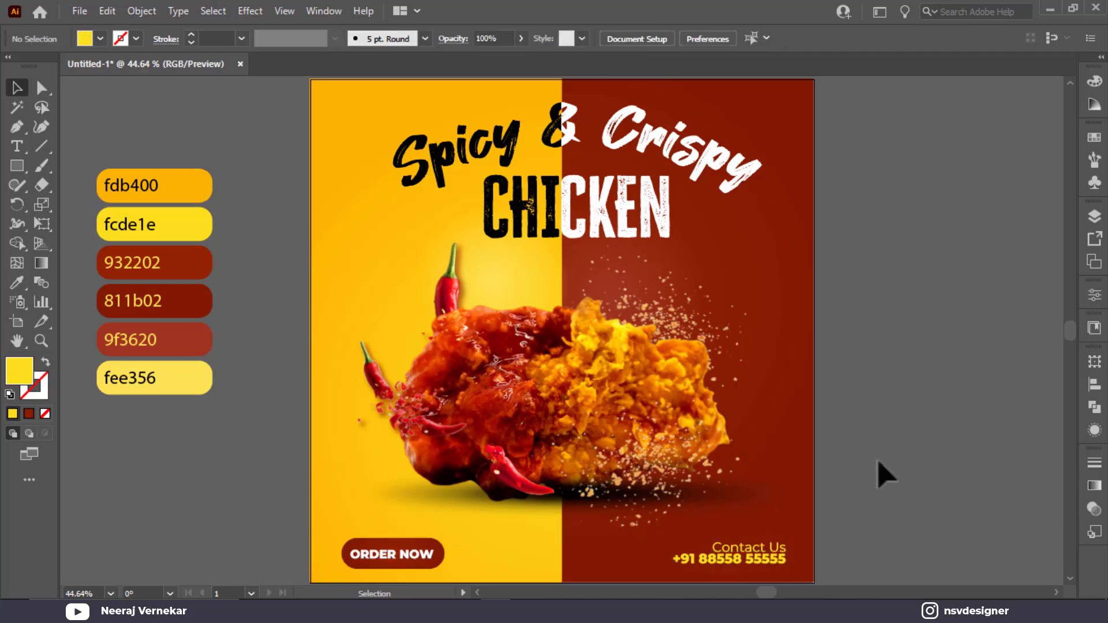
# Step: Add the text "LOGO" beside the artboard and set its Montserrat weight to Black
pyautogui.click(14, 149)
pyautogui.click(837, 281)
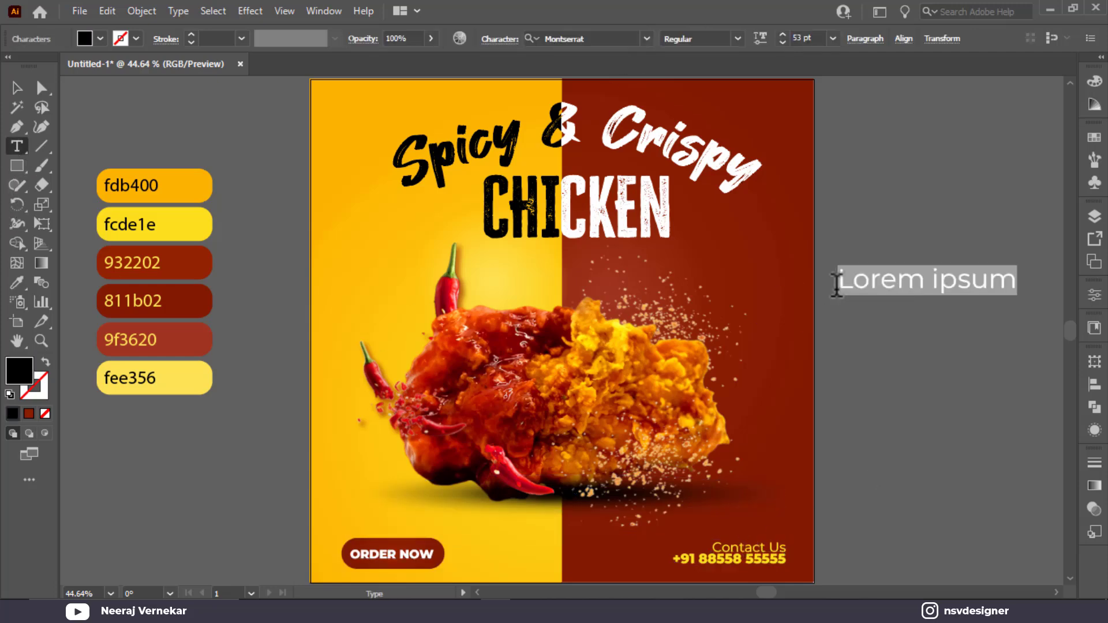
pyautogui.write('LOGO')
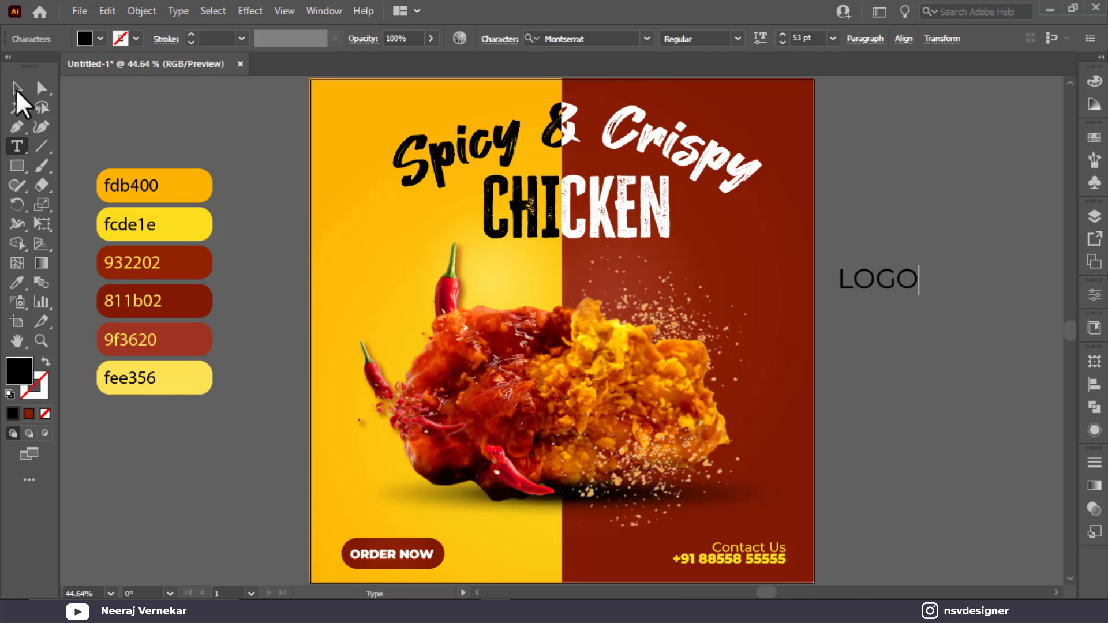
pyautogui.click(16, 90)
pyautogui.click(737, 39)
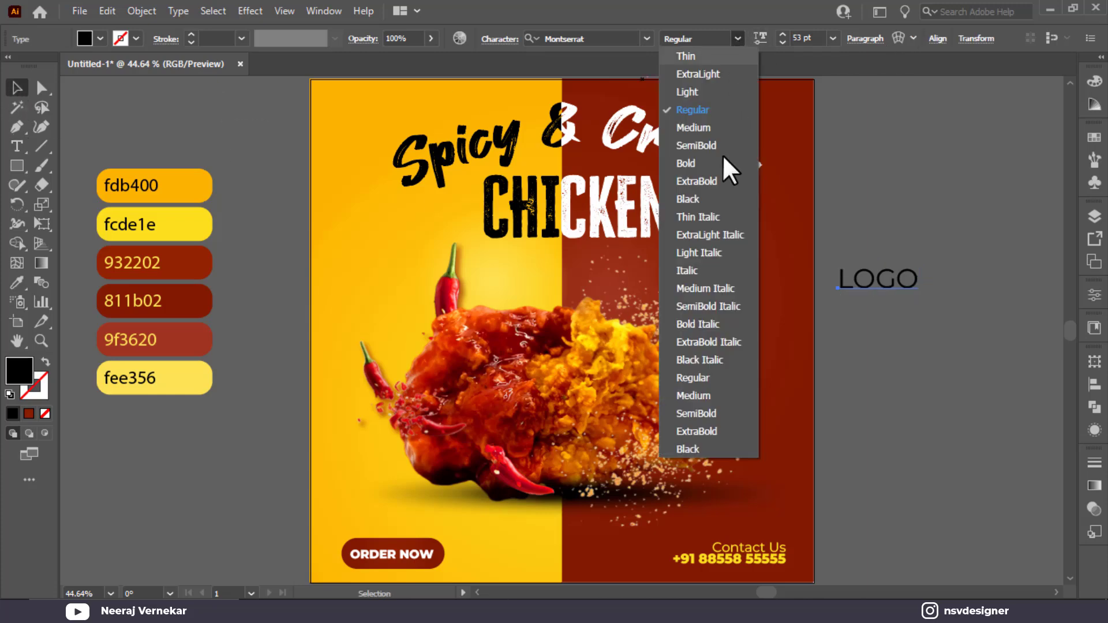
pyautogui.click(711, 196)
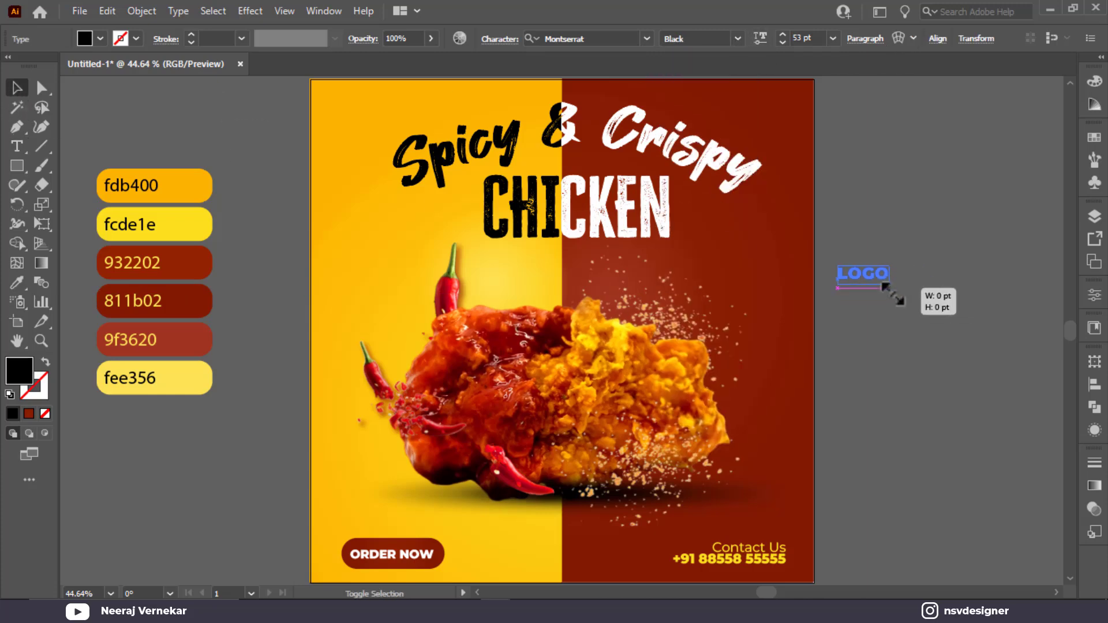
# Step: Place a smaller "LOGO" in the upper outer corner of the yellow half and color it with the 932202 swatch
pyautogui.moveTo(887, 284); pyautogui.dragTo(384, 123)
pyautogui.press('i')
pyautogui.click(171, 262)
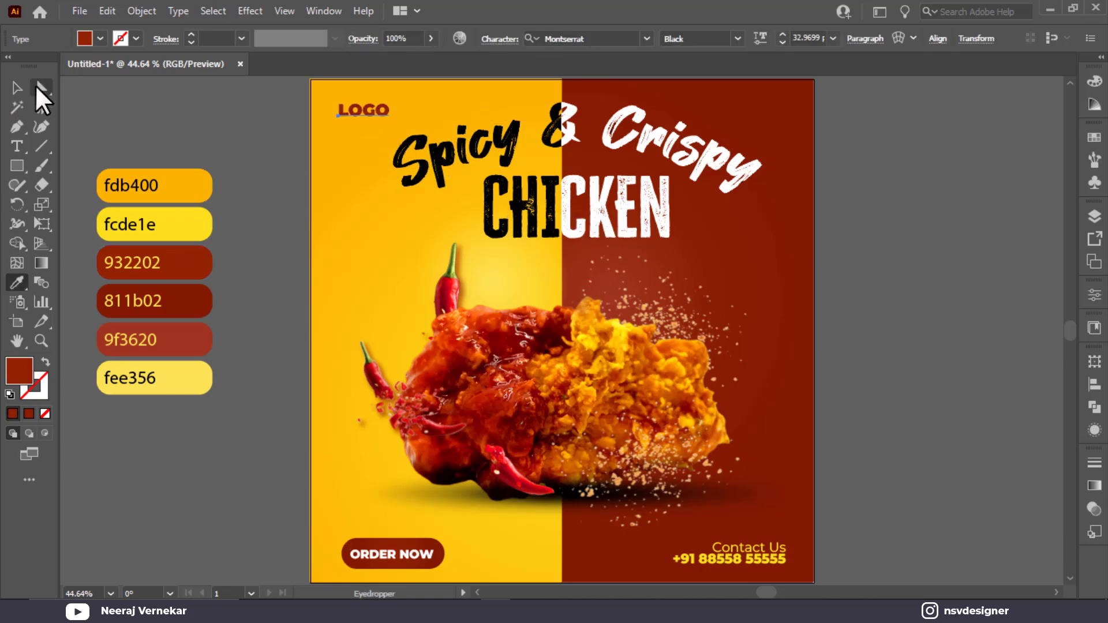
pyautogui.click(17, 88)
pyautogui.click(203, 140)
# Step: Duplicate "LOGO" directly below itself and change the copy to "HERE"
pyautogui.scroll(2, 377, 122)
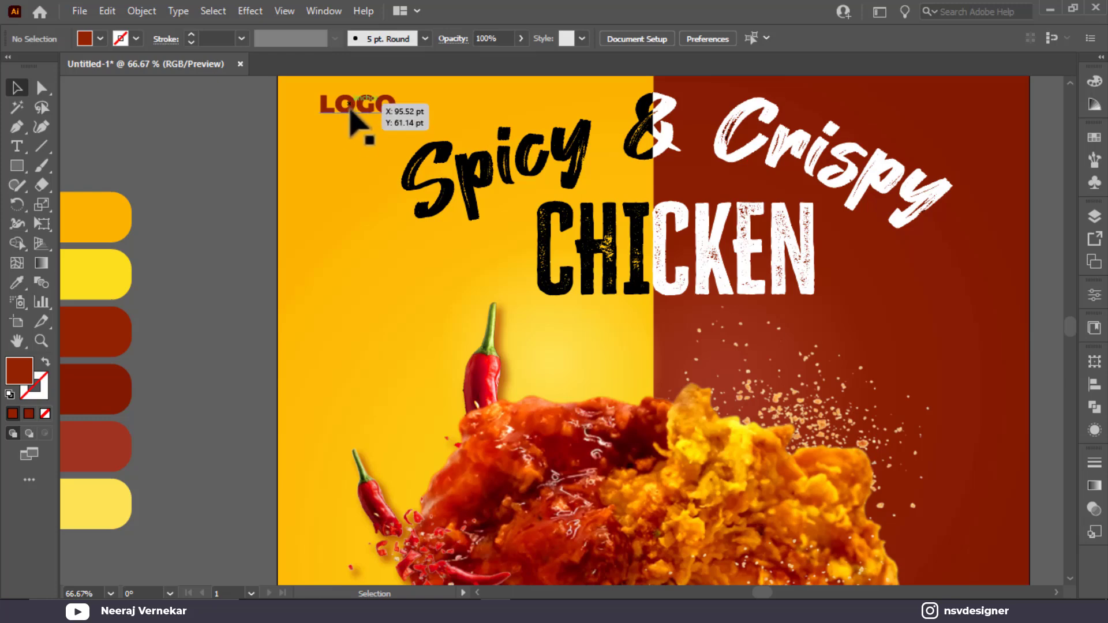
pyautogui.scroll(1, 355, 118)
pyautogui.moveTo(358, 146); pyautogui.dragTo(358, 168)
pyautogui.doubleClick(359, 167)
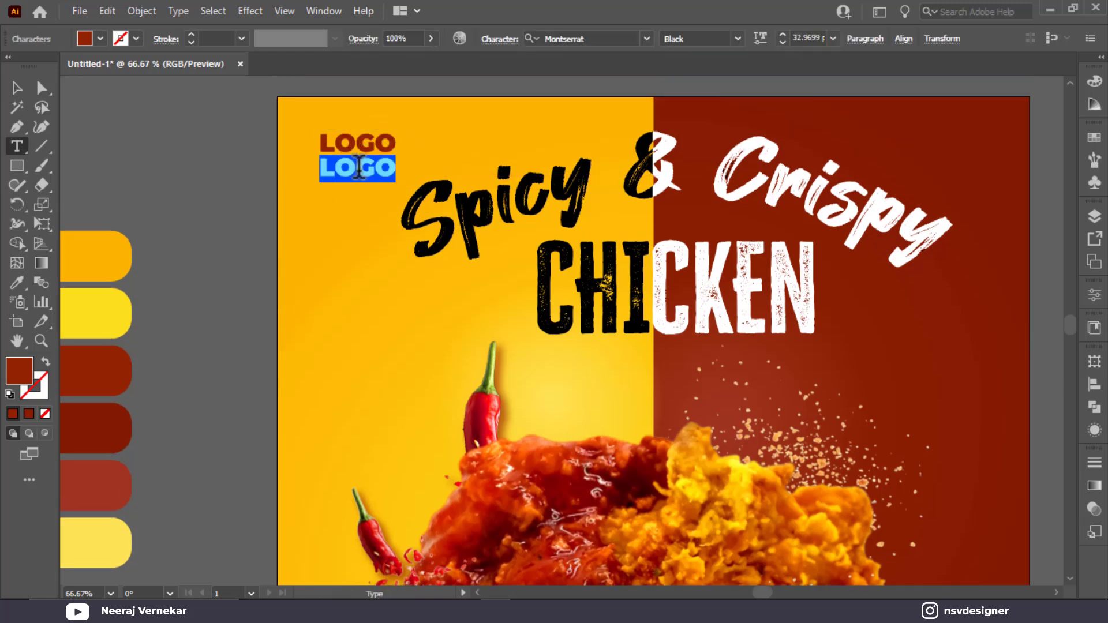
pyautogui.write('HERE')
pyautogui.click(14, 88)
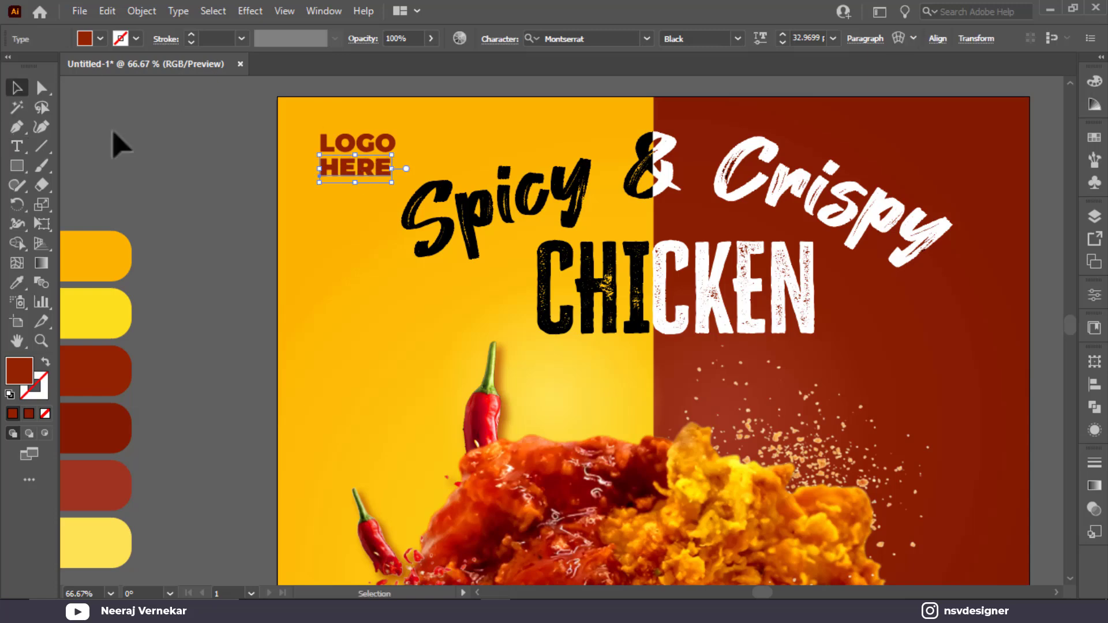
# Step: Scale "HERE" to match the width of "LOGO" and shrink the two lines together
pyautogui.moveTo(392, 182); pyautogui.dragTo(396, 184)
pyautogui.moveTo(408, 138); pyautogui.dragTo(375, 176)
pyautogui.hotkey('ctrl', '0')
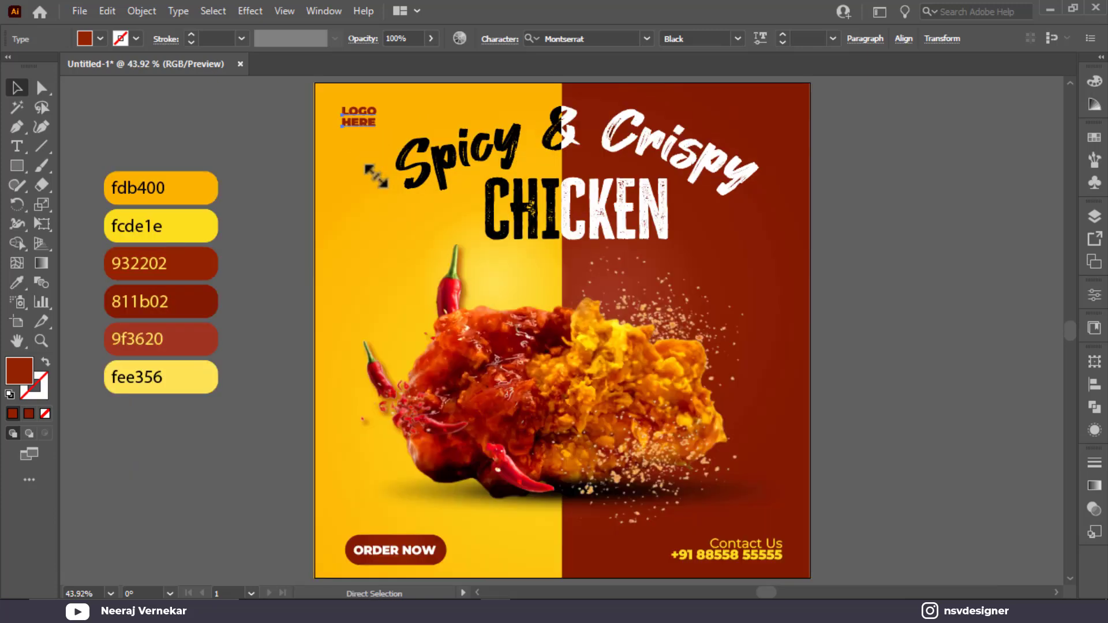
# Step: Align the left edges of the "LOGO HERE" group and the "ORDER NOW" button
pyautogui.keyDown('shift'); pyautogui.click(378, 489); pyautogui.keyUp('shift')
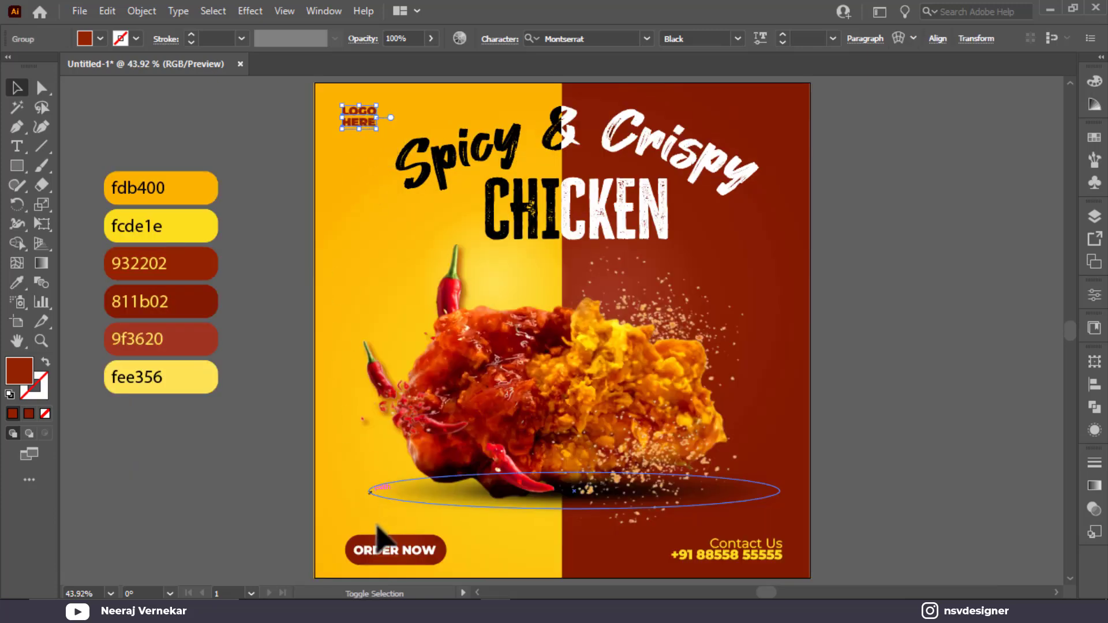
pyautogui.keyDown('shift'); pyautogui.click(384, 550); pyautogui.keyUp('shift')
pyautogui.click(520, 39)
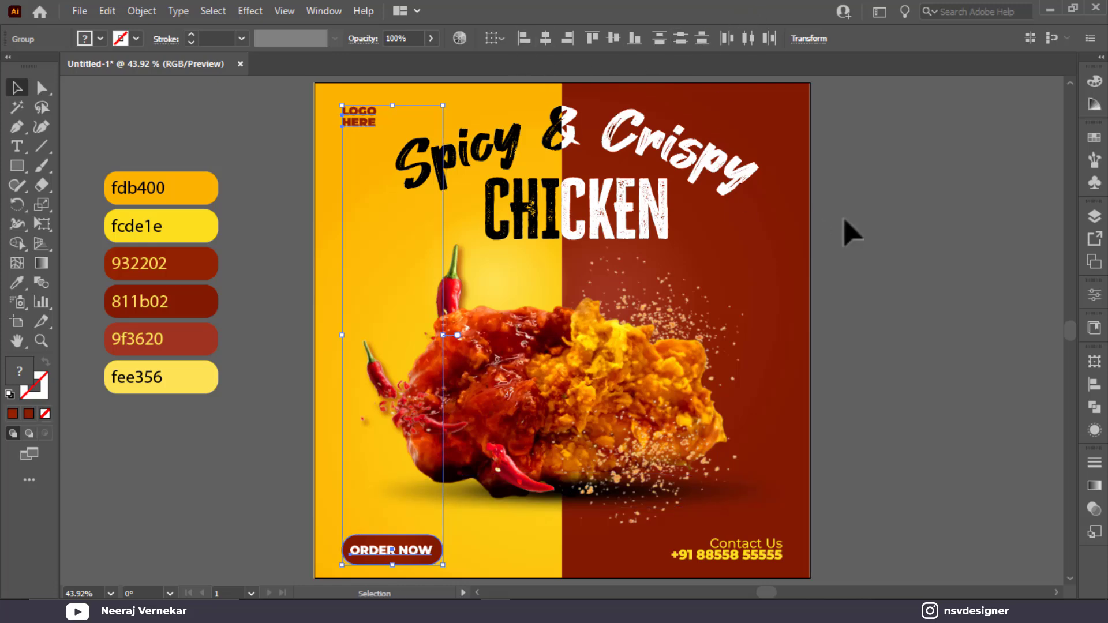
pyautogui.click(831, 306)
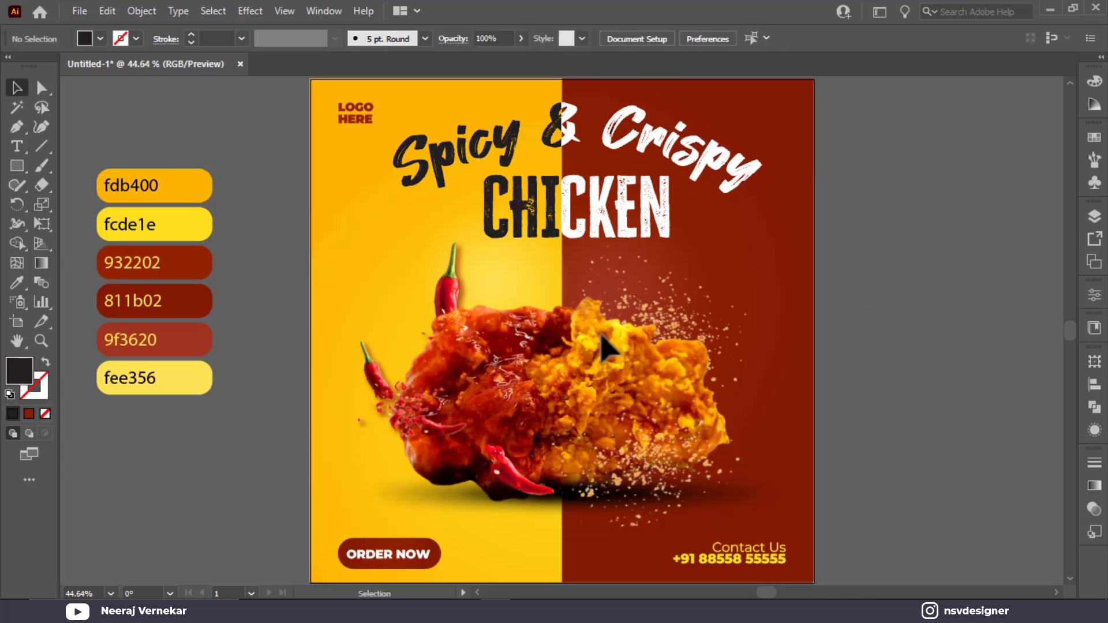
# Step: Add "12%" and "Off" as two stacked text lines beside the artboard in the Hey August font
pyautogui.click(17, 146)
pyautogui.click(866, 269)
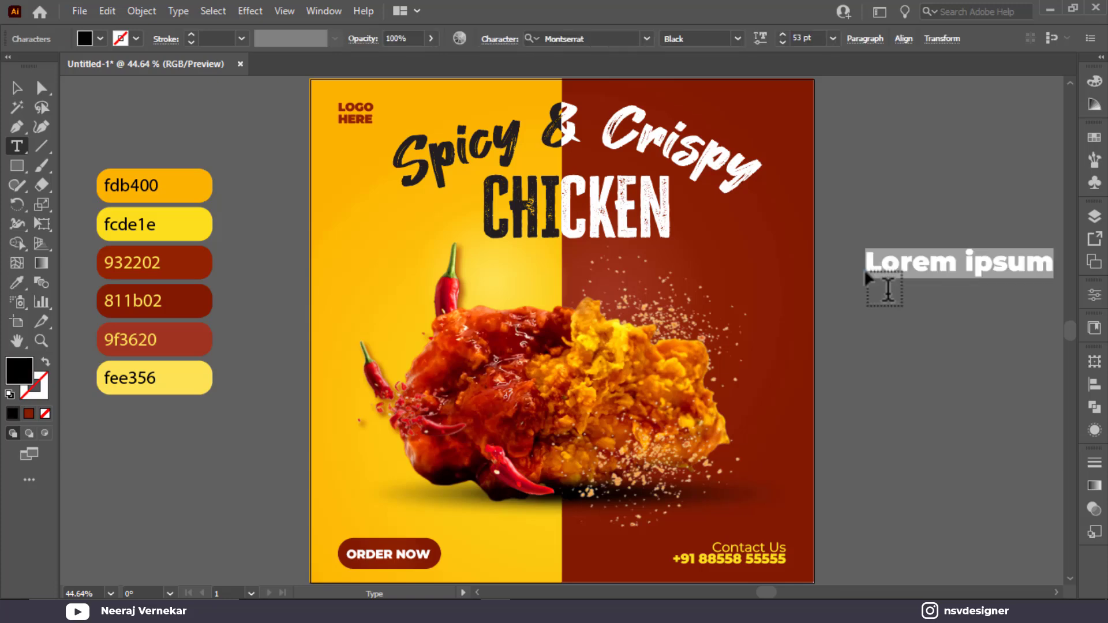
pyautogui.write('12')
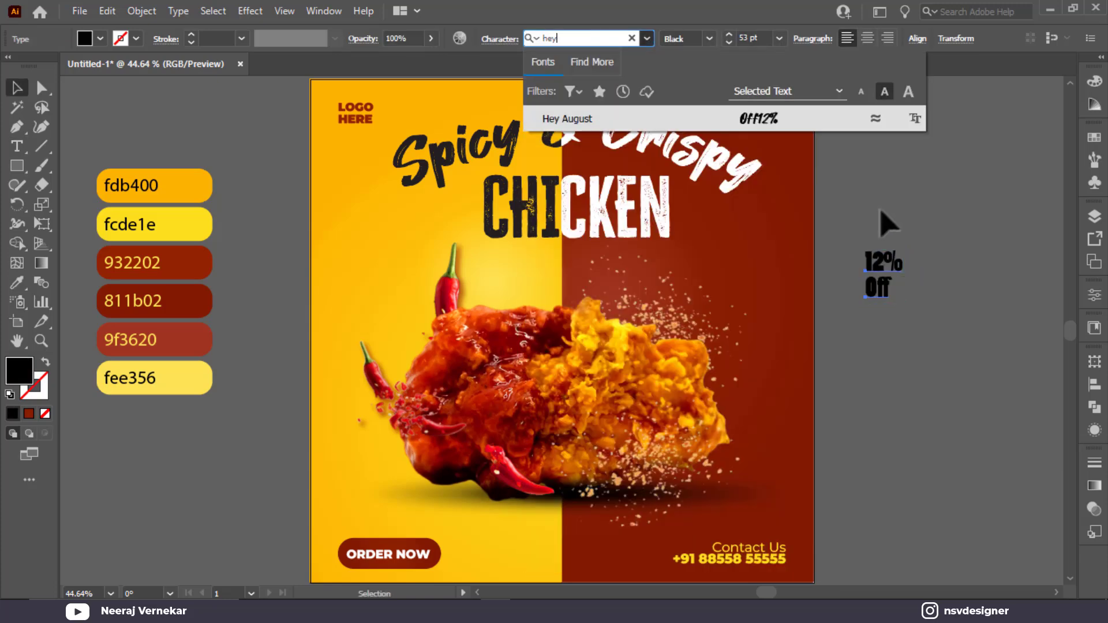
pyautogui.press('Return')
pyautogui.press('Escape')
pyautogui.click(909, 321)
pyautogui.click(888, 289)
# Step: Scale "Off" down to about 39.6 pt and tuck it closely under "12%"
pyautogui.scroll(4, 878, 291)
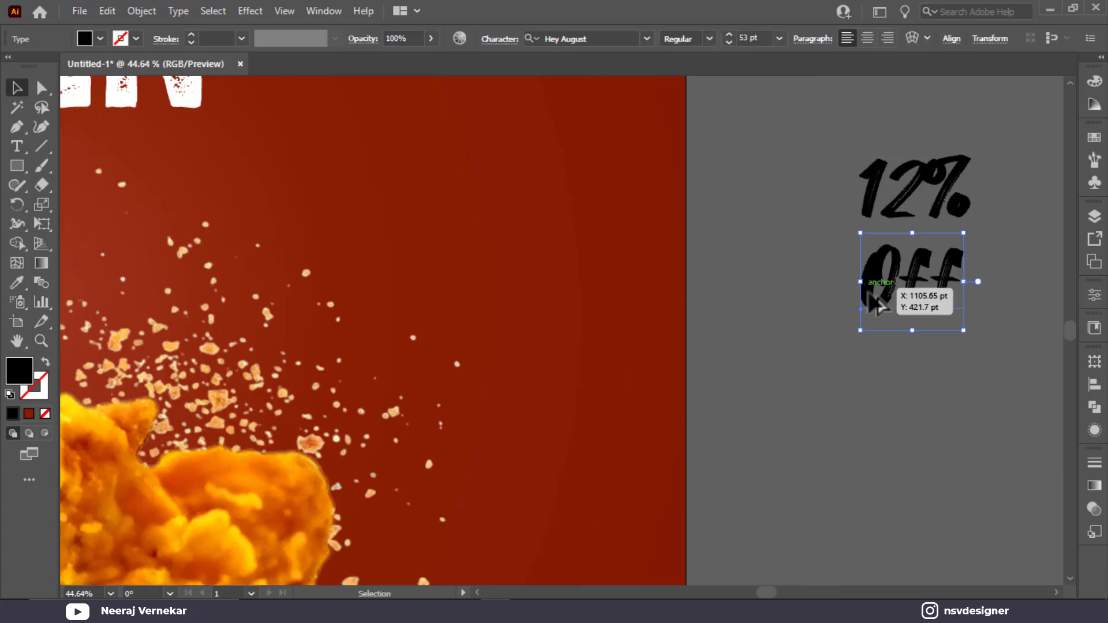
pyautogui.scroll(-2, 980, 282)
pyautogui.click(1014, 271)
pyautogui.click(956, 288)
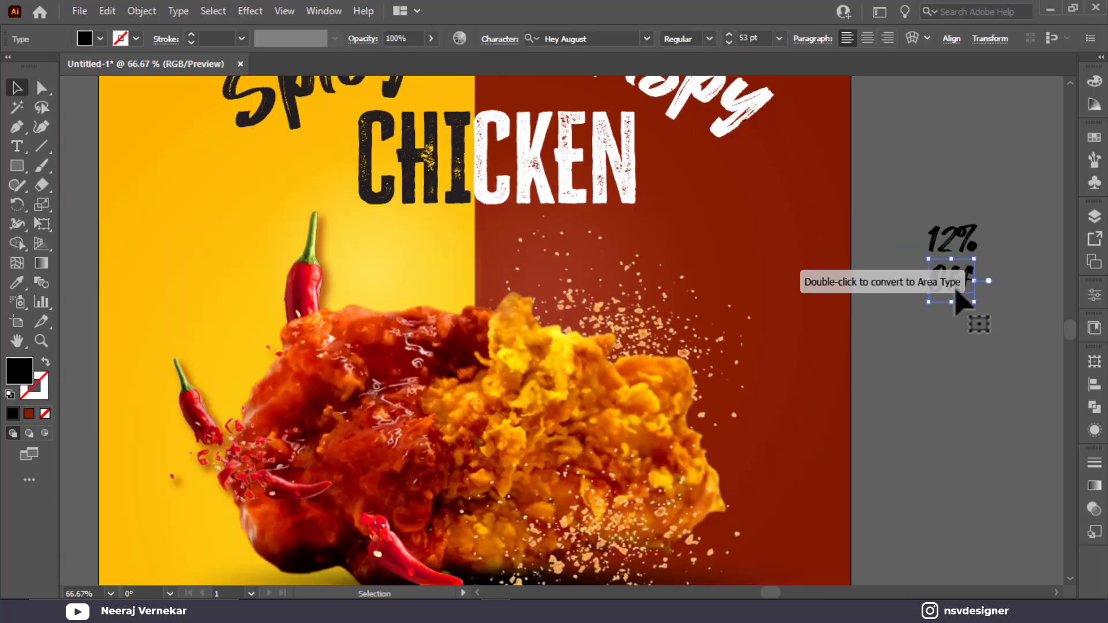
pyautogui.scroll(2, 996, 294)
pyautogui.click(997, 299)
pyautogui.click(944, 313)
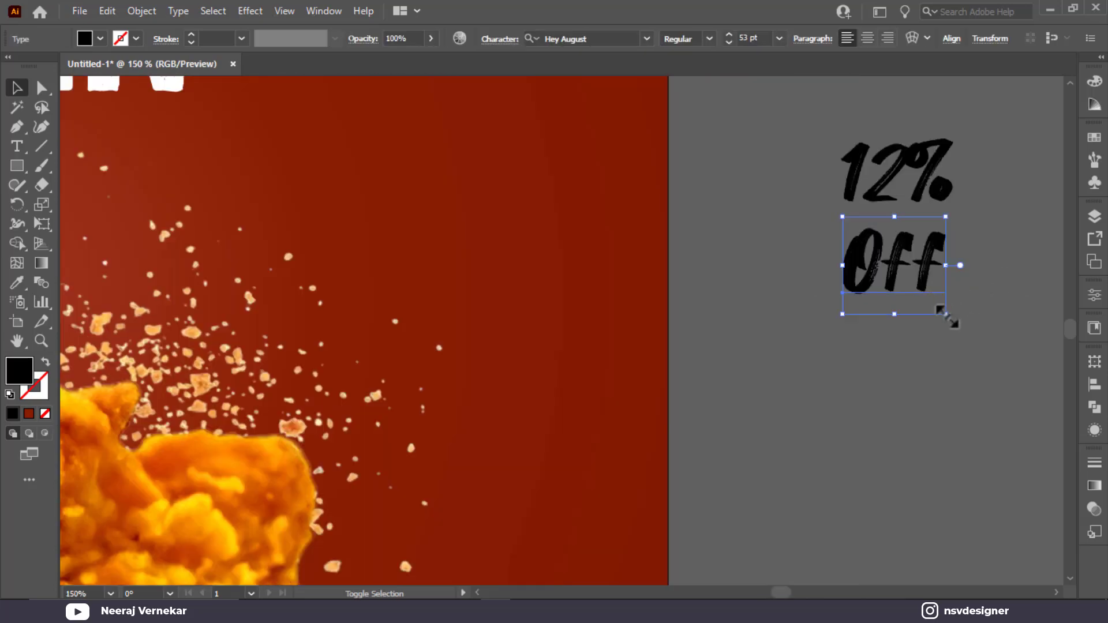
pyautogui.moveTo(946, 315); pyautogui.dragTo(907, 267)
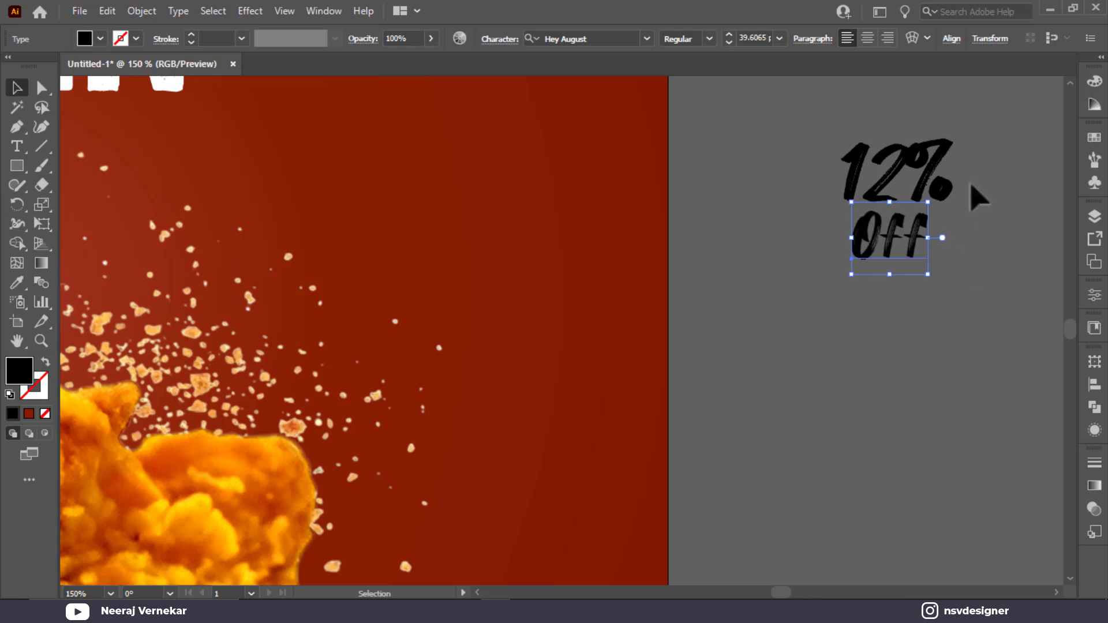
# Step: Give both "12% Off" lines a dark grey fill and move them onto the yellow half beside the upper chili
pyautogui.moveTo(980, 198); pyautogui.dragTo(884, 274)
pyautogui.hotkey('ctrl', '0')
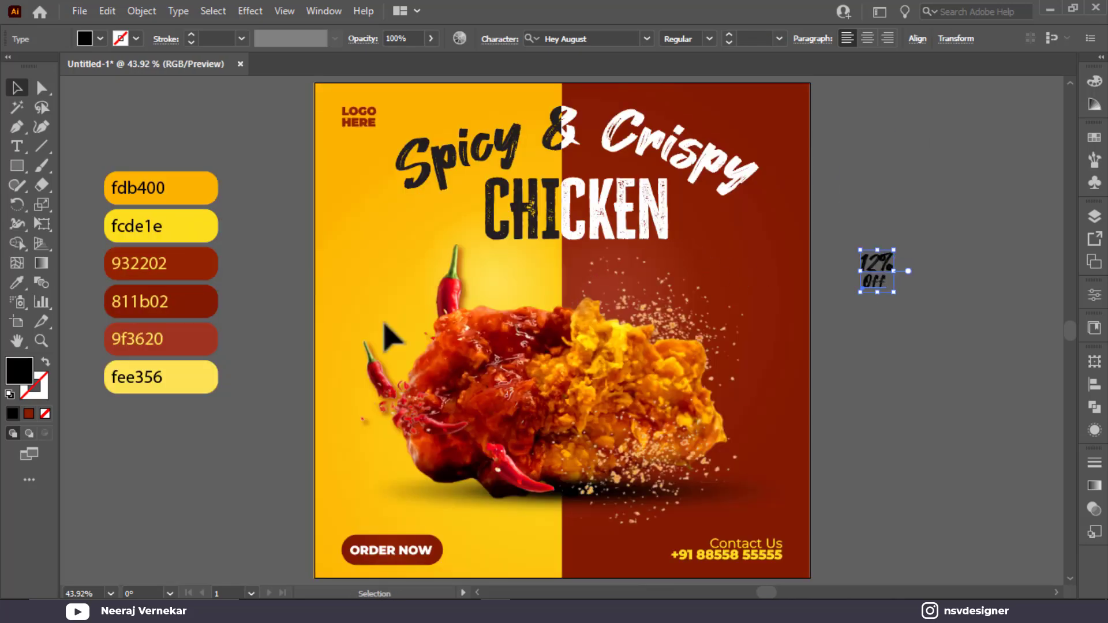
pyautogui.click(100, 38)
pyautogui.click(20, 121)
pyautogui.moveTo(878, 270); pyautogui.dragTo(381, 297)
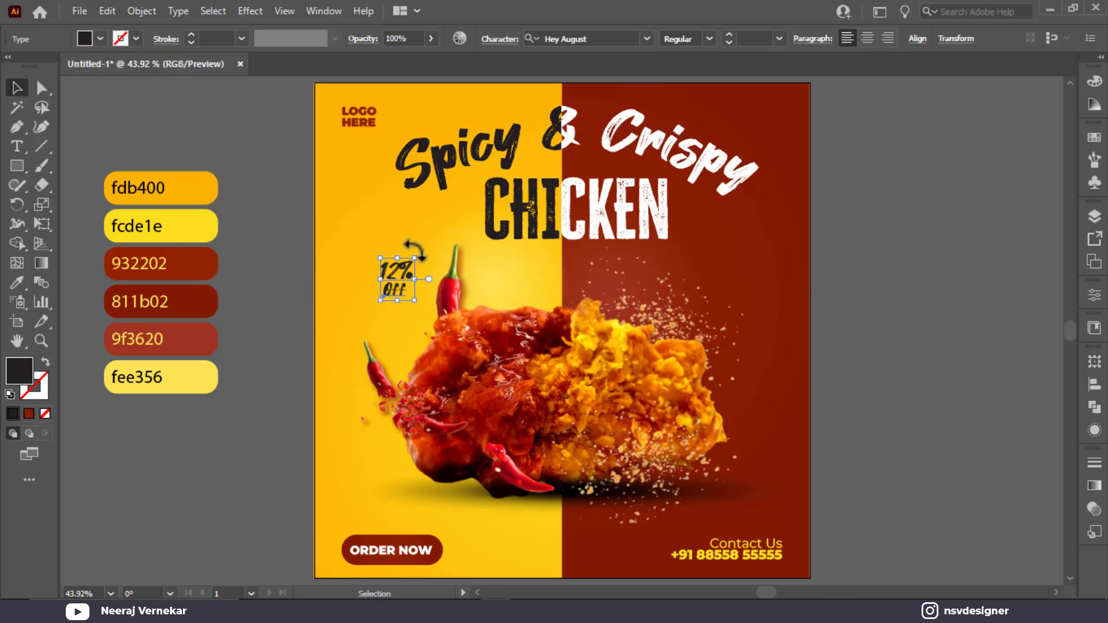
# Step: Rotate the "12% Off" text slightly counterclockwise and shift it a little up and away from the chili
pyautogui.moveTo(415, 250); pyautogui.dragTo(406, 244)
pyautogui.scroll(2, 406, 245)
pyautogui.moveTo(402, 283)
pyautogui.mouseDown()
pyautogui.moveTo(401, 267)
pyautogui.moveTo(392, 289)
pyautogui.moveTo(394, 271)
pyautogui.mouseUp()
pyautogui.click(329, 383)
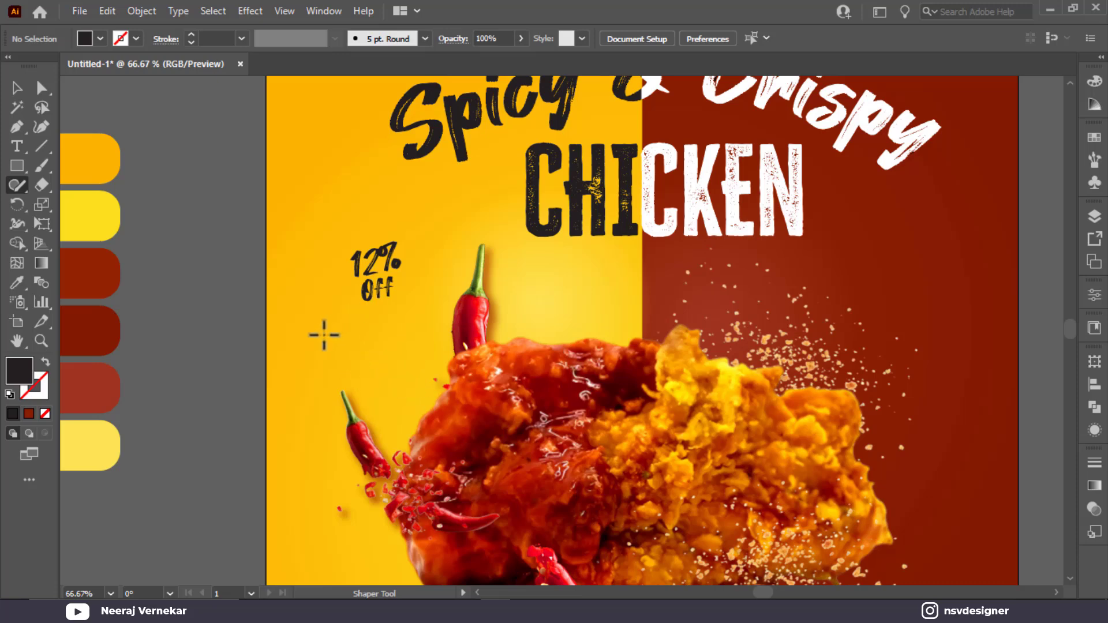
# Step: Draw a looped curve with the Pencil between "12% Off" and the chicken, with a dark grey stroke and no fill
pyautogui.click(82, 217)
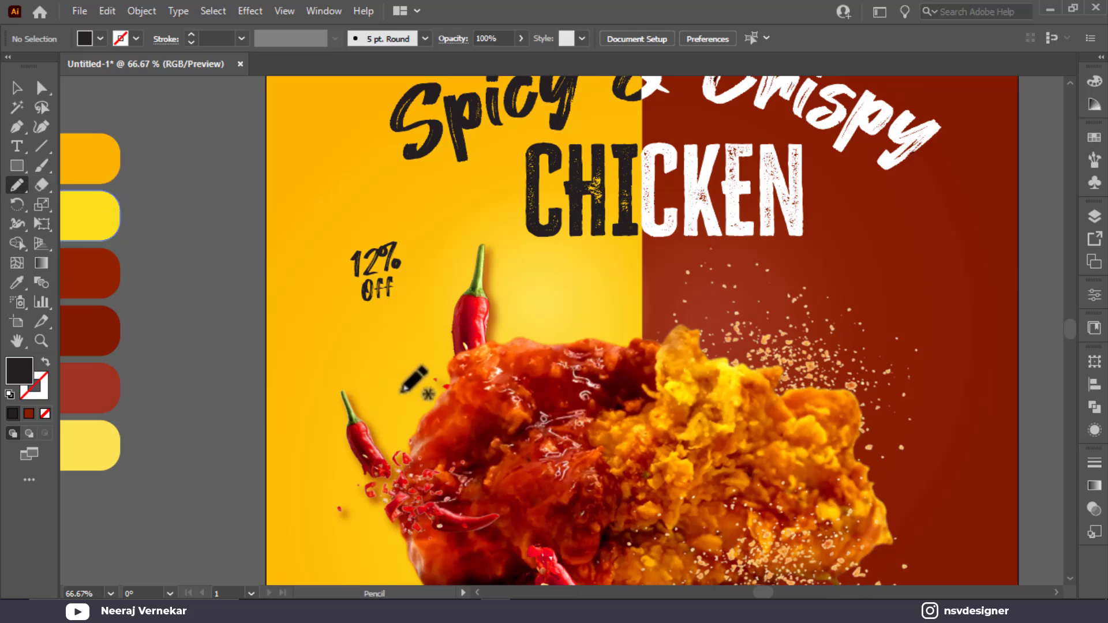
pyautogui.moveTo(423, 394)
pyautogui.mouseDown()
pyautogui.moveTo(391, 368)
pyautogui.moveTo(404, 353)
pyautogui.moveTo(405, 373)
pyautogui.moveTo(372, 375)
pyautogui.moveTo(365, 322)
pyautogui.mouseUp()
pyautogui.hotkey('shift', 'x')
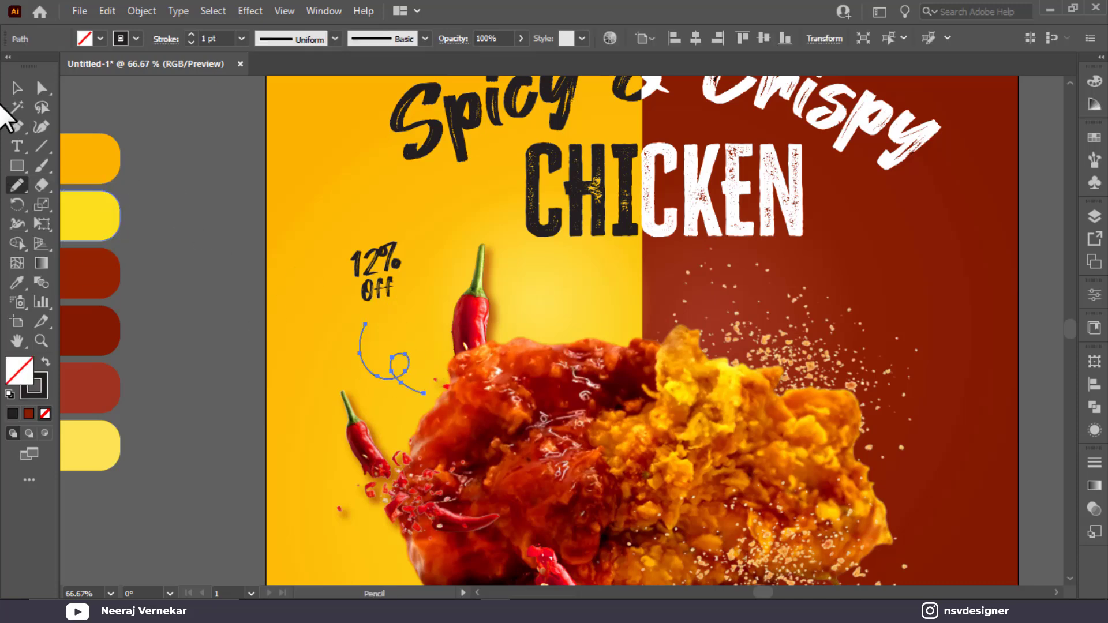
# Step: Apply the width profile tapered at both ends to the looped curve and set its stroke weight to 4 pt
pyautogui.click(17, 88)
pyautogui.click(307, 42)
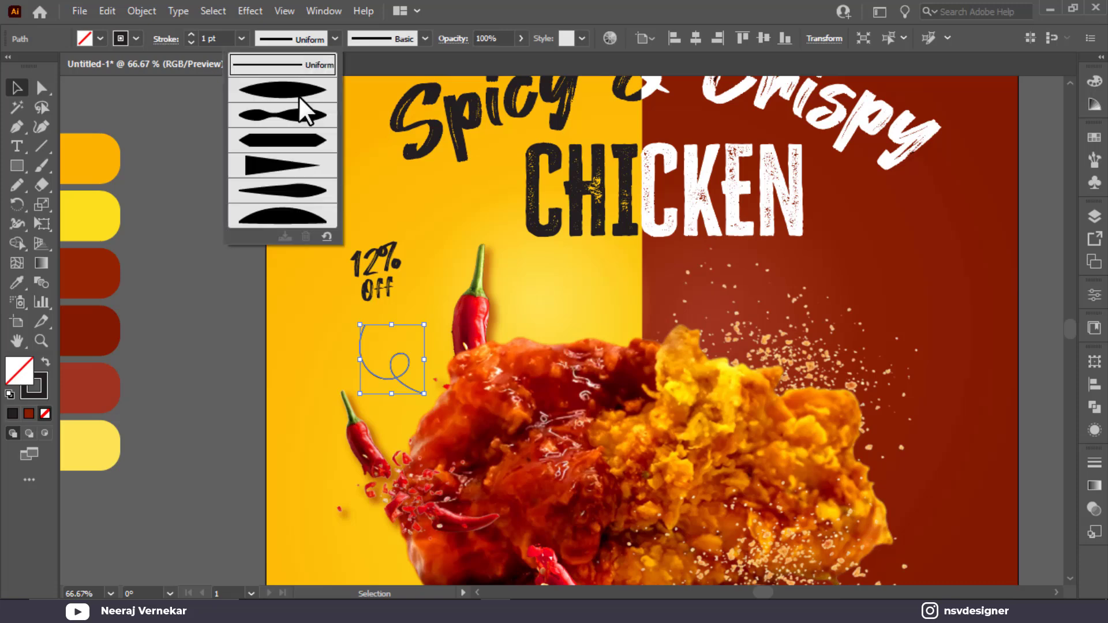
pyautogui.click(300, 96)
pyautogui.scroll(3, 216, 36)
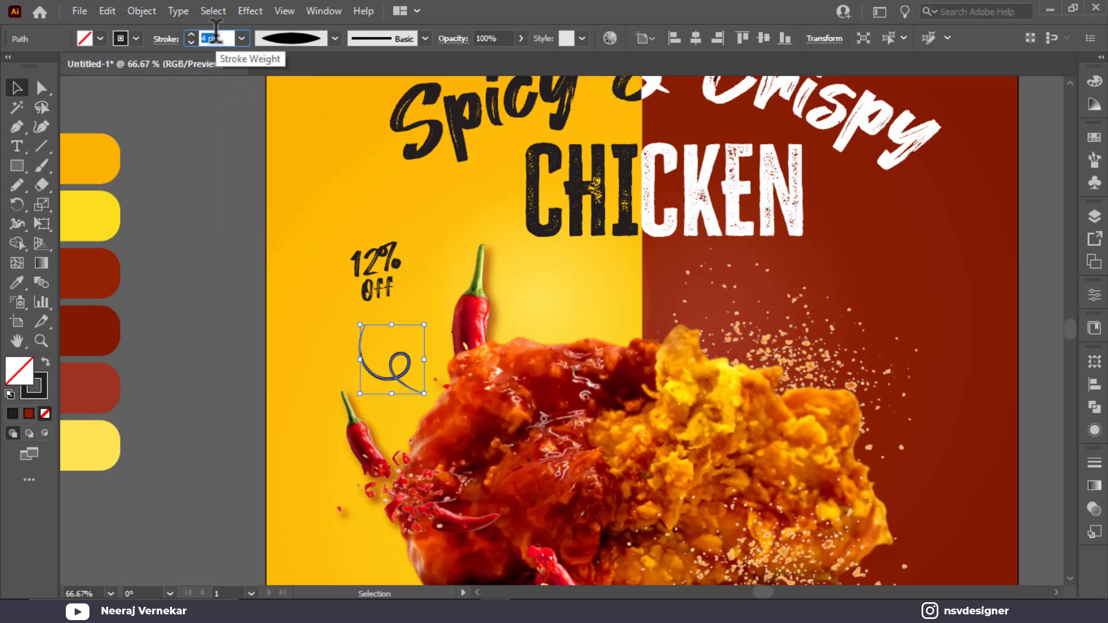
pyautogui.click(227, 237)
# Step: Create a triangle beside the looped curve using the Star tool with radii of 25 pt and 50 pt and 3 points
pyautogui.scroll(1, 361, 379)
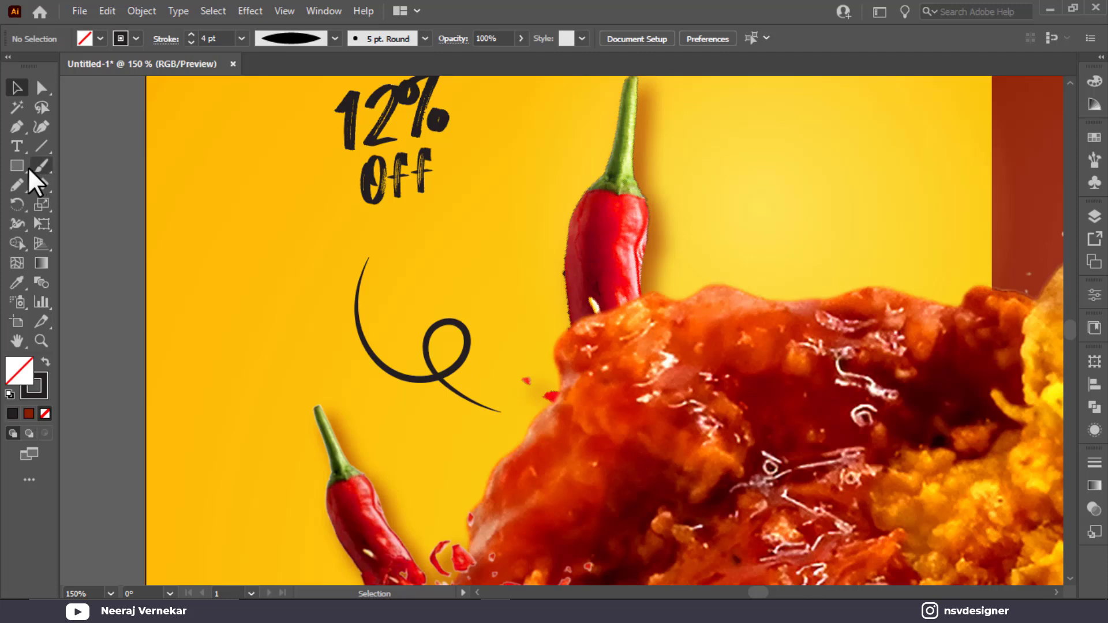
pyautogui.moveTo(28, 168); pyautogui.dragTo(78, 242)
pyautogui.click(198, 240)
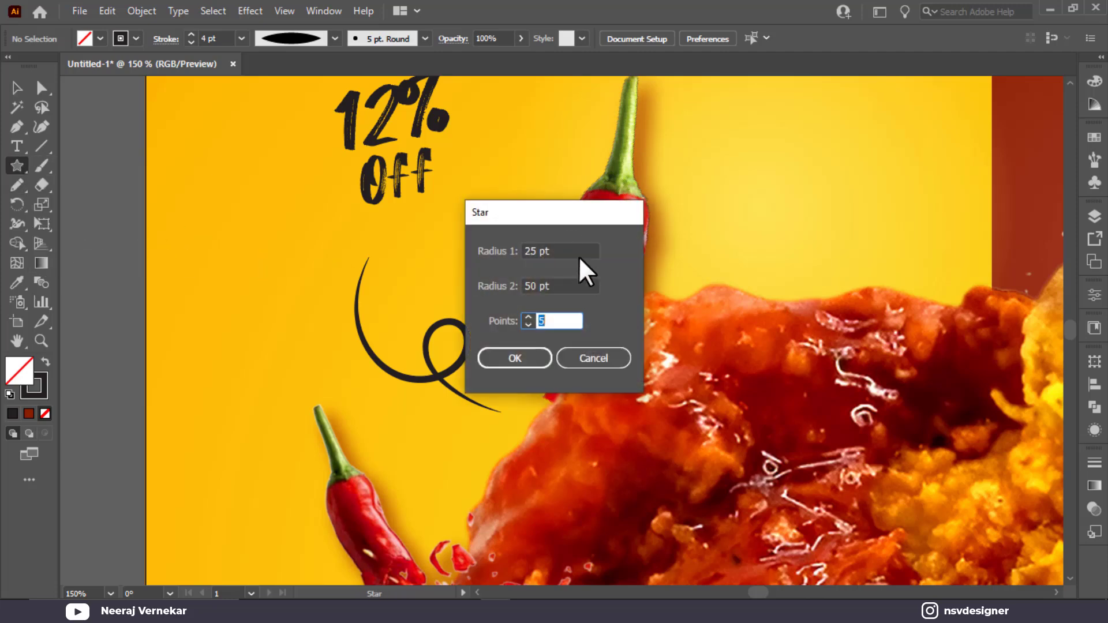
pyautogui.write('3')
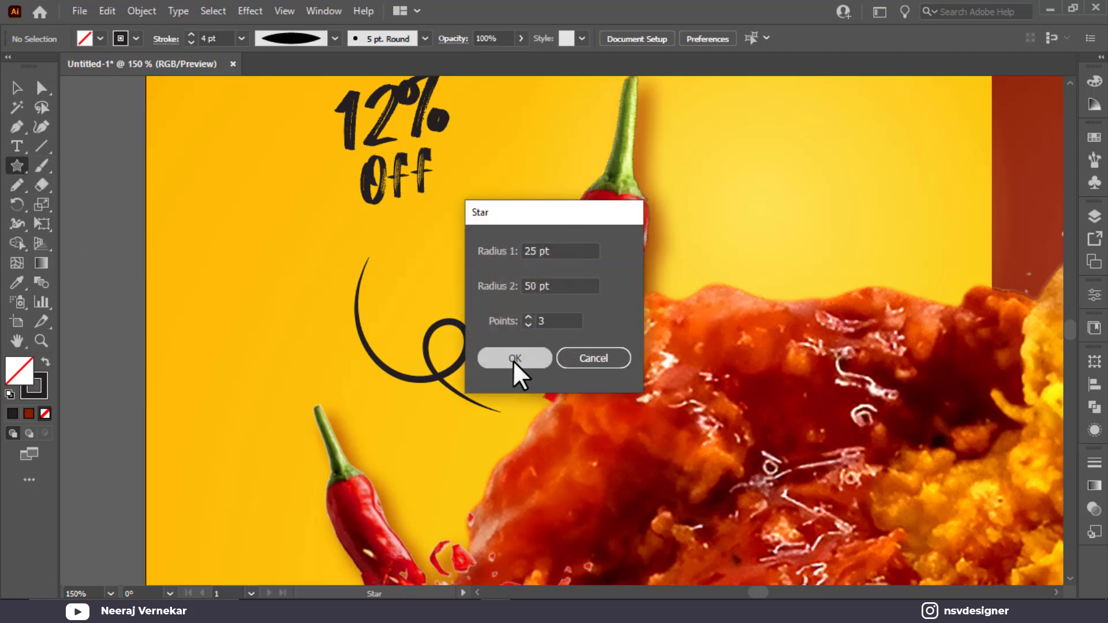
pyautogui.click(515, 359)
# Step: Shrink and rotate the triangle into an arrowhead on the looped curve's upper end, swapping its dark grey stroke to the fill
pyautogui.press('v')
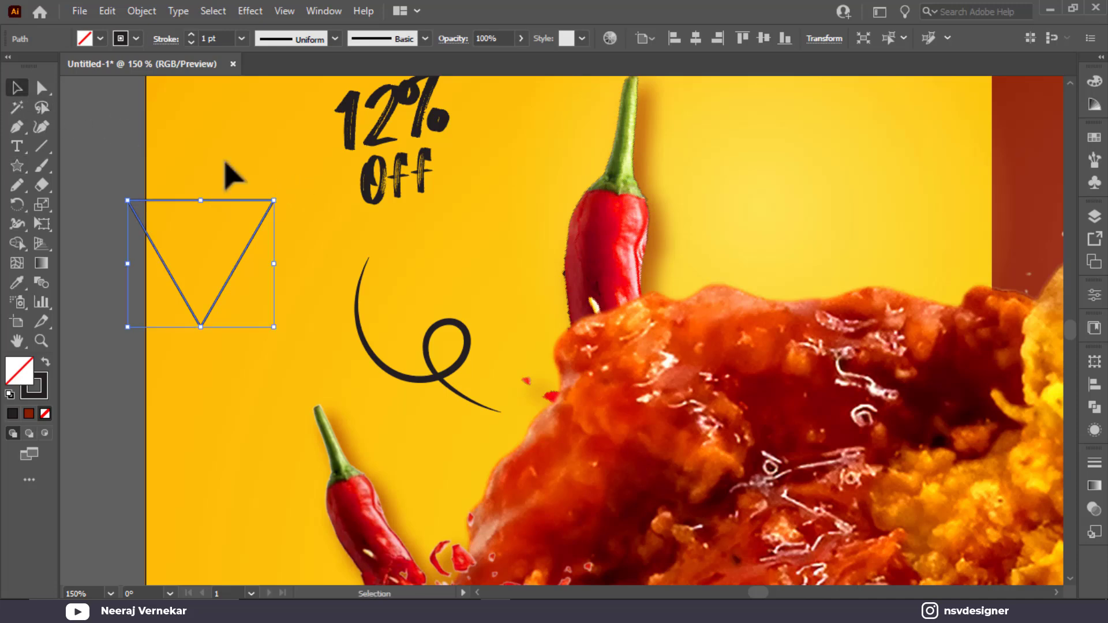
pyautogui.moveTo(279, 195); pyautogui.dragTo(198, 289)
pyautogui.moveTo(304, 261)
pyautogui.mouseDown()
pyautogui.moveTo(245, 264)
pyautogui.moveTo(230, 249)
pyautogui.moveTo(372, 266)
pyautogui.mouseUp()
pyautogui.hotkey('shift', 'x')
pyautogui.click(278, 261)
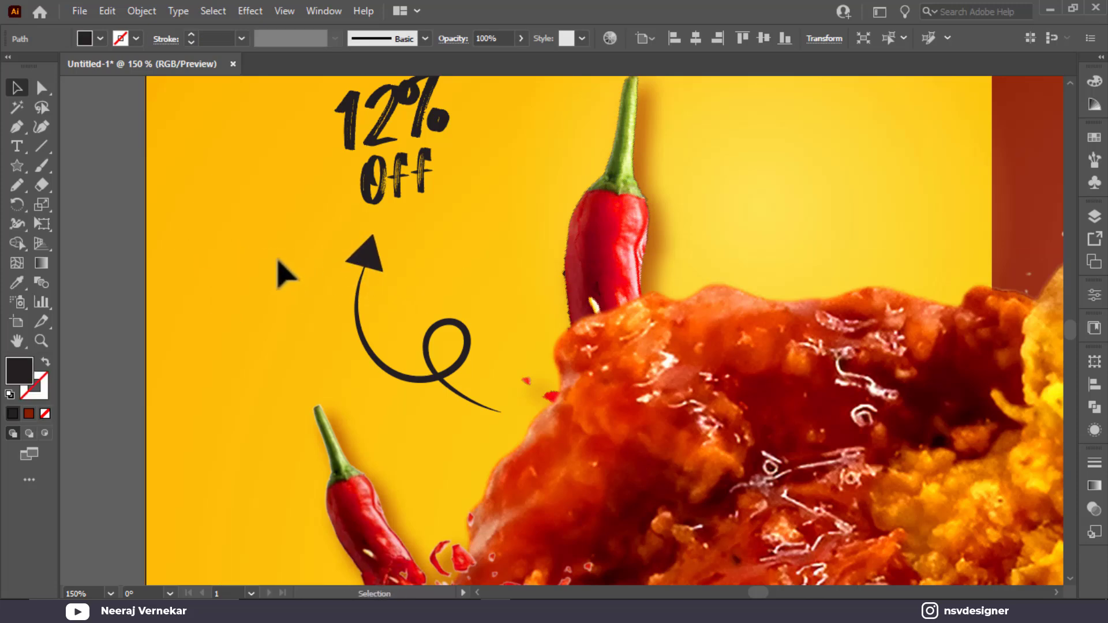
# Step: Add the text "Hurry" in Hey August on the empty canvas beside the artboard's red half
pyautogui.scroll(-1, 278, 261)
pyautogui.scroll(-1, 479, 266)
pyautogui.moveTo(675, 259); pyautogui.dragTo(511, 240)
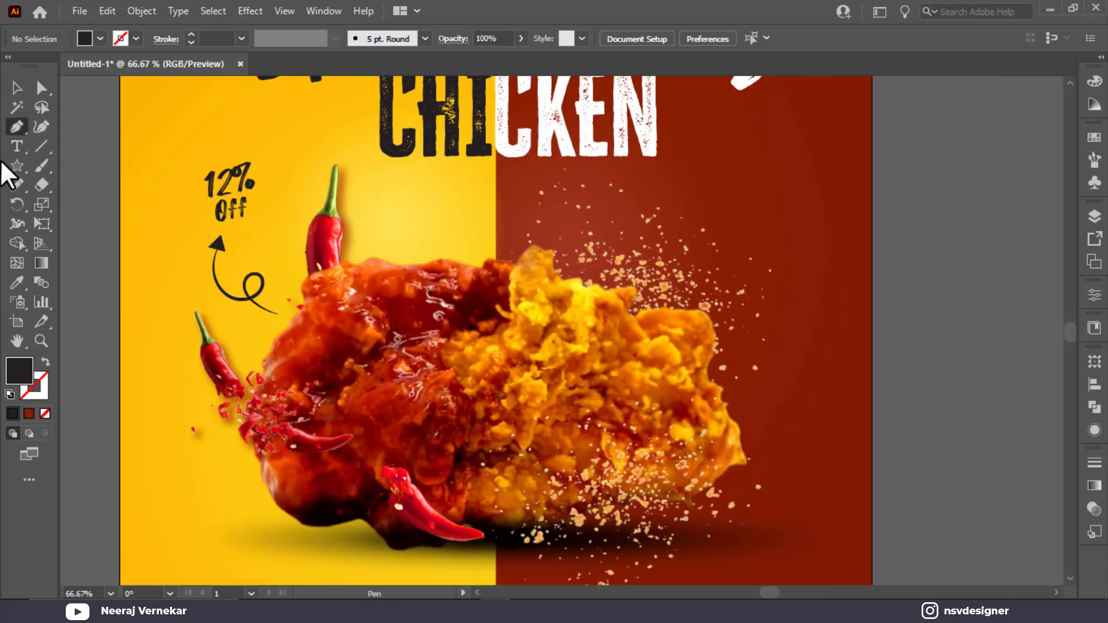
pyautogui.click(17, 147)
pyautogui.click(919, 318)
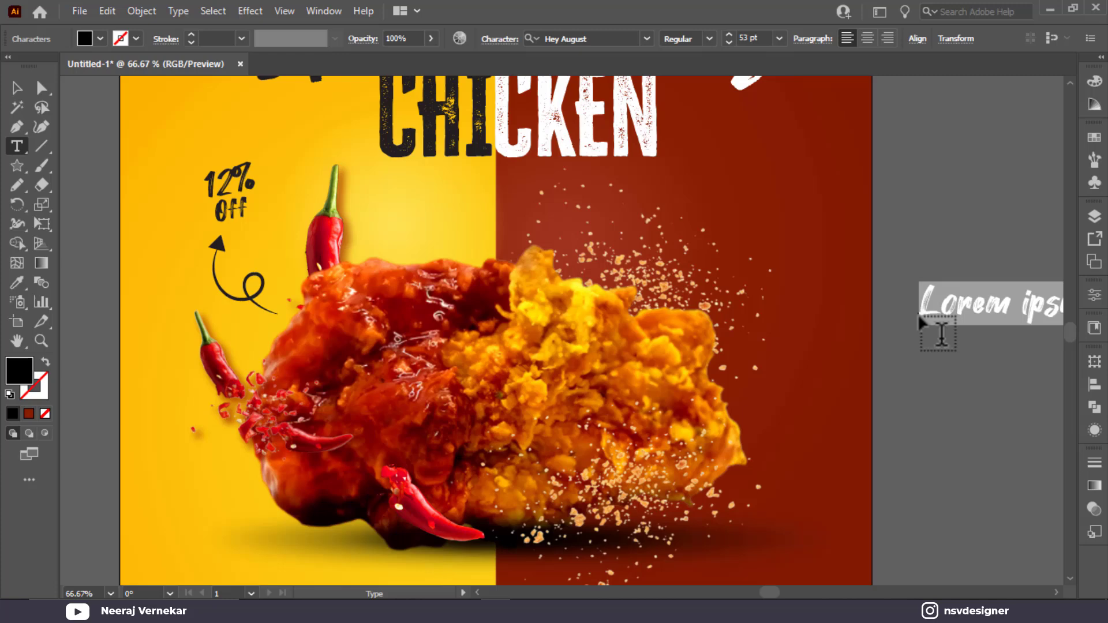
pyautogui.write('Hurru')
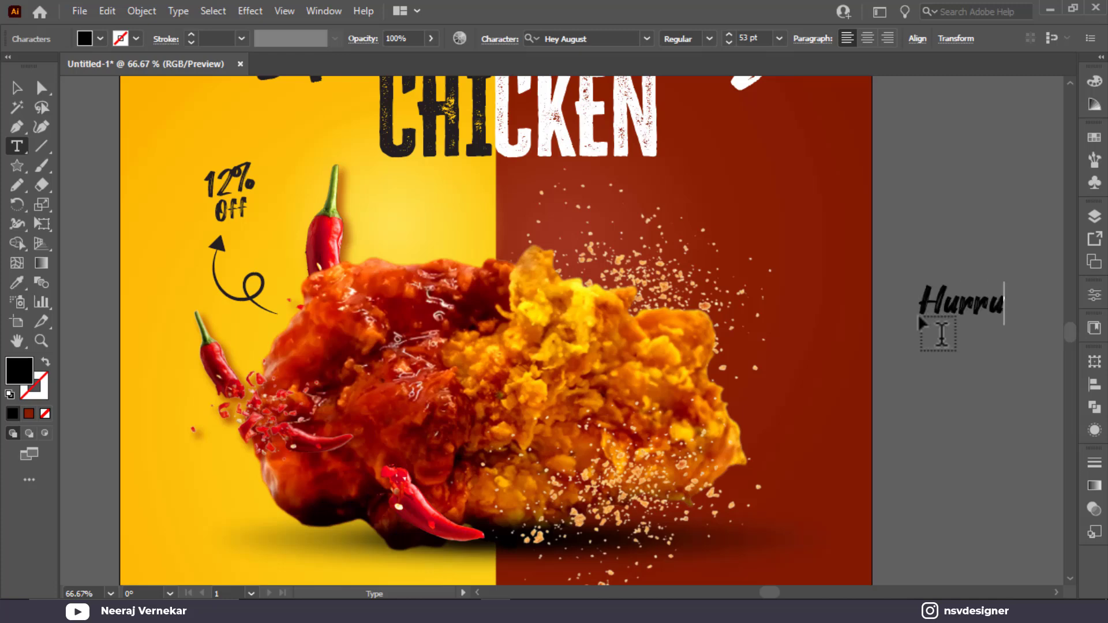
pyautogui.press('BackSpace')
pyautogui.write('y')
pyautogui.click(17, 88)
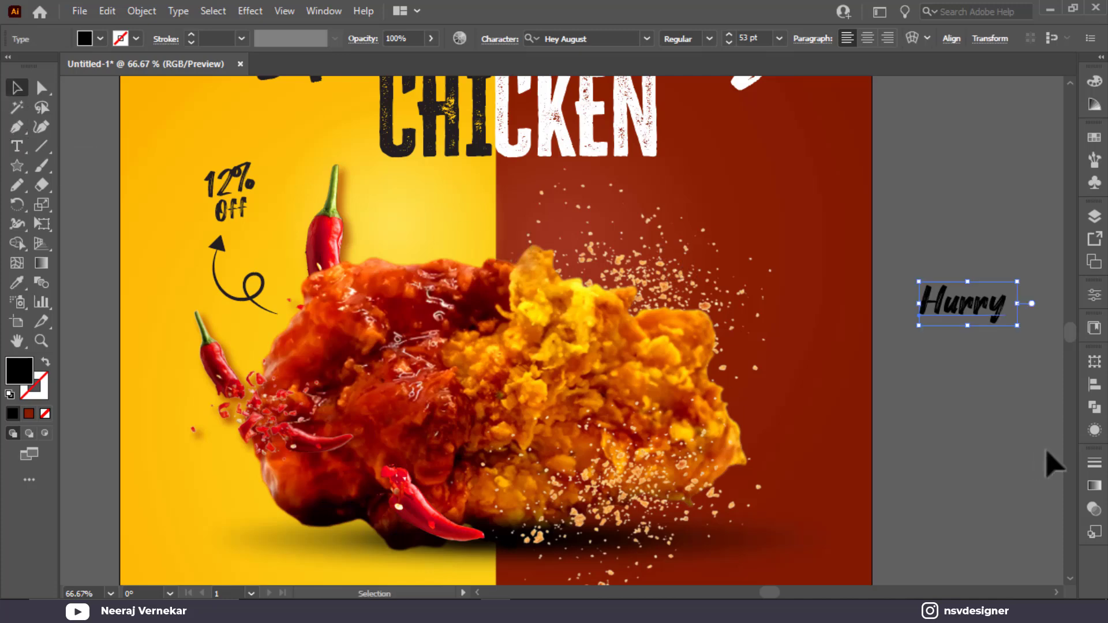
# Step: Duplicate the "Hurry" text just below the original and change the copy to "Up"
pyautogui.click(1047, 450)
pyautogui.moveTo(961, 312); pyautogui.dragTo(958, 338)
pyautogui.tripleClick(957, 331)
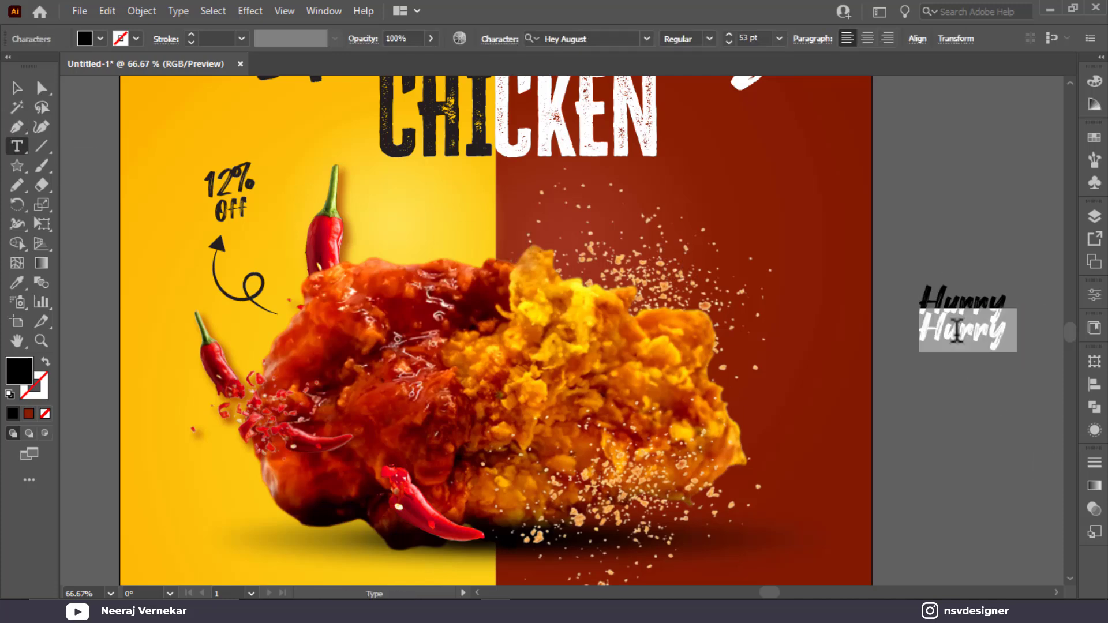
pyautogui.write('U')
pyautogui.press('BackSpace')
pyautogui.press('BackSpace')
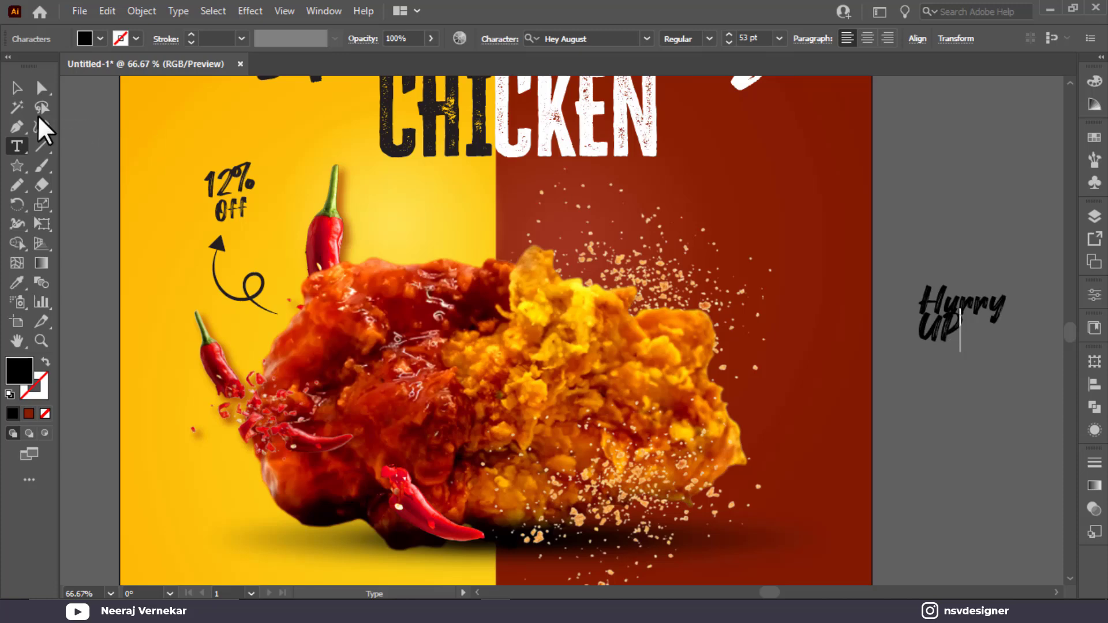
pyautogui.write('p')
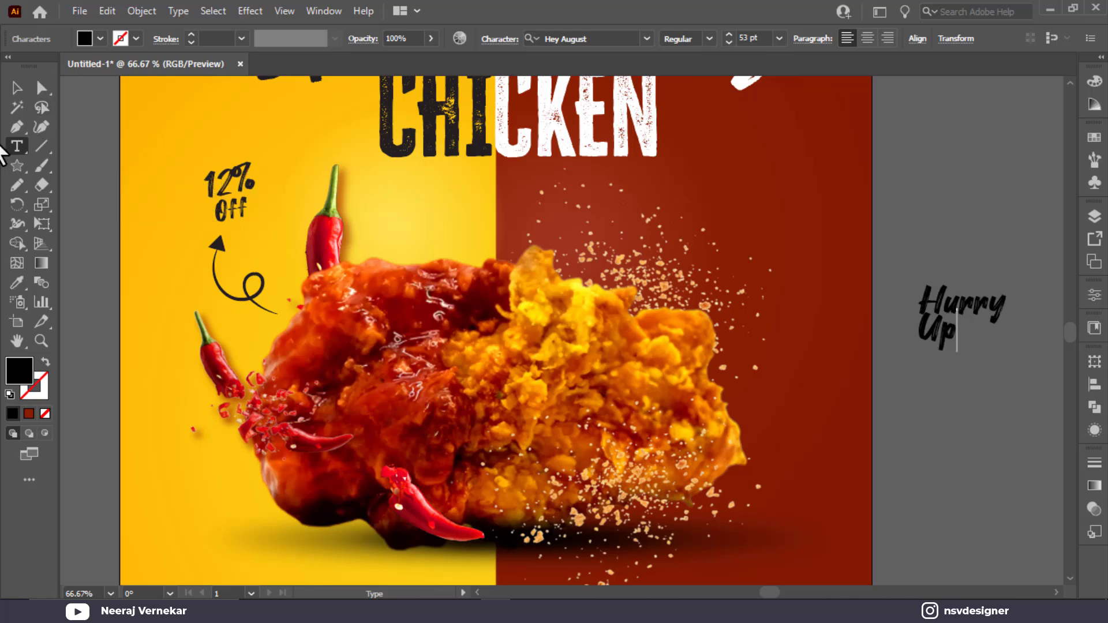
# Step: Centre "Up" beneath "Hurry" and group the two words
pyautogui.click(17, 88)
pyautogui.moveTo(948, 340); pyautogui.dragTo(969, 349)
pyautogui.moveTo(1020, 260); pyautogui.dragTo(935, 382)
pyautogui.hotkey('ctrl', 'g')
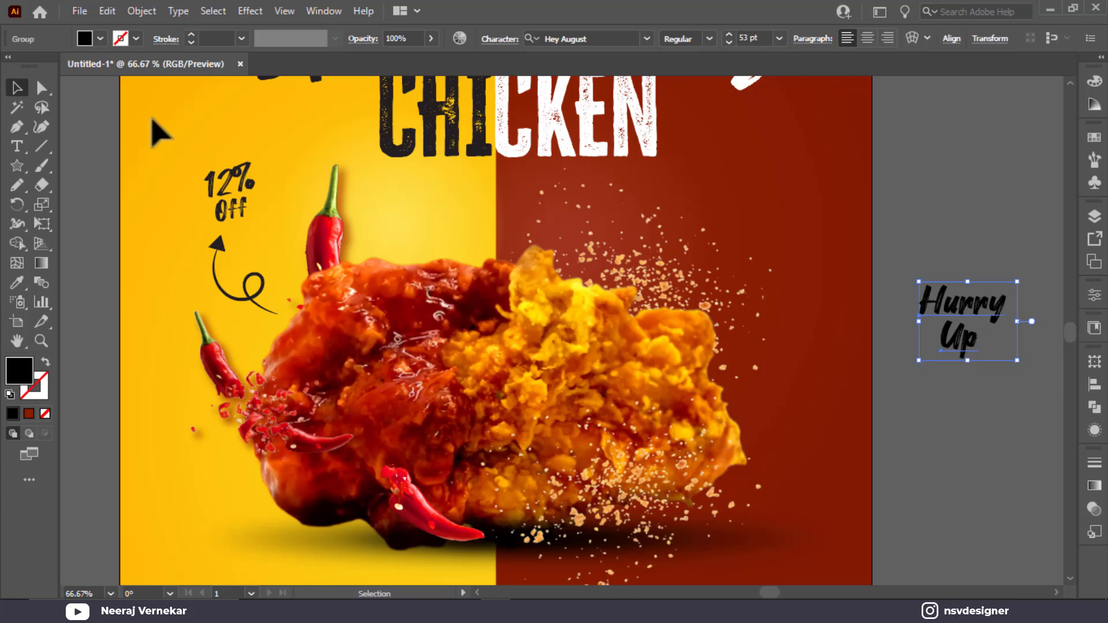
# Step: Fill the "Hurry Up" group with white, then scale it down to about 39 pt and place it tilted clockwise beside the crispy chicken
pyautogui.click(88, 40)
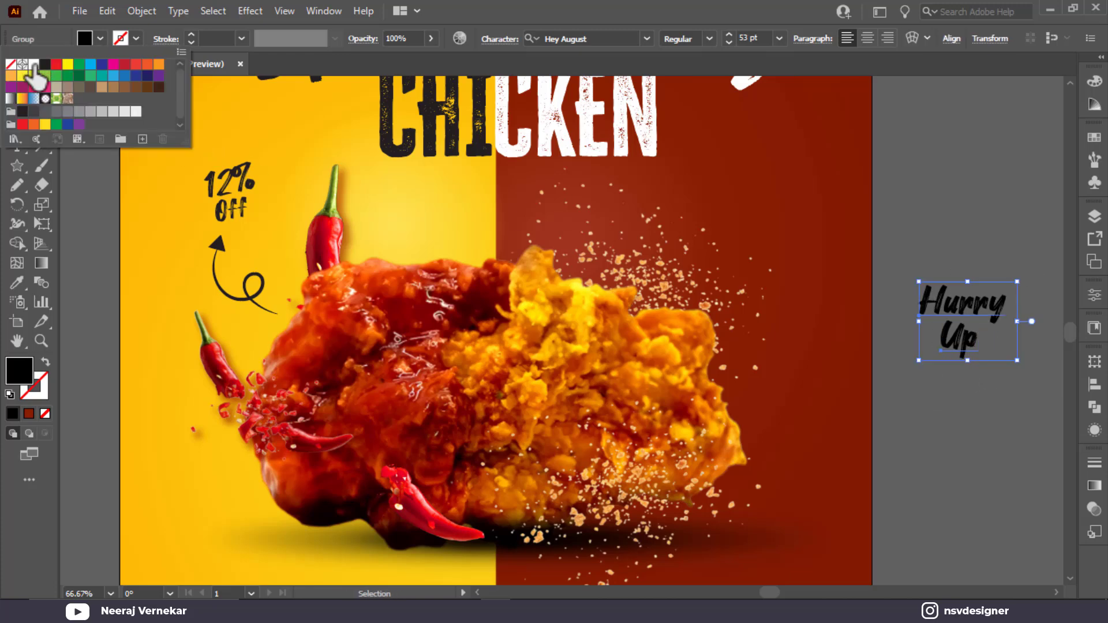
pyautogui.click(34, 64)
pyautogui.moveTo(1017, 362); pyautogui.dragTo(840, 303)
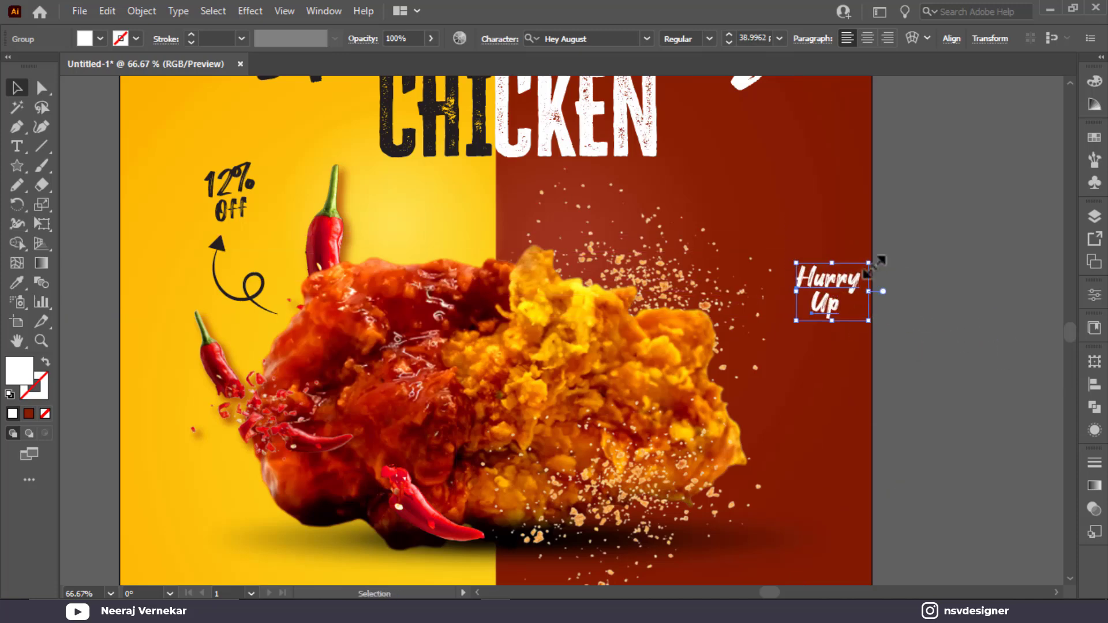
pyautogui.moveTo(866, 252); pyautogui.dragTo(835, 344)
pyautogui.click(976, 242)
# Step: Copy the looped arrow onto the red half near the crispy chicken and reflect the copy across the vertical axis
pyautogui.hotkey('ctrl', '0')
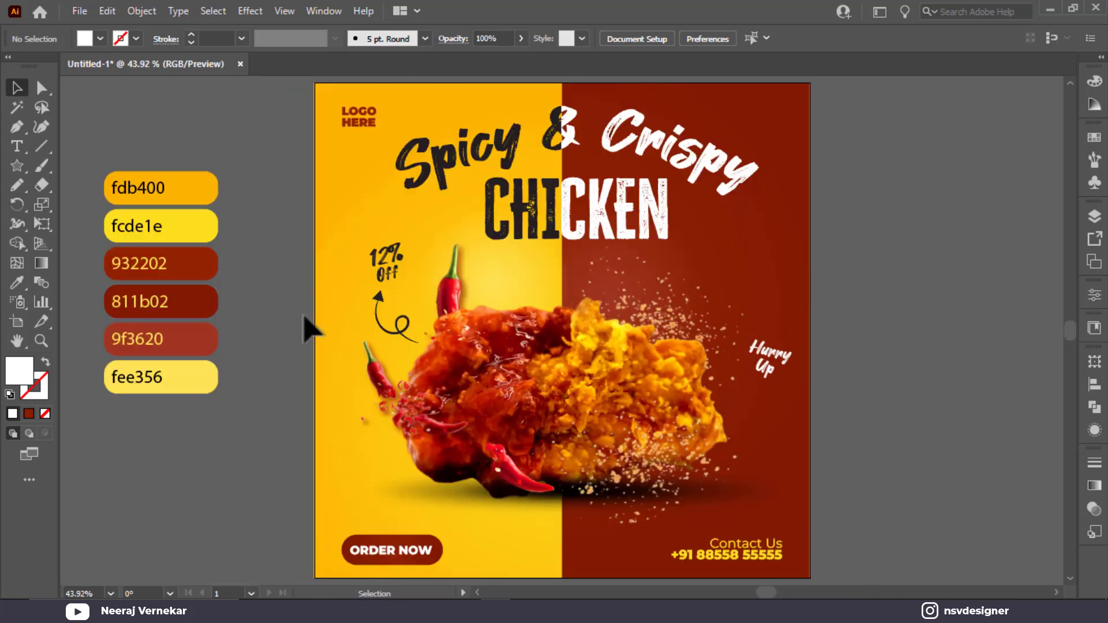
pyautogui.moveTo(382, 324); pyautogui.dragTo(750, 453)
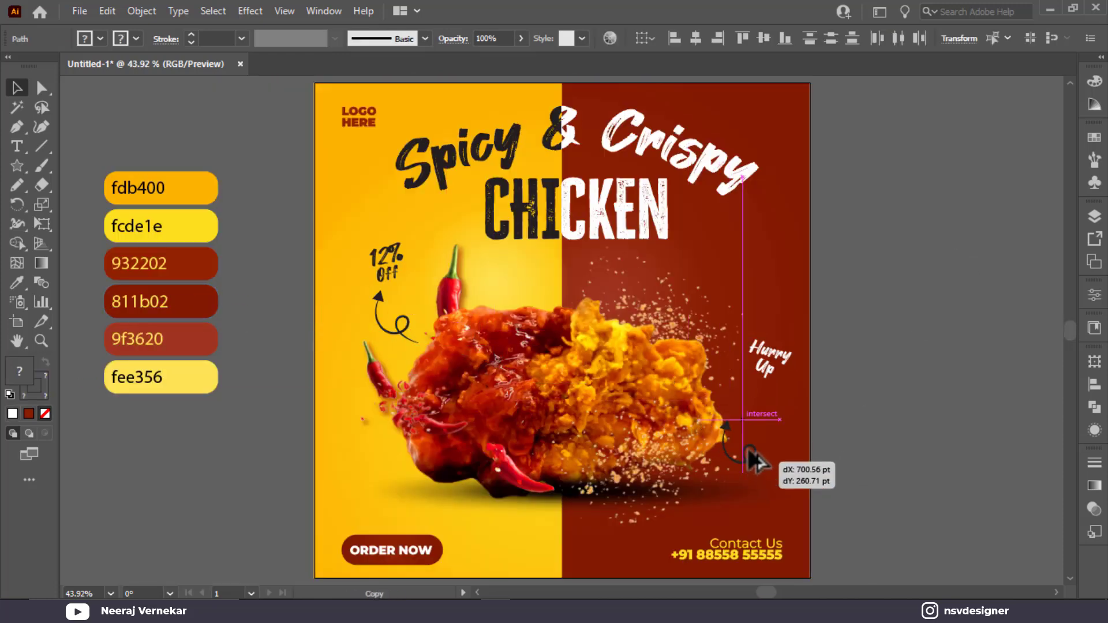
pyautogui.rightClick(749, 448)
pyautogui.moveTo(851, 359)
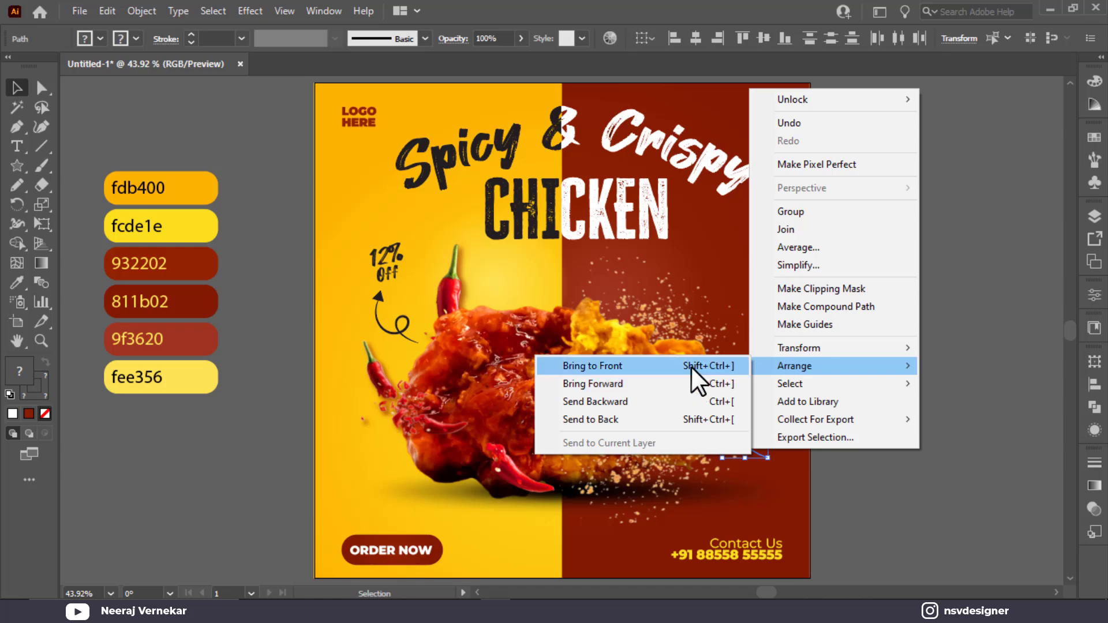
pyautogui.moveTo(793, 349)
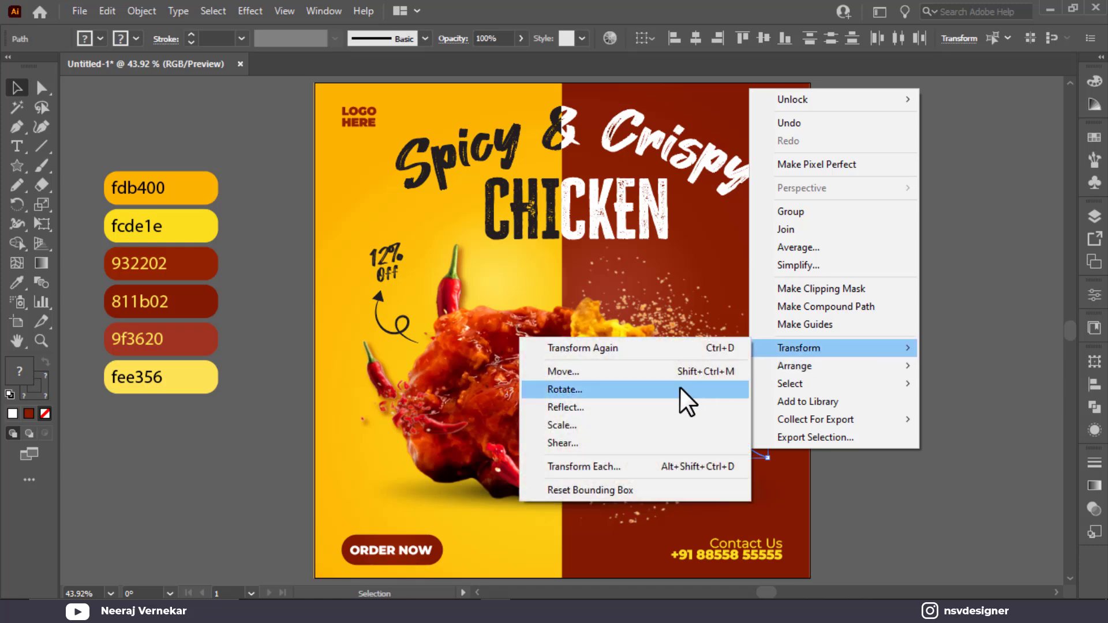
pyautogui.click(658, 408)
pyautogui.click(850, 384)
# Step: Move the mirrored looped arrow up so its head points at "Hurry Up"
pyautogui.scroll(4, 786, 450)
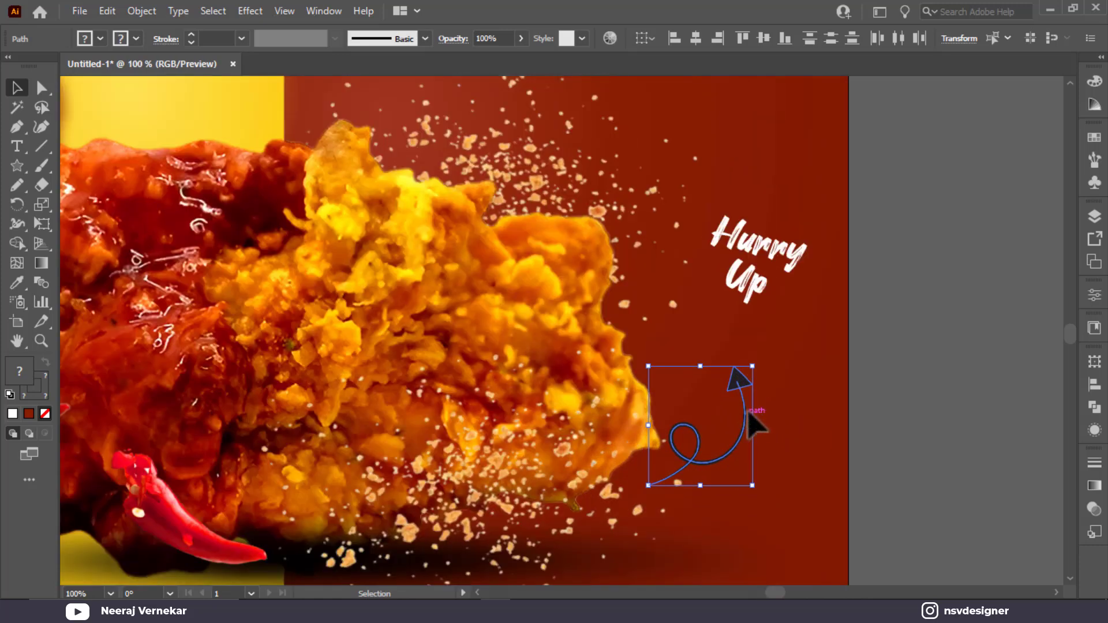
pyautogui.moveTo(750, 421); pyautogui.dragTo(778, 342)
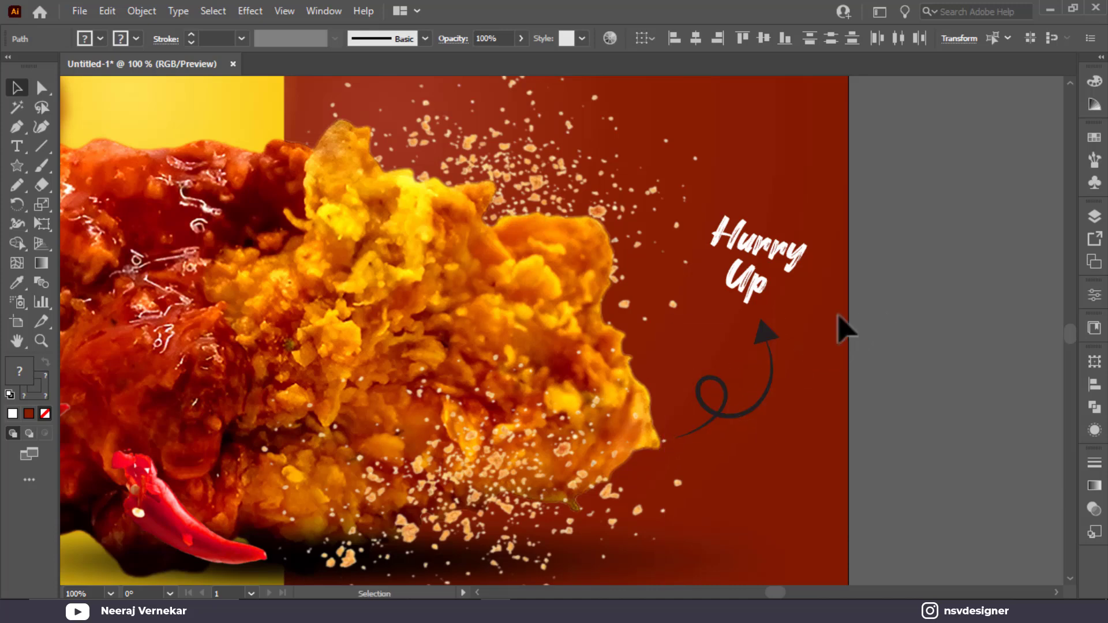
pyautogui.click(841, 322)
# Step: Change the fill of the arrowhead below "Hurry Up" to white
pyautogui.rightClick(772, 334)
pyautogui.click(96, 41)
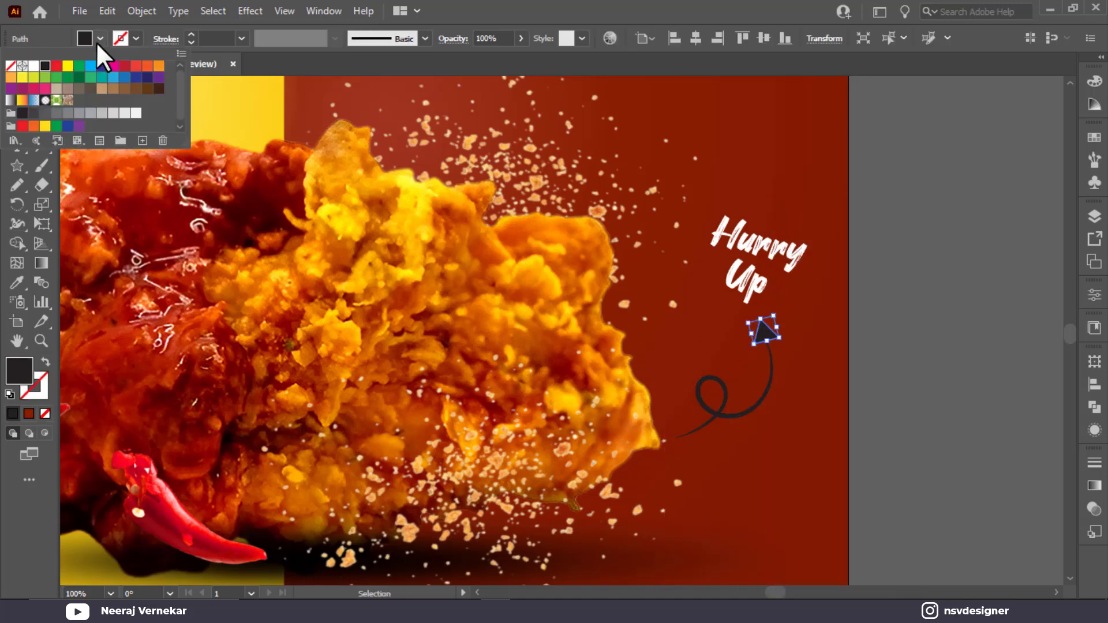
pyautogui.click(95, 41)
pyautogui.click(85, 44)
pyautogui.click(34, 68)
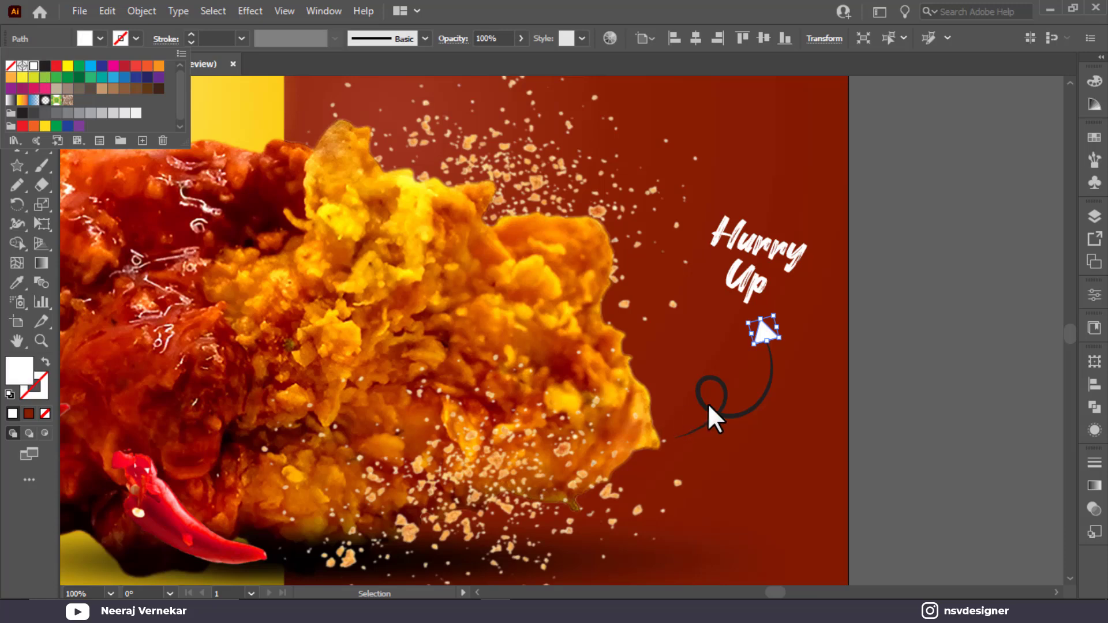
# Step: Change the stroke of the looped curve below "Hurry Up" to white, keeping it without a fill
pyautogui.click(723, 417)
pyautogui.click(100, 39)
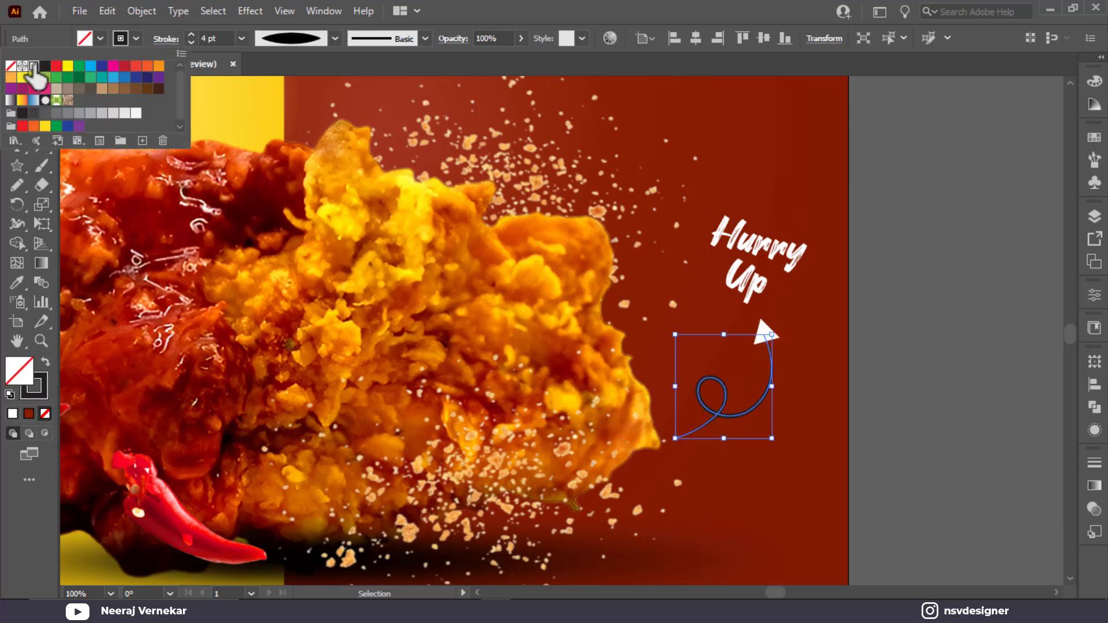
pyautogui.click(34, 69)
pyautogui.click(935, 353)
pyautogui.hotkey('ctrl', '0')
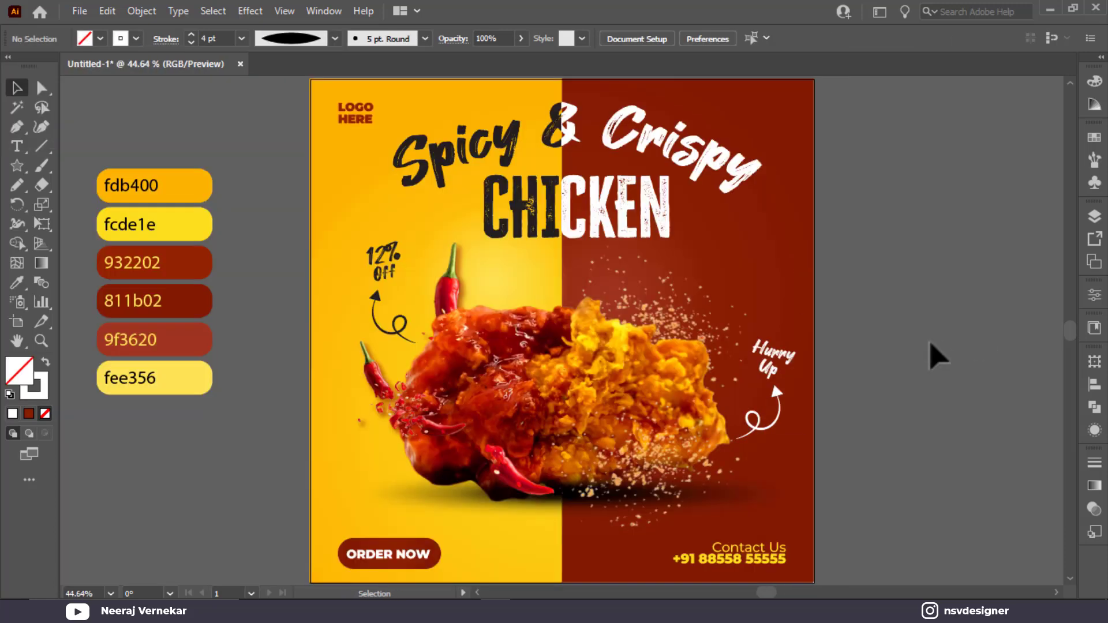